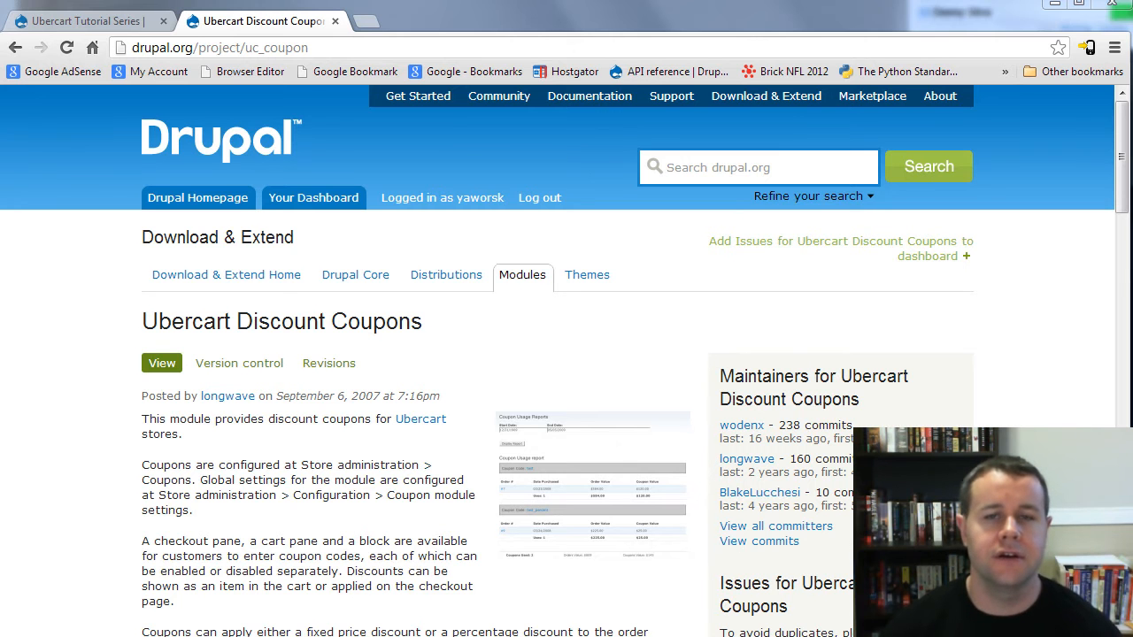
Review the Ubercart Discount Coupons project page, checking which uc_coupon version the Ubercart 3.x release compatibility table requires
left_click_drag(415, 331, 114, 331)
left_click(162, 320)
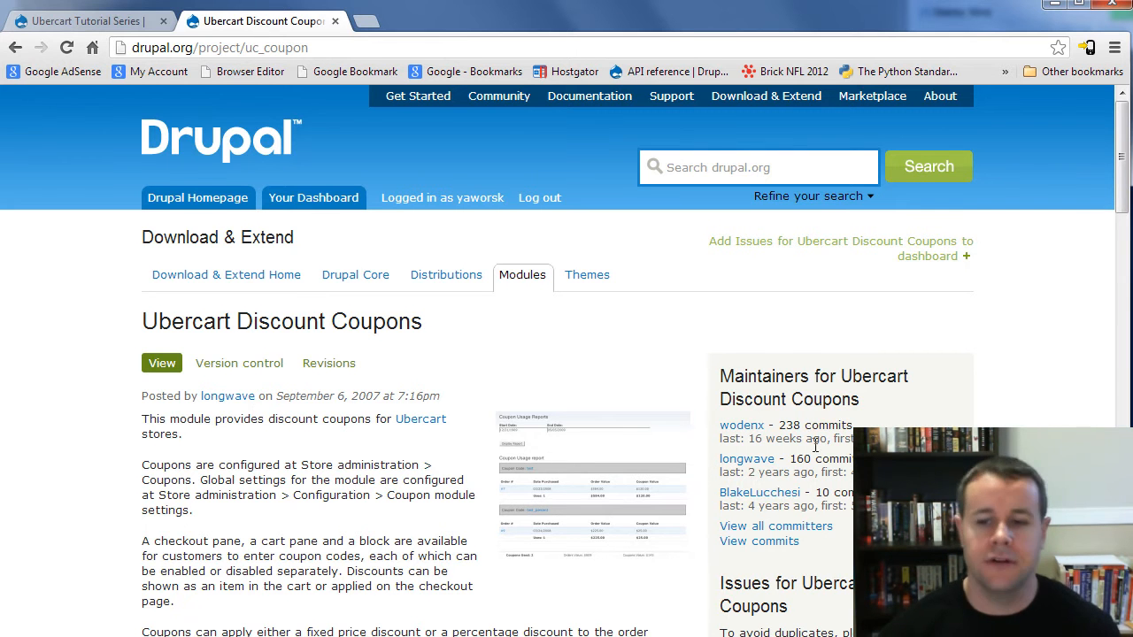
scroll(943, 413, "down", 1)
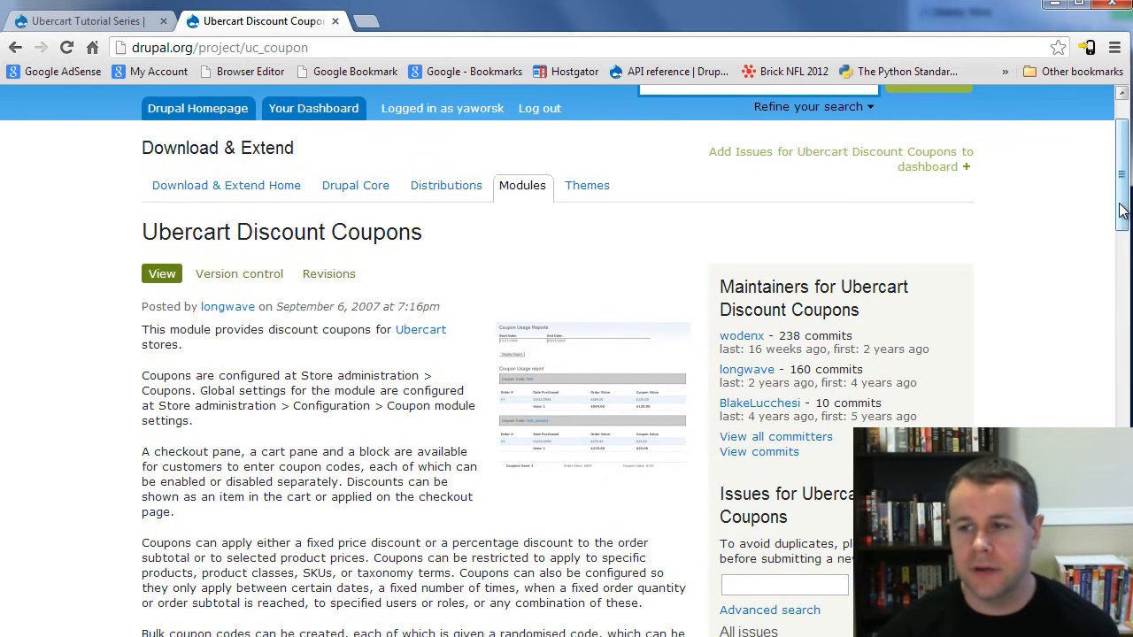
scroll(1121, 206, "up", 1)
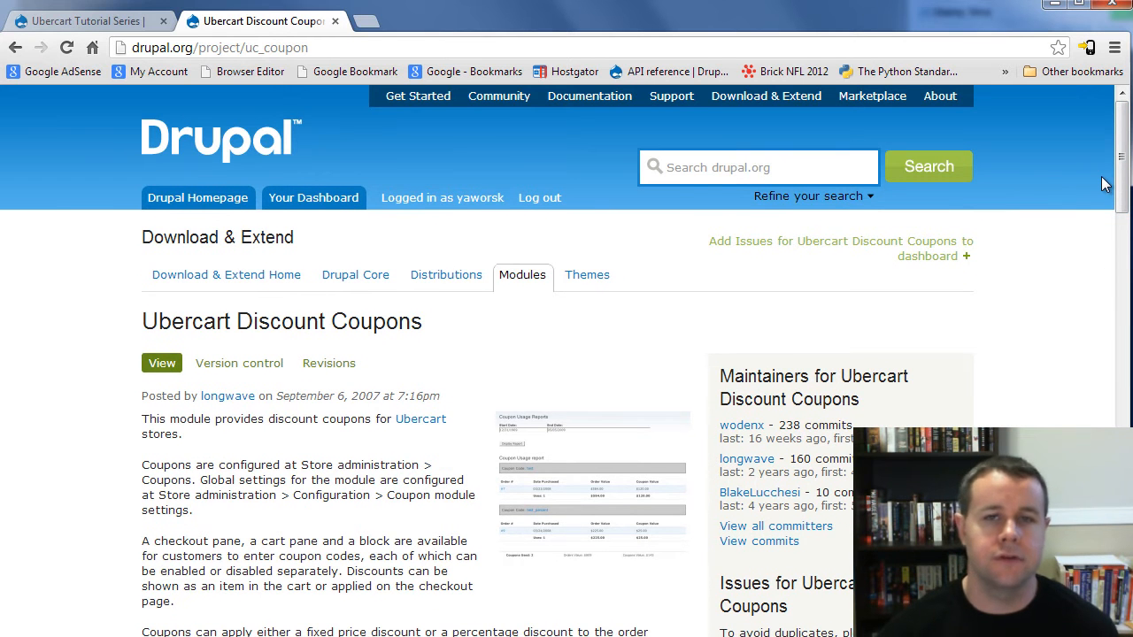
left_click_drag(1126, 155, 1125, 396)
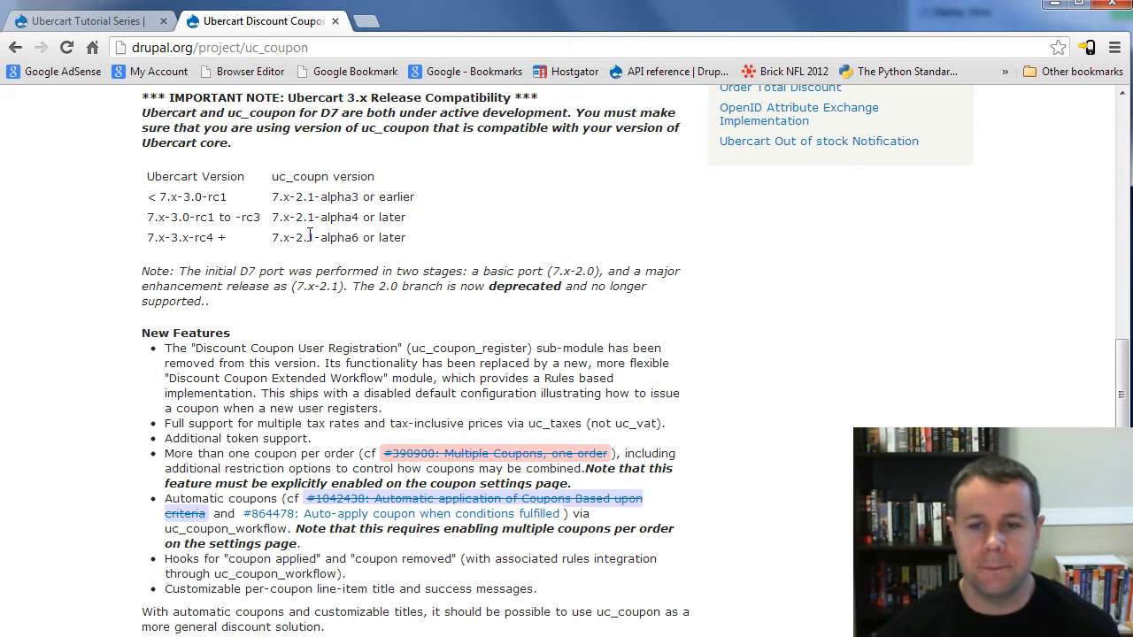
left_click_drag(273, 237, 315, 238)
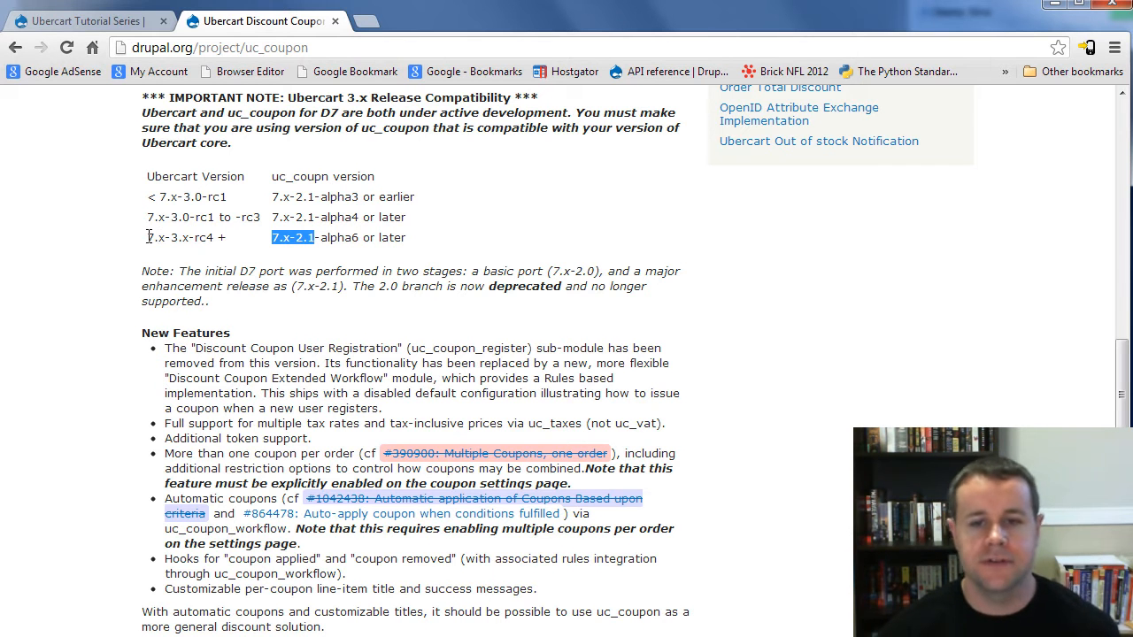
left_click_drag(148, 237, 226, 240)
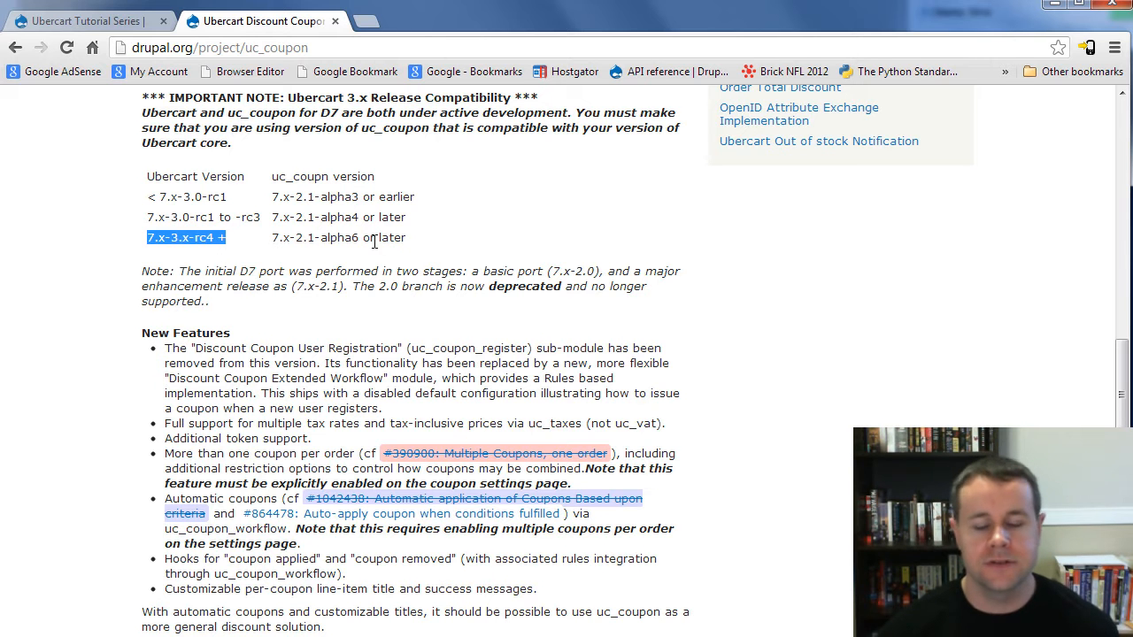
scroll(343, 322, "down", 5)
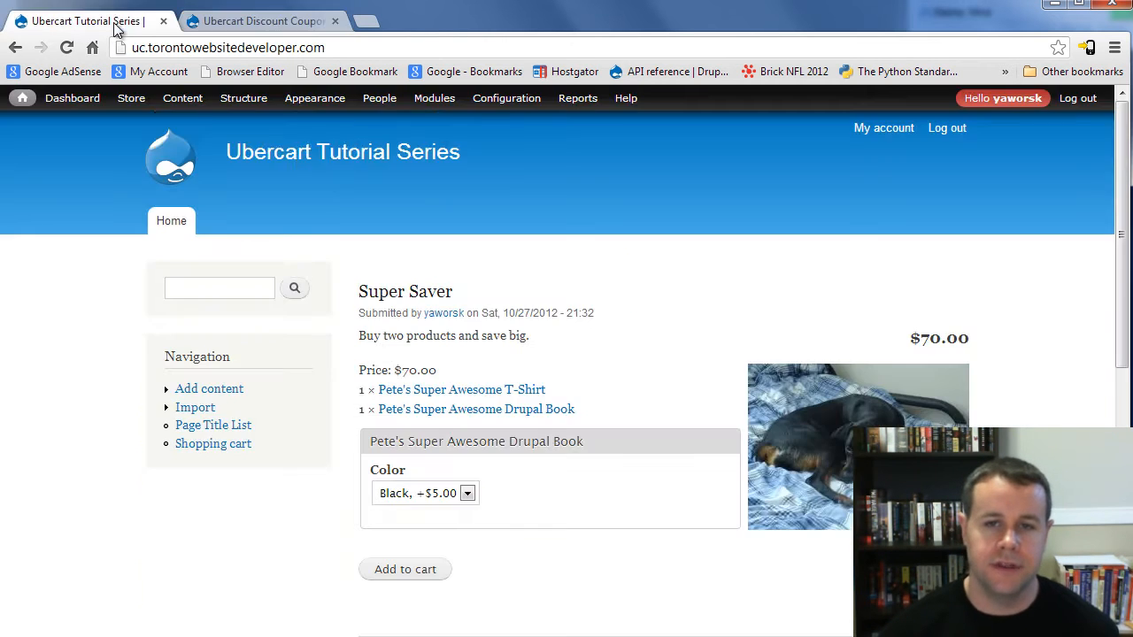
On the Ubercart tutorial site, enable the Discount Coupons, Discount Coupon Purchase and Discount Coupon Extended Workflow modules and save the configuration
left_click(115, 23)
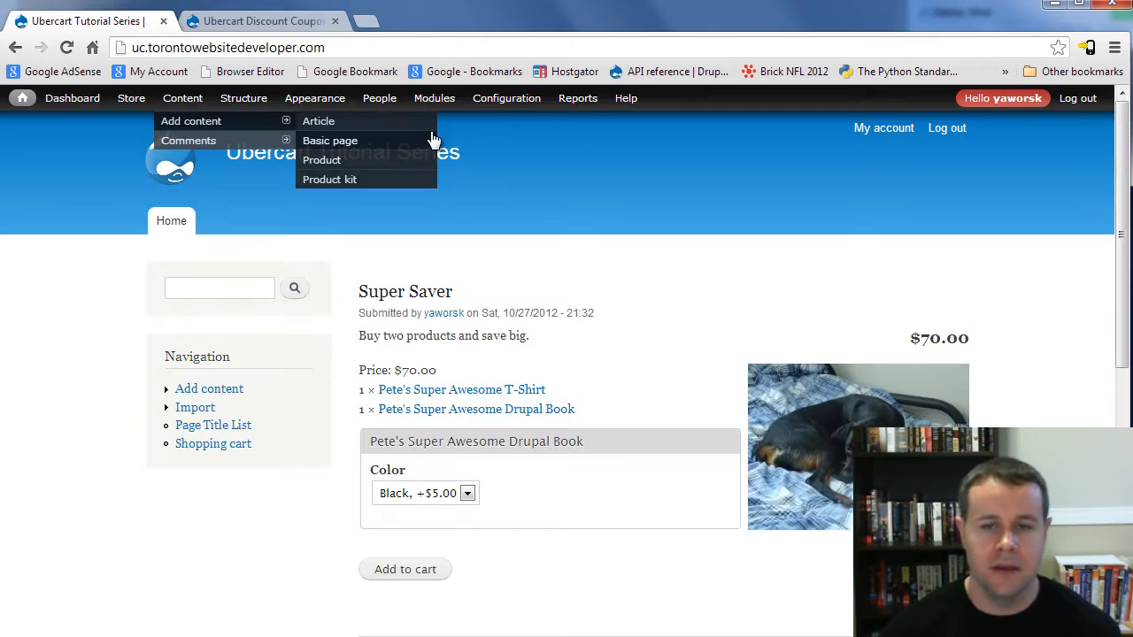
left_click(426, 104)
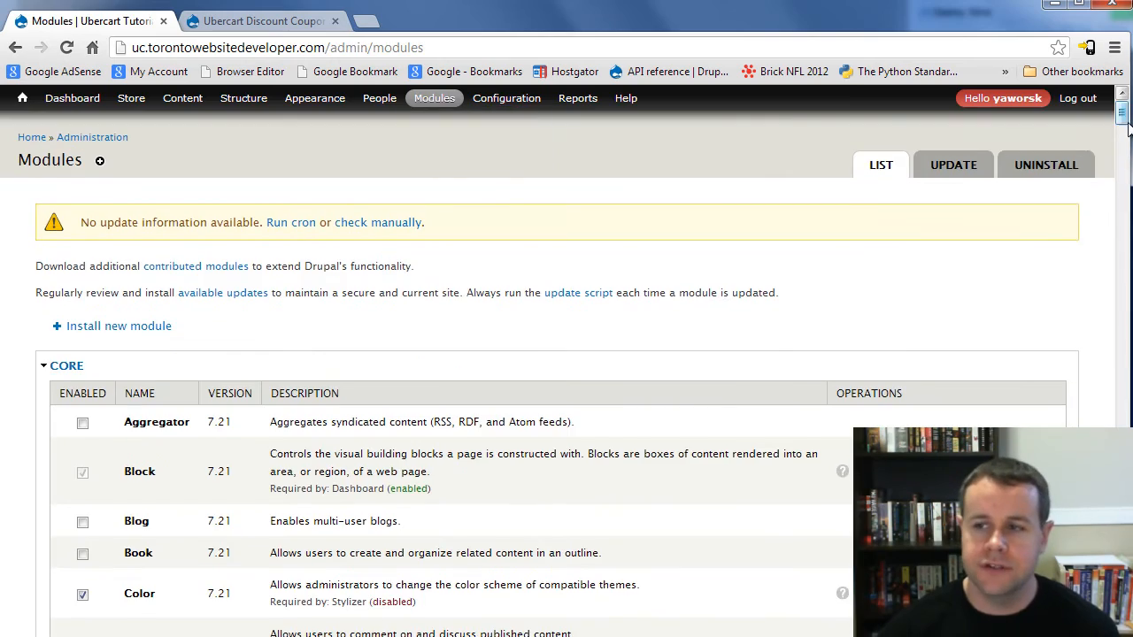
left_click_drag(1124, 124, 1123, 491)
scroll(297, 500, "down", 10)
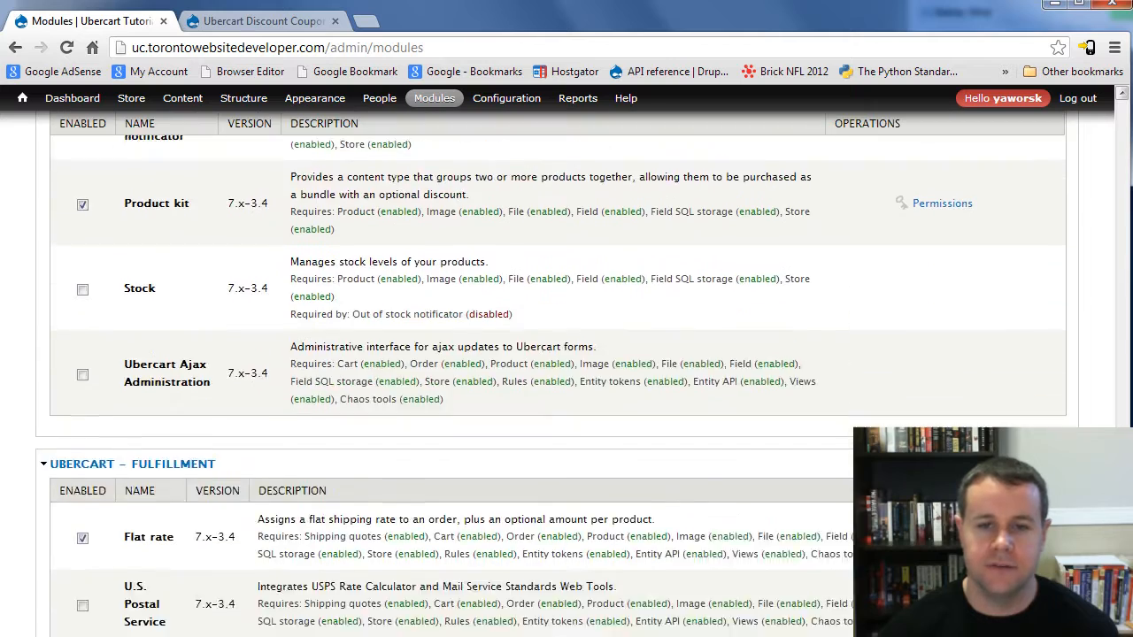
scroll(297, 500, "down", 4)
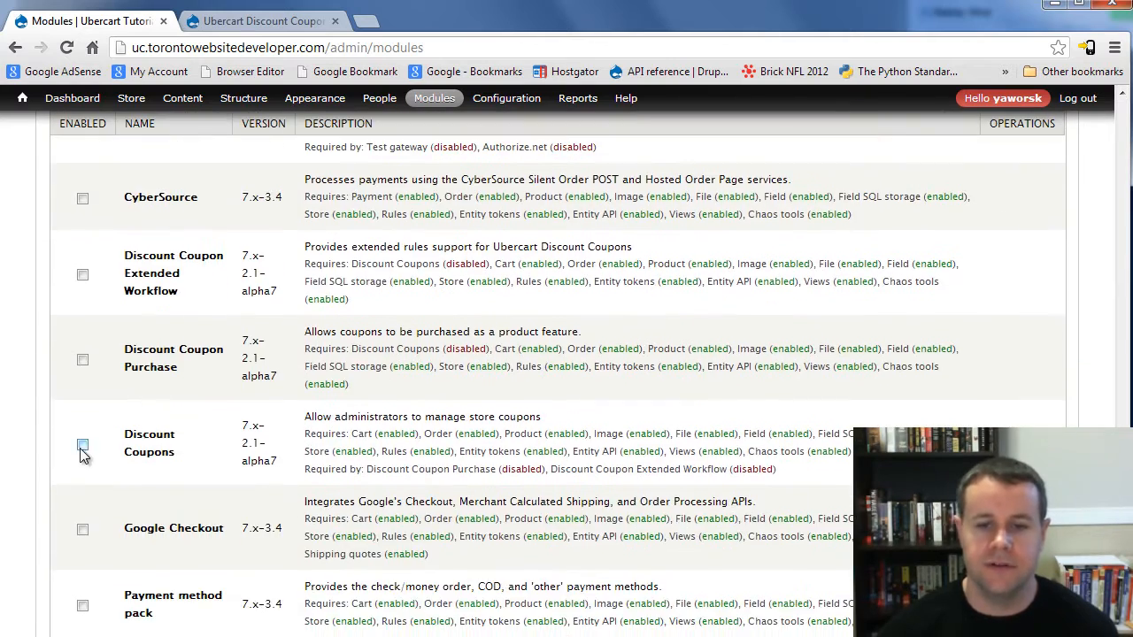
left_click(81, 447)
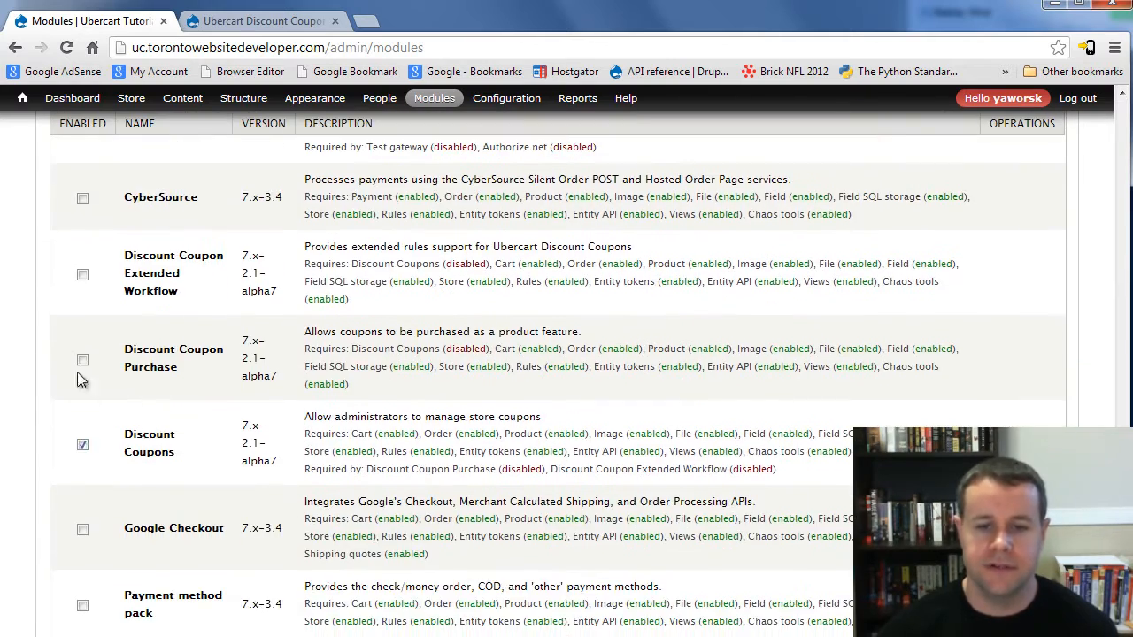
left_click(82, 360)
left_click(83, 274)
scroll(477, 431, "down", 2)
scroll(475, 431, "down", 14)
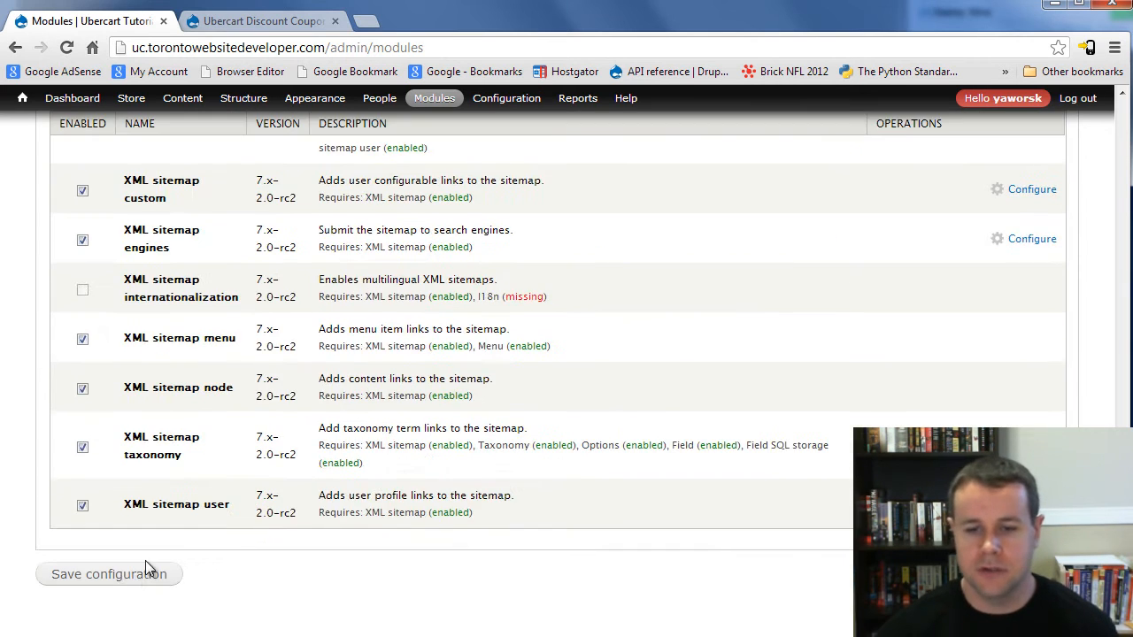
left_click(127, 577)
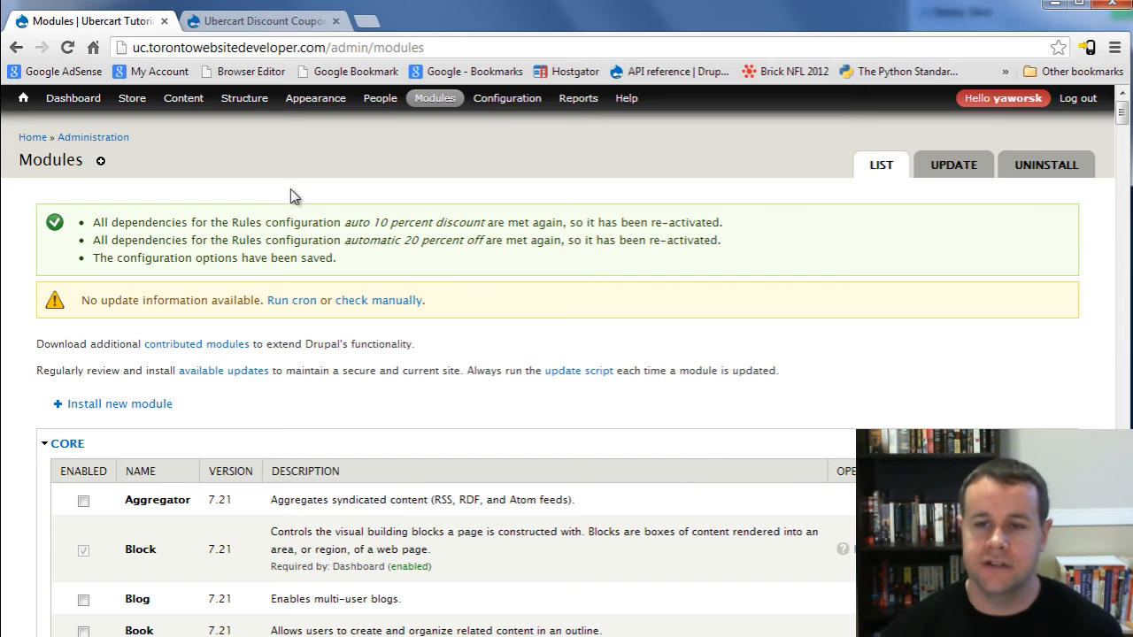
Open the store's coupon module settings and examine the default line item title format with its coupon code token
mouse_move(130, 104)
mouse_move(159, 221)
mouse_move(307, 282)
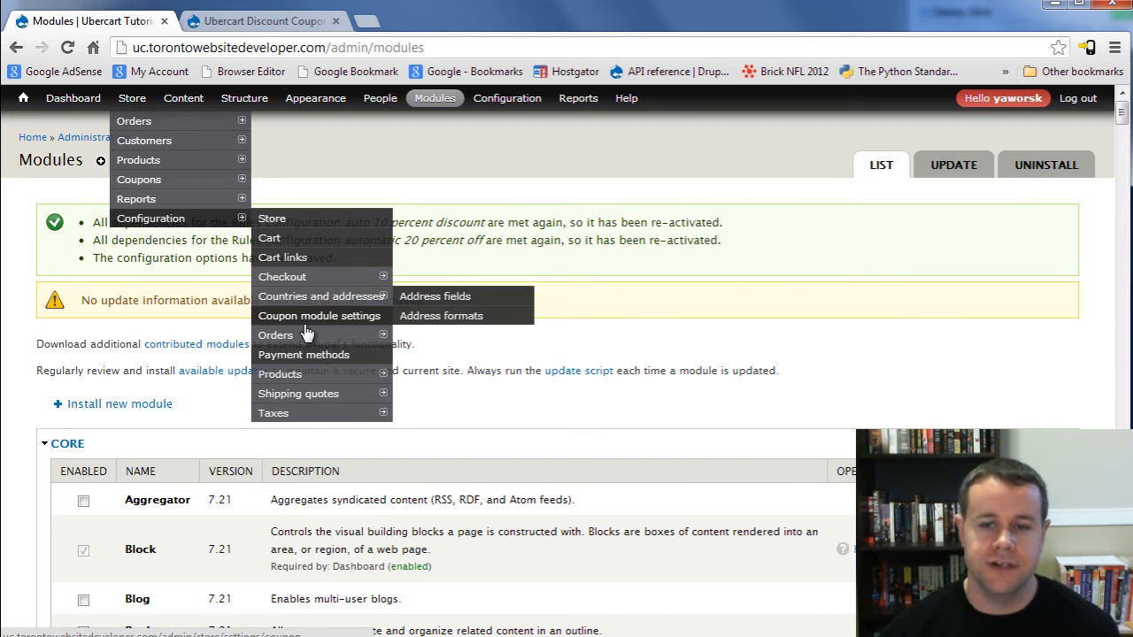
left_click(309, 317)
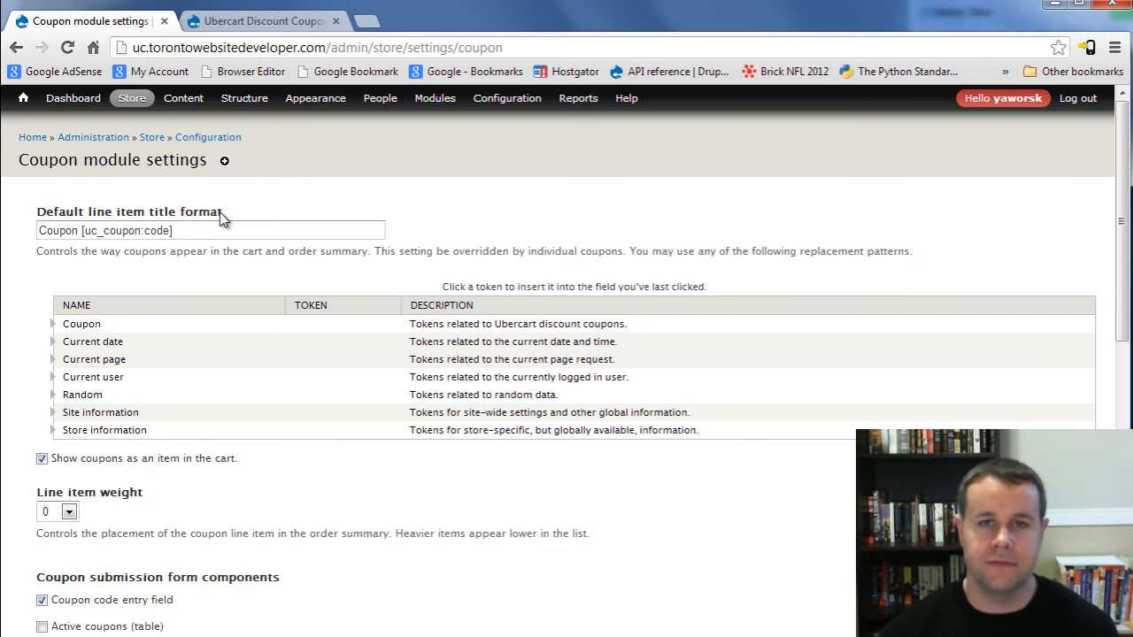
left_click(198, 226)
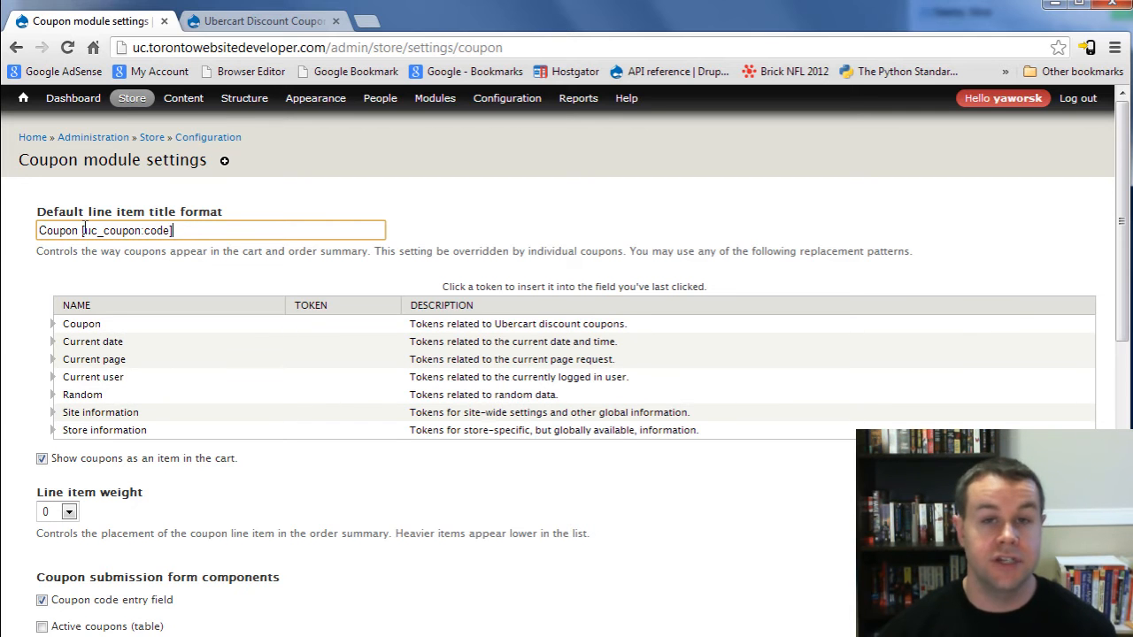
left_click_drag(212, 228, 83, 230)
left_click(231, 229)
left_click(447, 228)
Set the coupon submission form to show active coupons as a table instead of a list
scroll(394, 281, "down", 2)
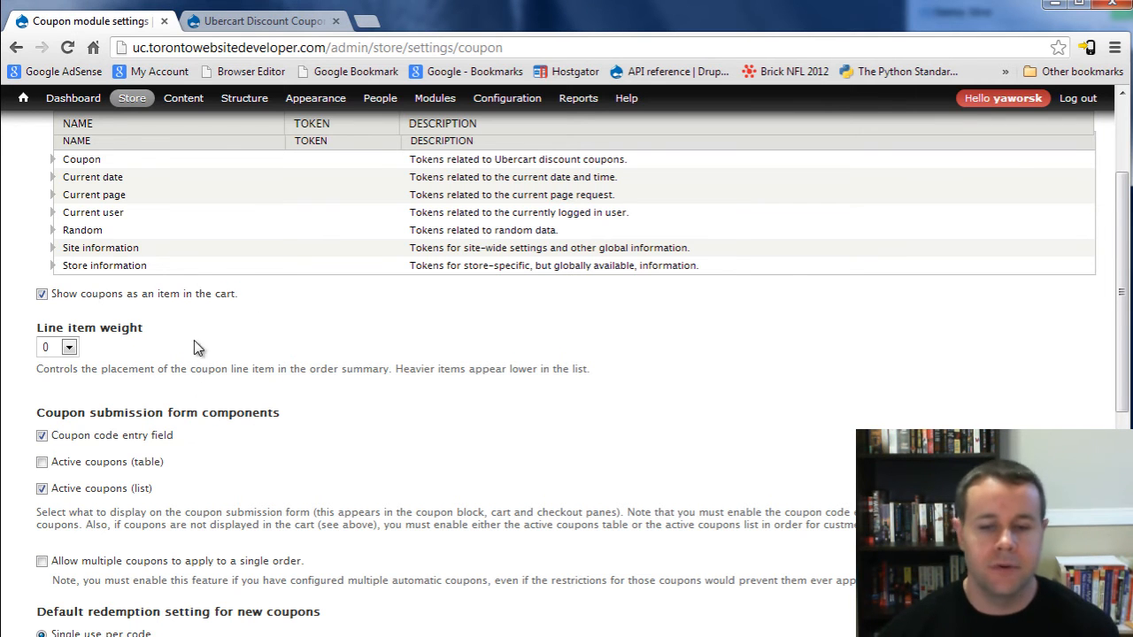
scroll(221, 344, "down", 1)
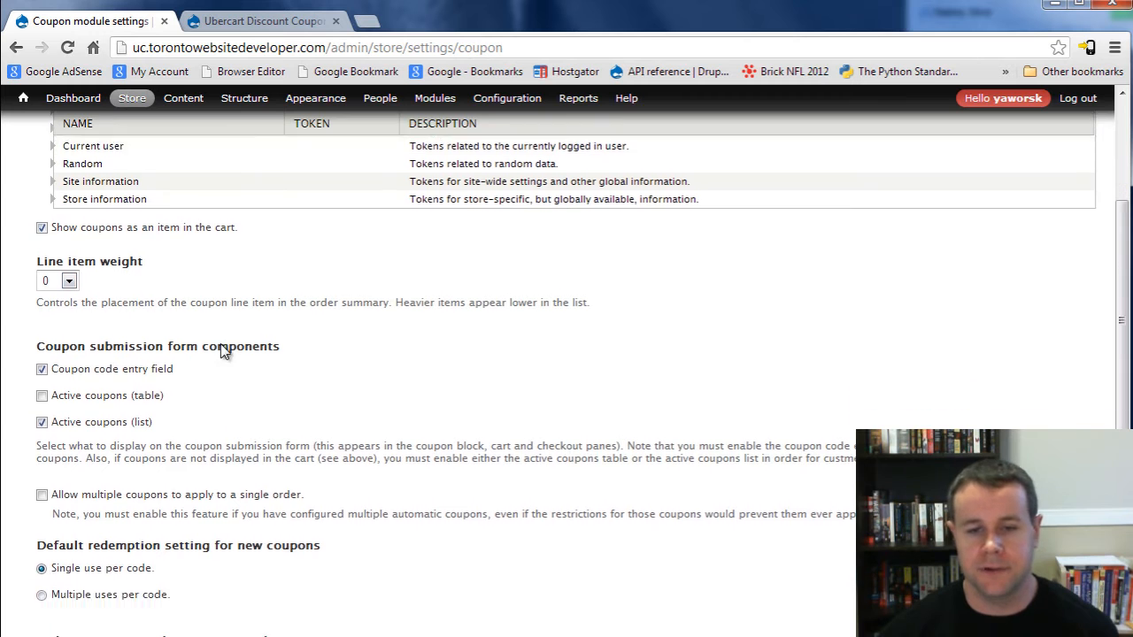
scroll(220, 350, "down", 1)
scroll(71, 287, "down", 1)
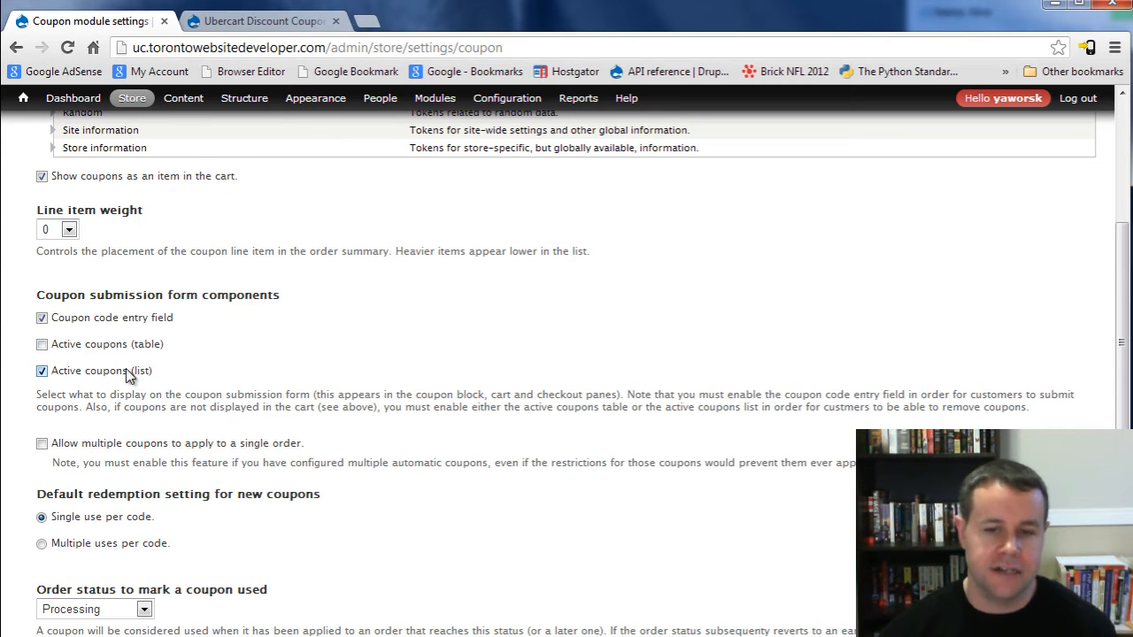
left_click(41, 371)
left_click(42, 344)
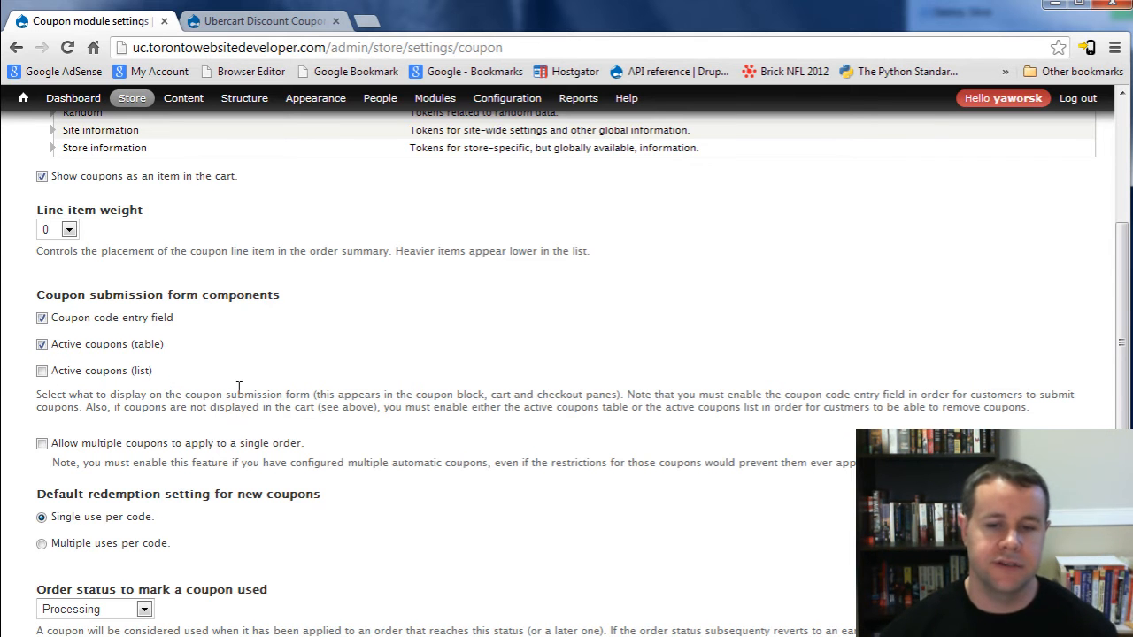
Allow multiple coupons to apply to a single order
scroll(253, 398, "down", 2)
scroll(258, 391, "down", 1)
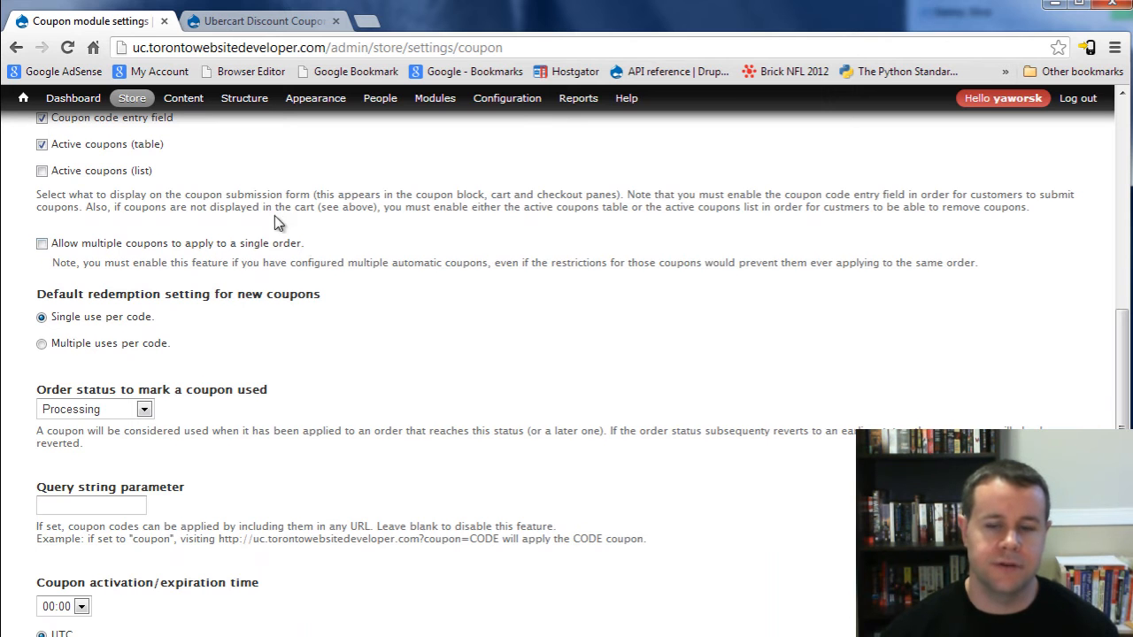
left_click(43, 244)
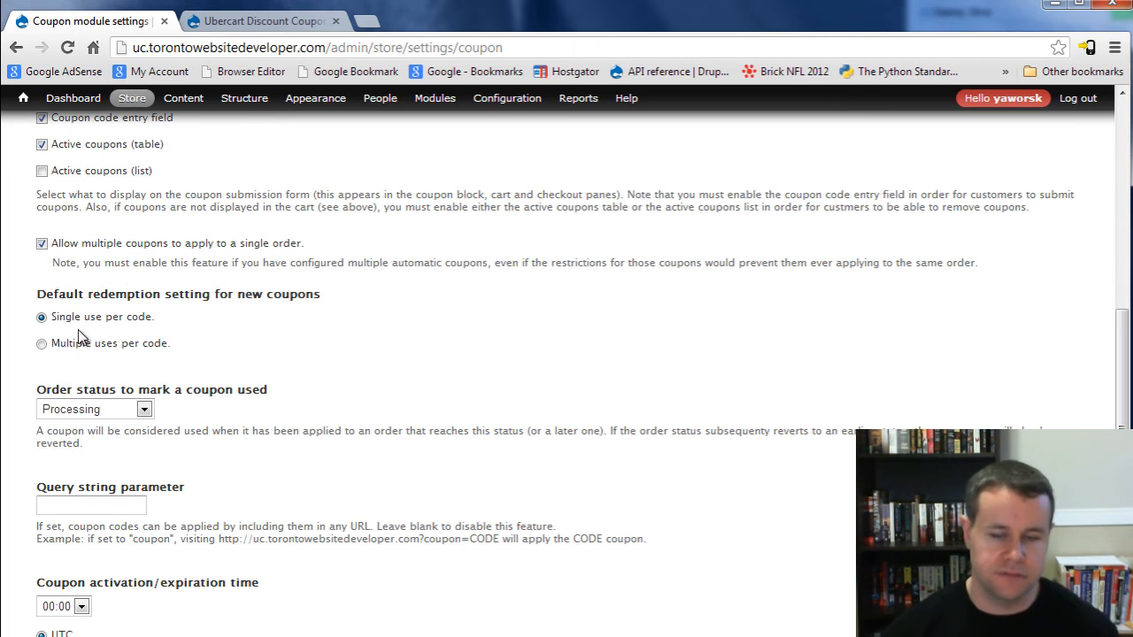
Set the order status that marks a coupon as used to Pending and save the coupon settings
scroll(182, 334, "down", 2)
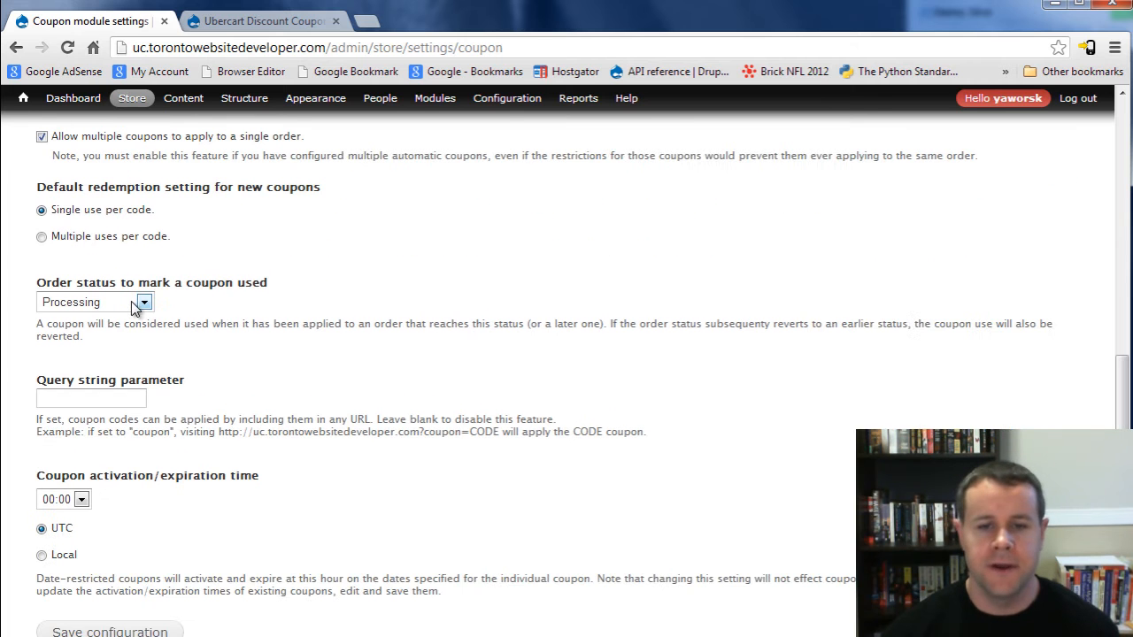
left_click(100, 301)
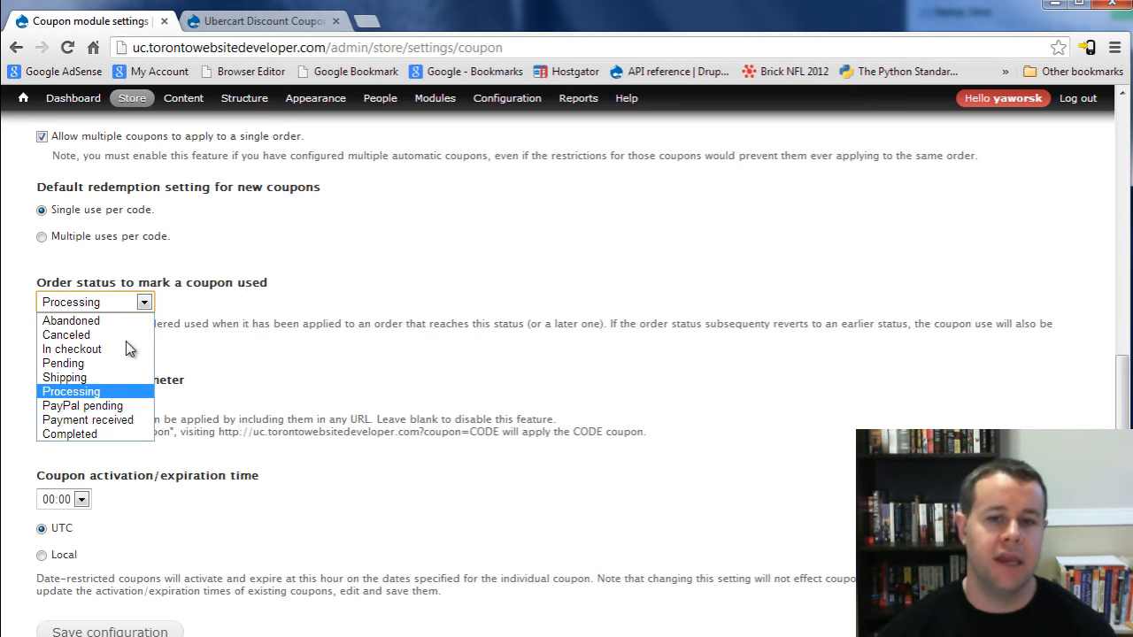
left_click(101, 365)
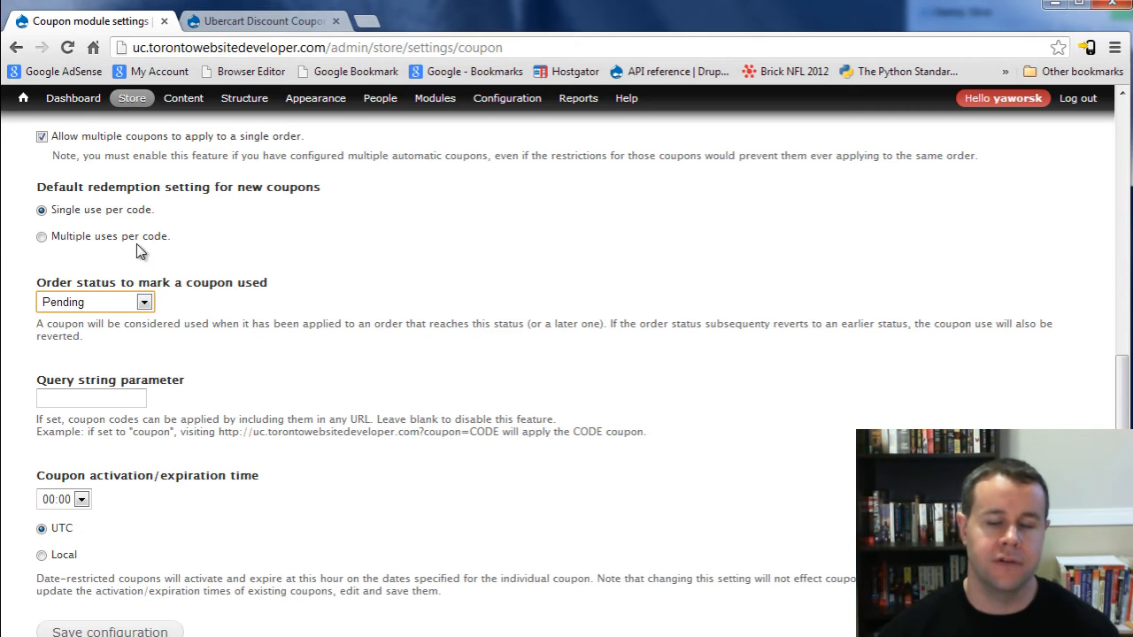
scroll(281, 358, "down", 1)
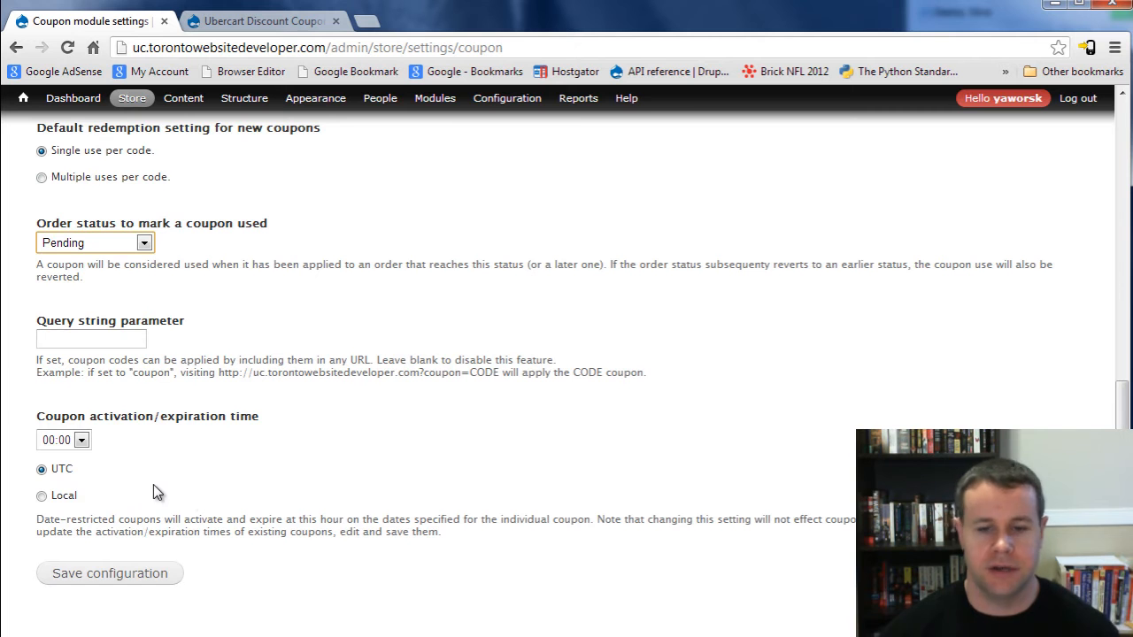
left_click(129, 576)
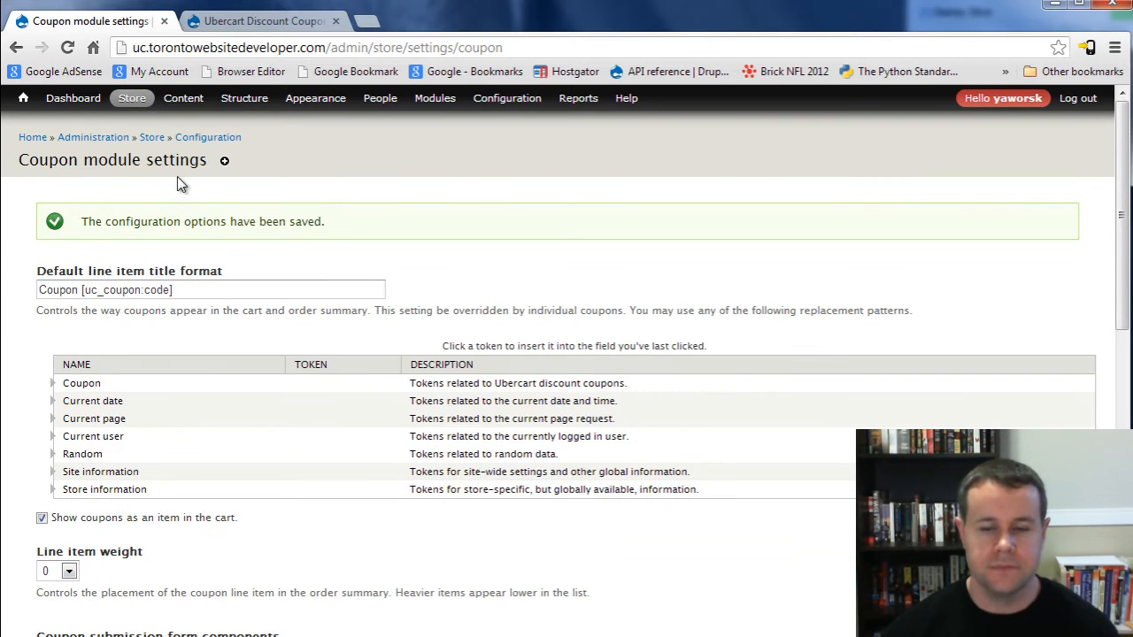
Start a new store coupon with 50off as both its name and its coupon code
mouse_move(135, 97)
mouse_move(144, 182)
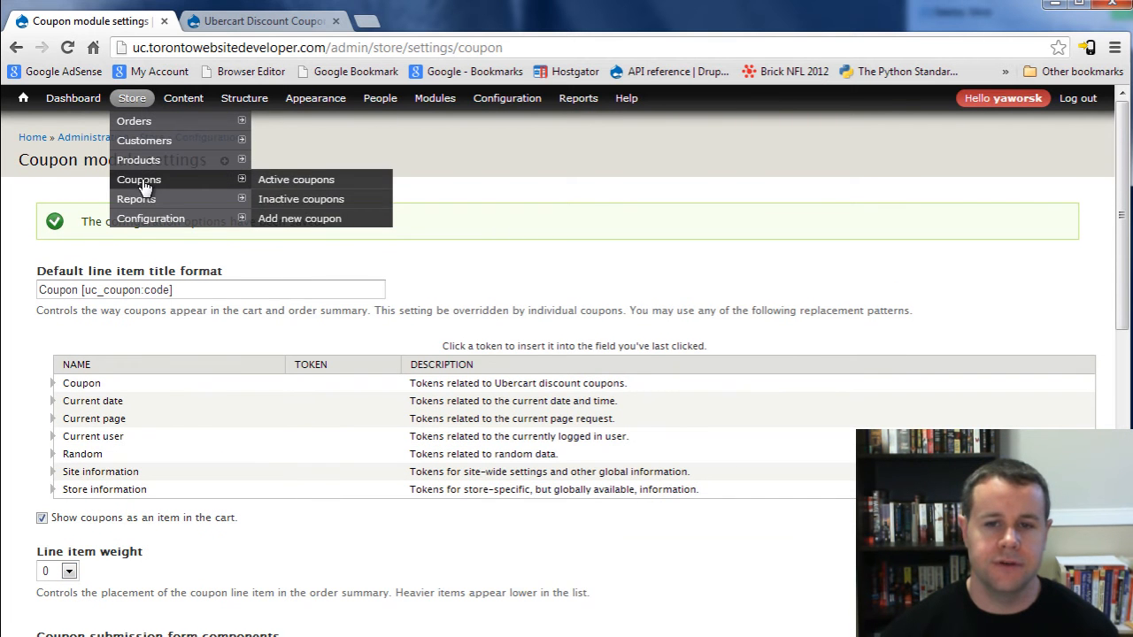
left_click(304, 225)
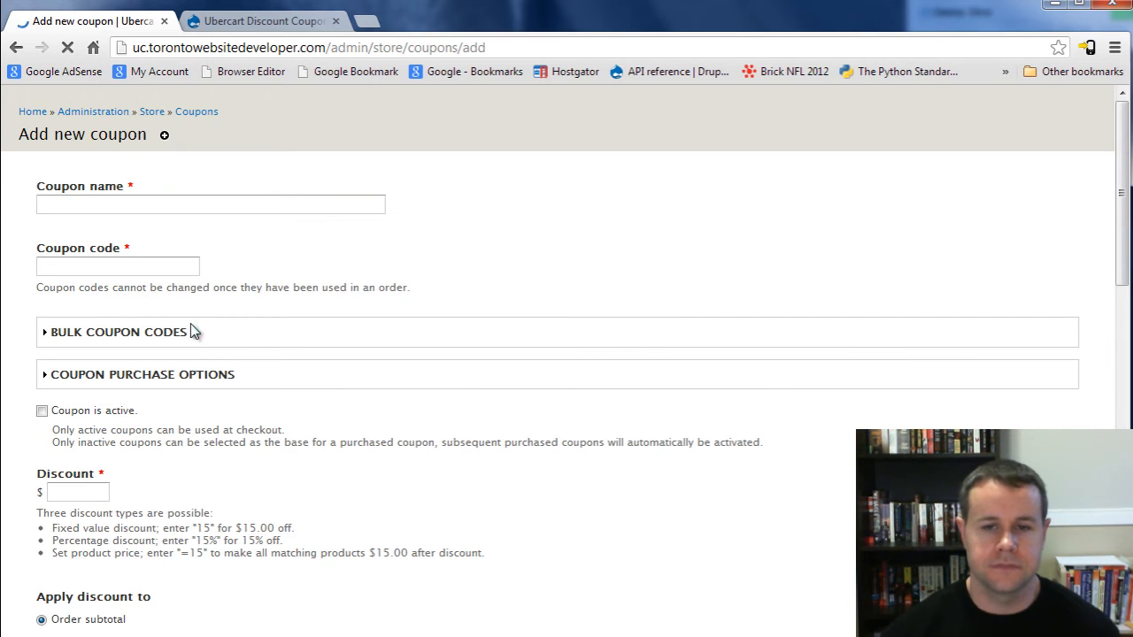
left_click(102, 228)
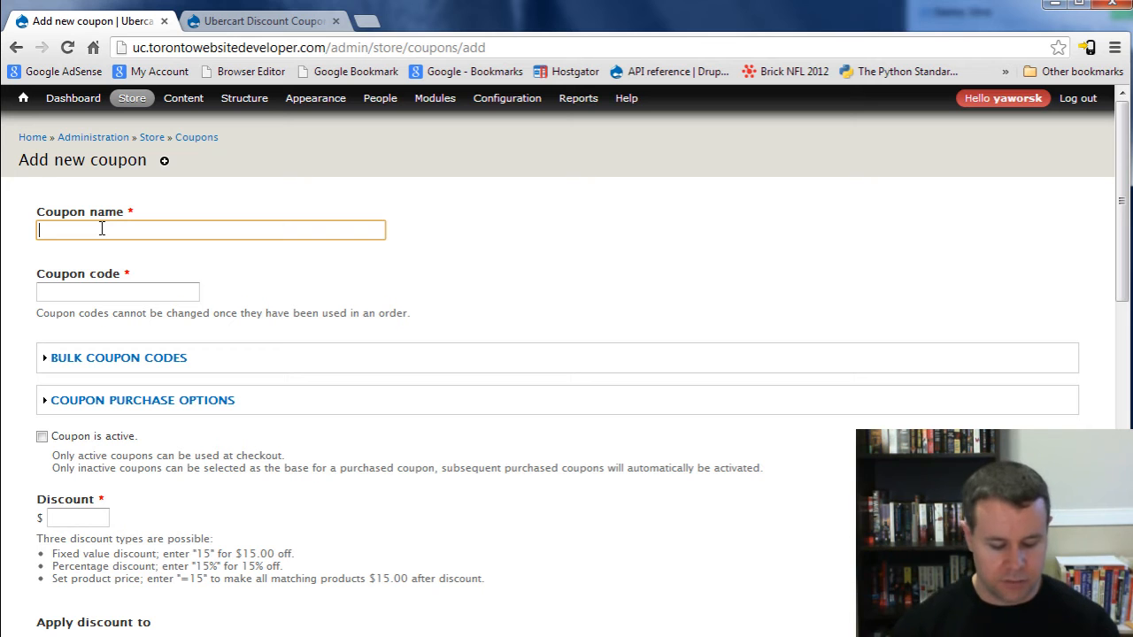
type("50off")
key("Tab")
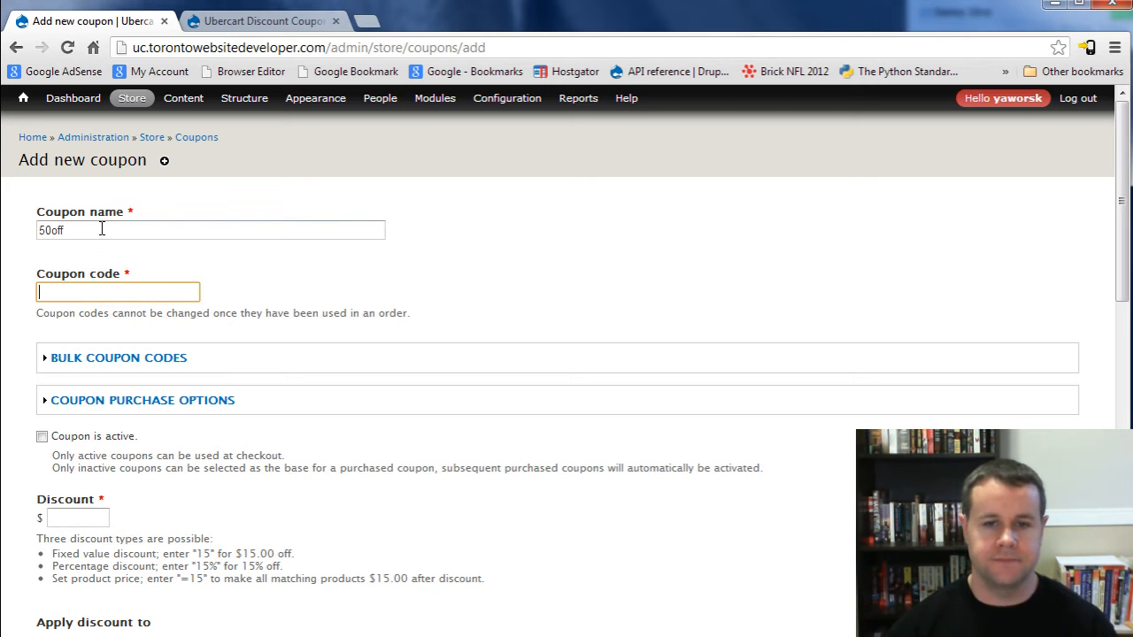
type("50off")
left_click(293, 296)
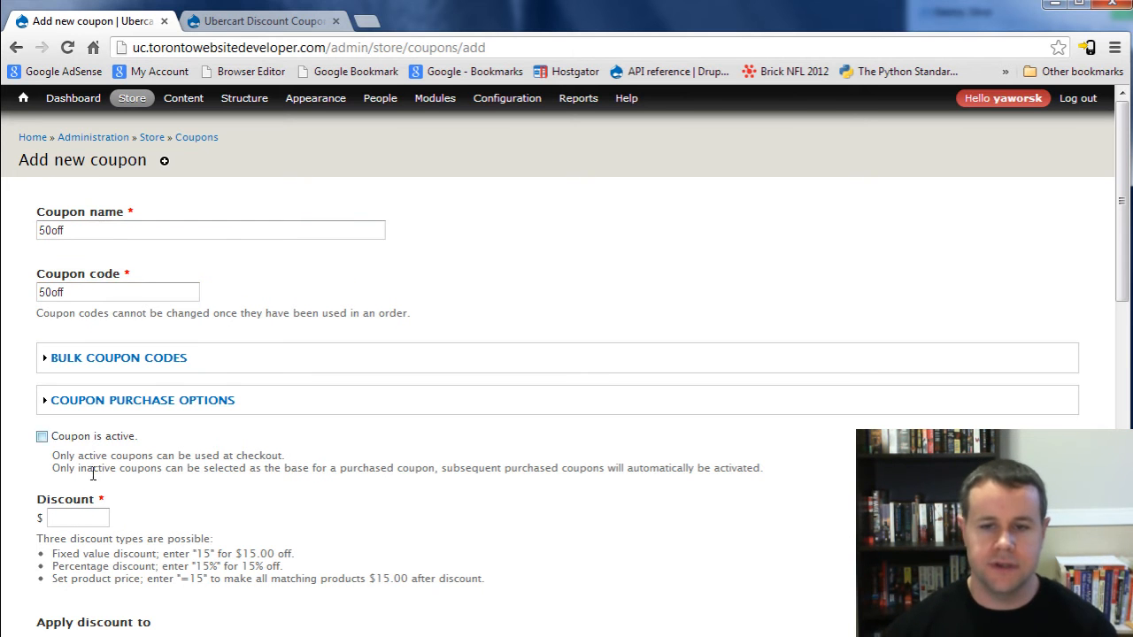
Give the new coupon a percentage discount of 50%
left_click(79, 517)
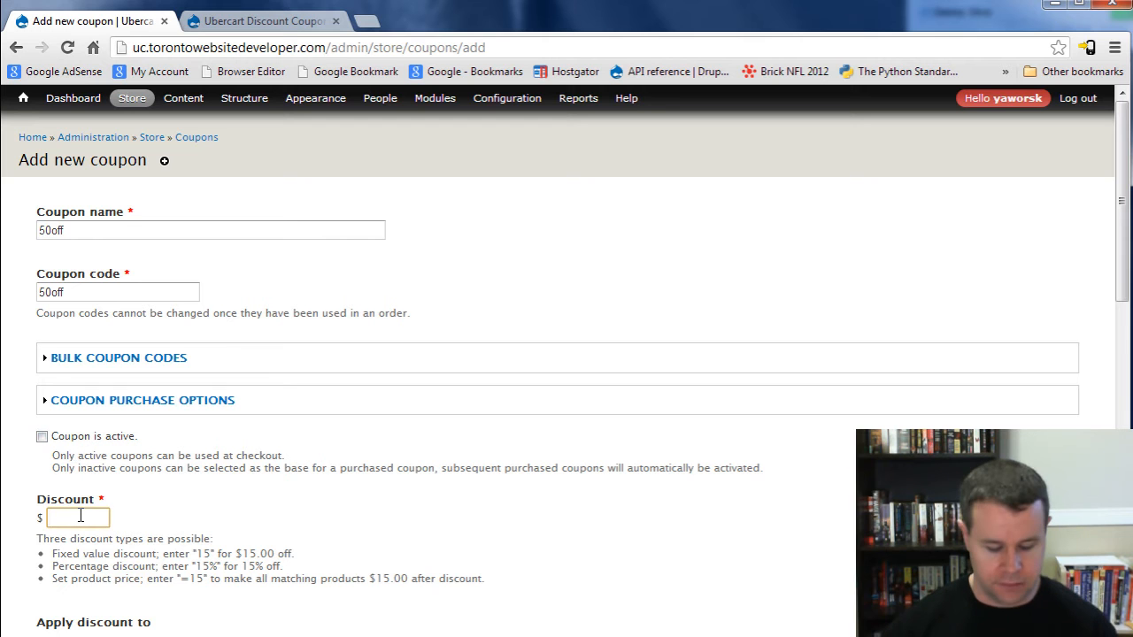
type("50%")
left_click(128, 508)
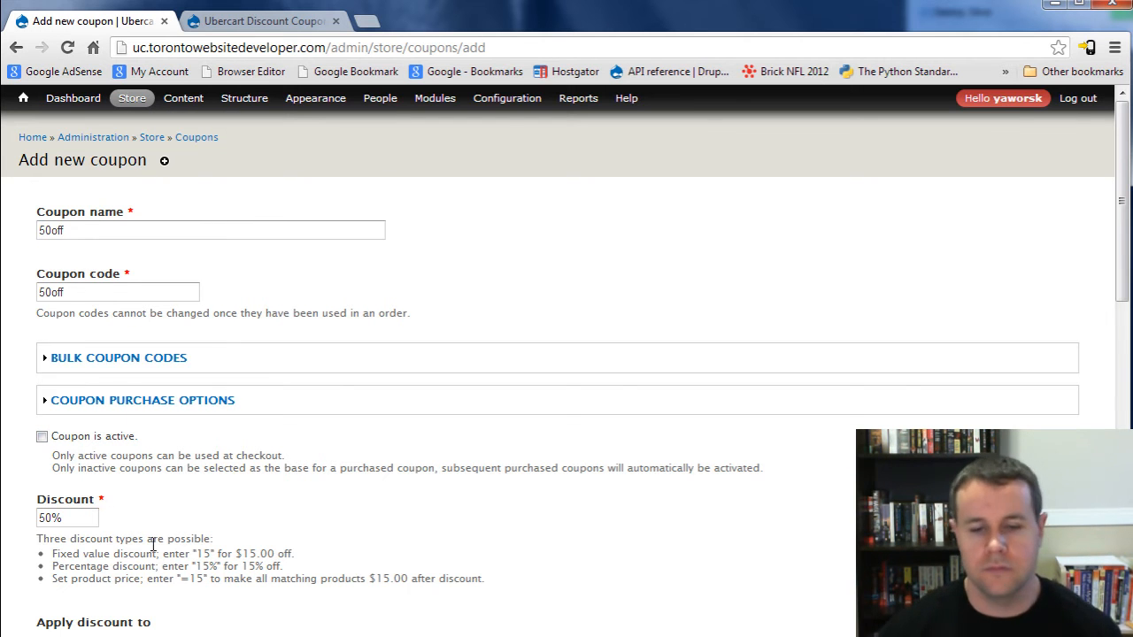
Mark the new 50off coupon as active
left_click(103, 445)
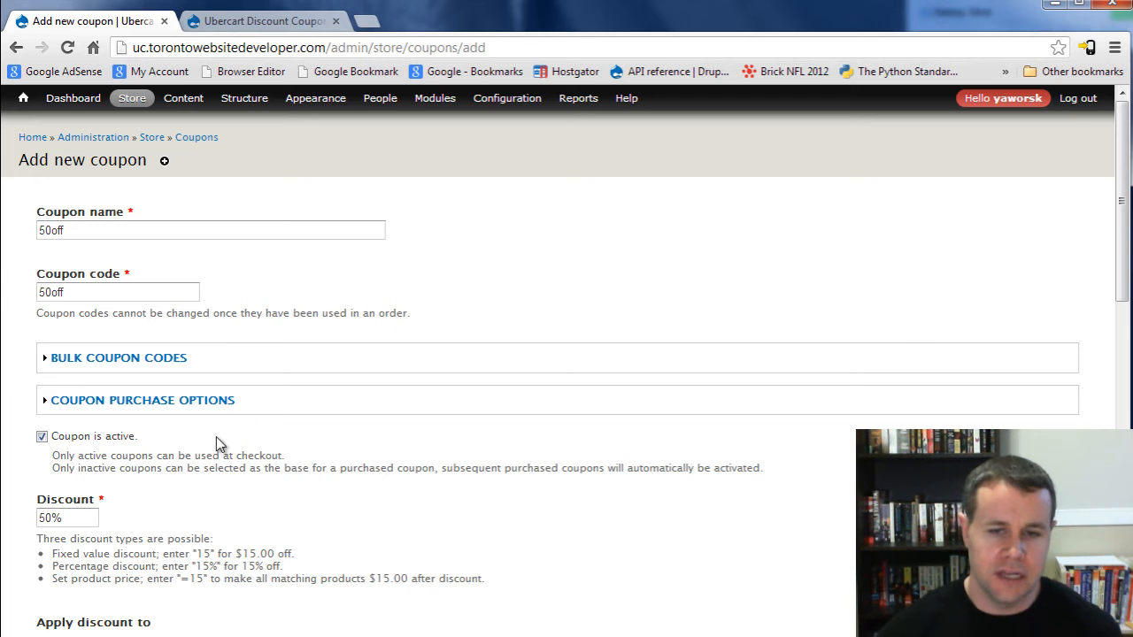
Examine the coupon's purchase options and its settings for bulk generation of coupon codes, leaving bulk generation disabled
left_click(129, 361)
left_click(151, 358)
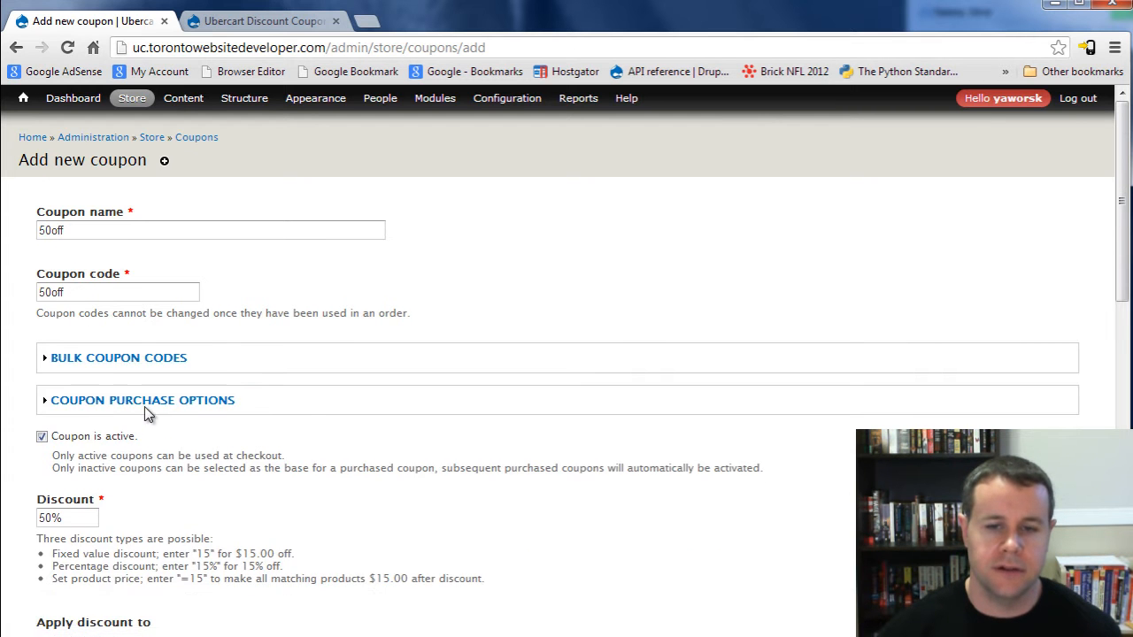
left_click(145, 401)
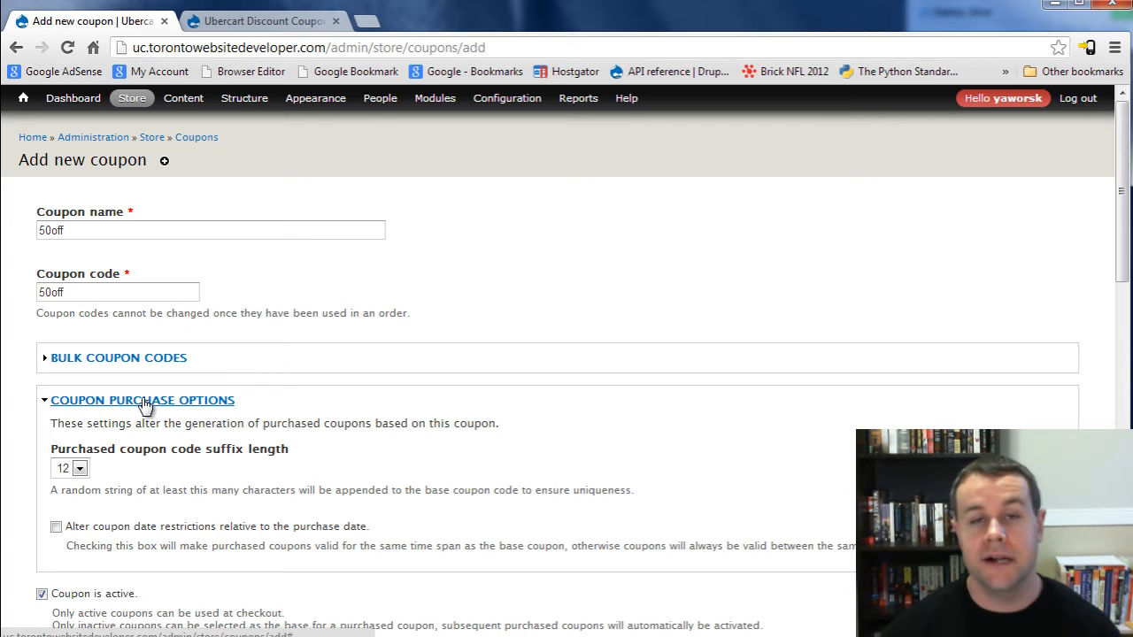
left_click(142, 401)
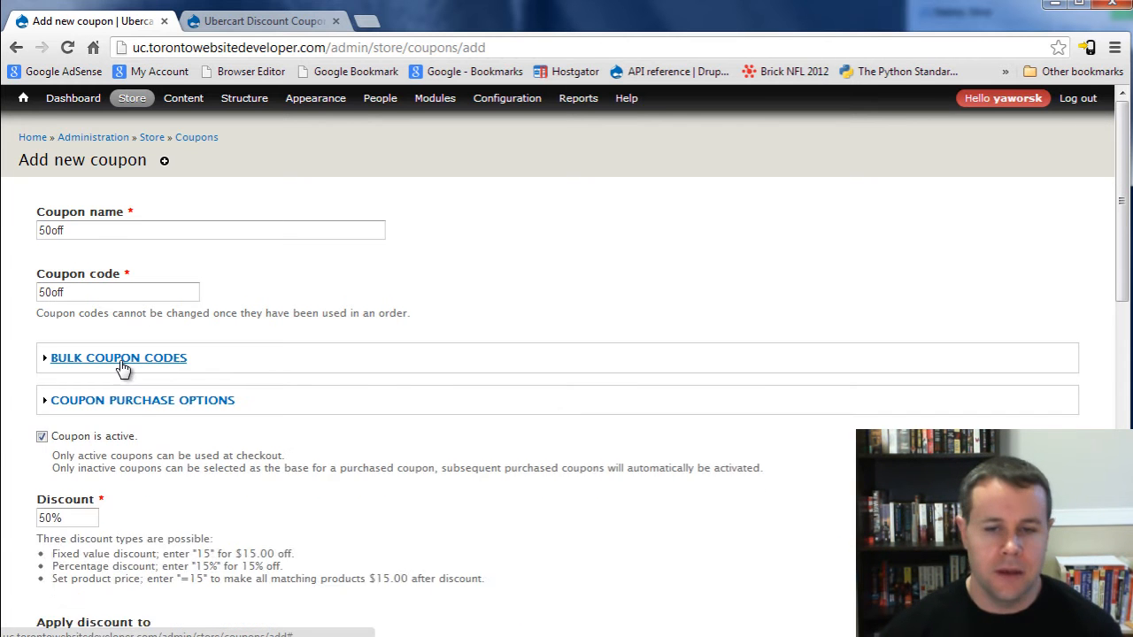
left_click(124, 359)
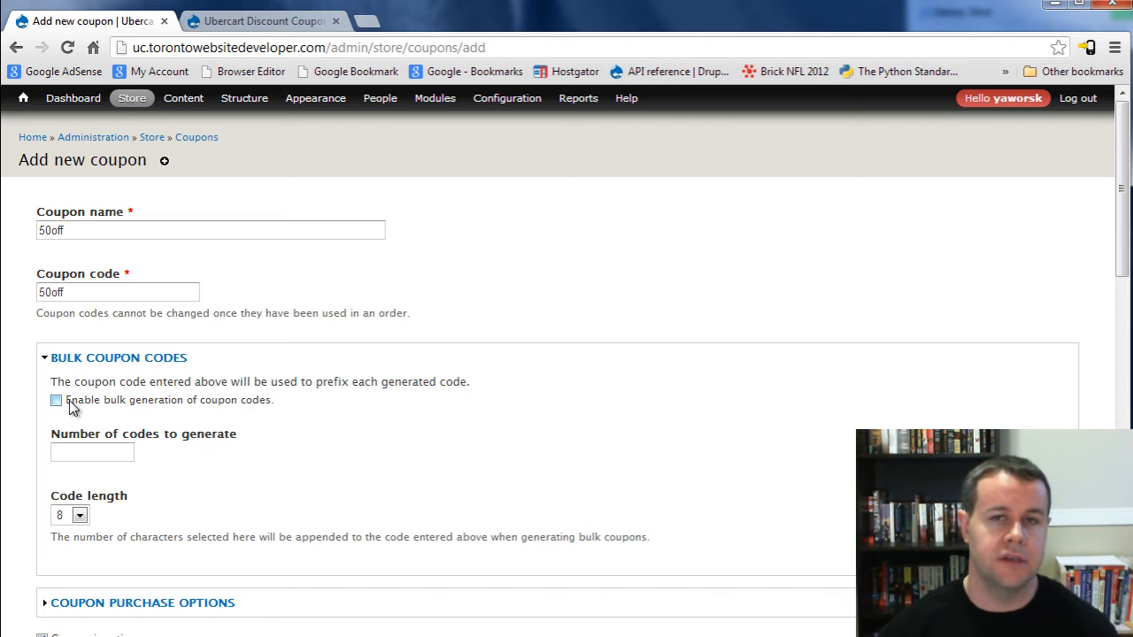
left_click_drag(84, 398, 91, 399)
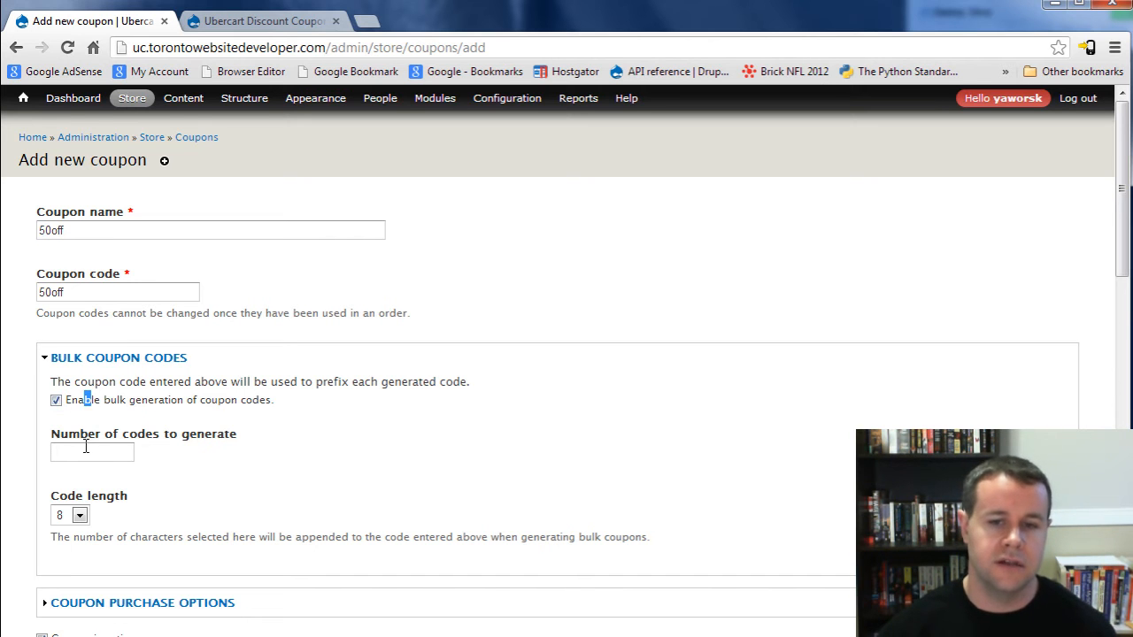
left_click(113, 405)
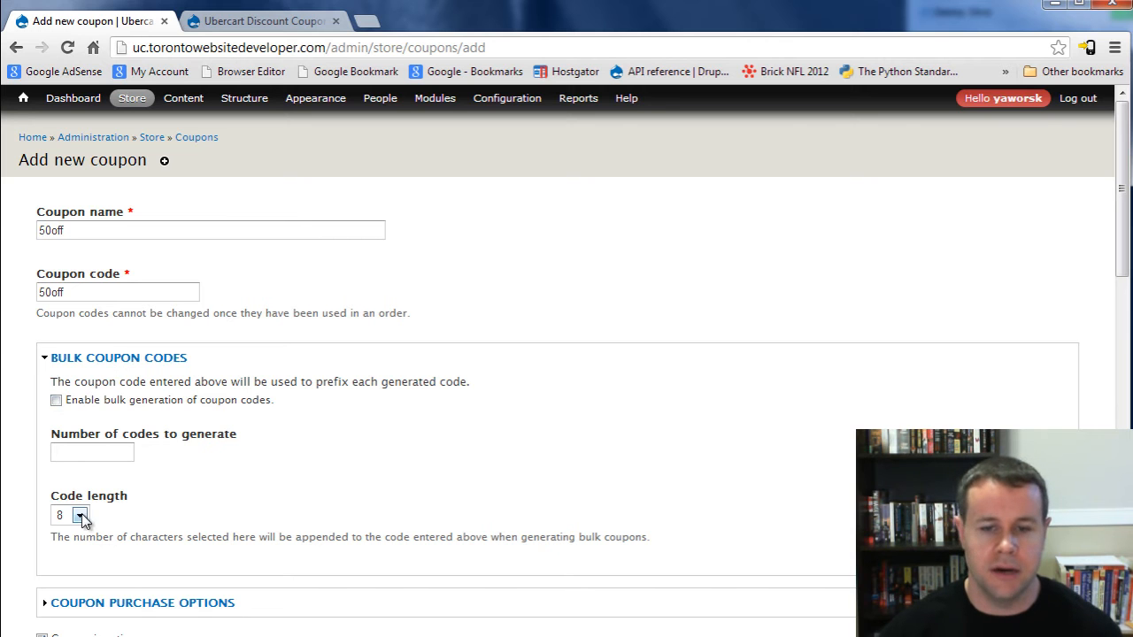
left_click(158, 362)
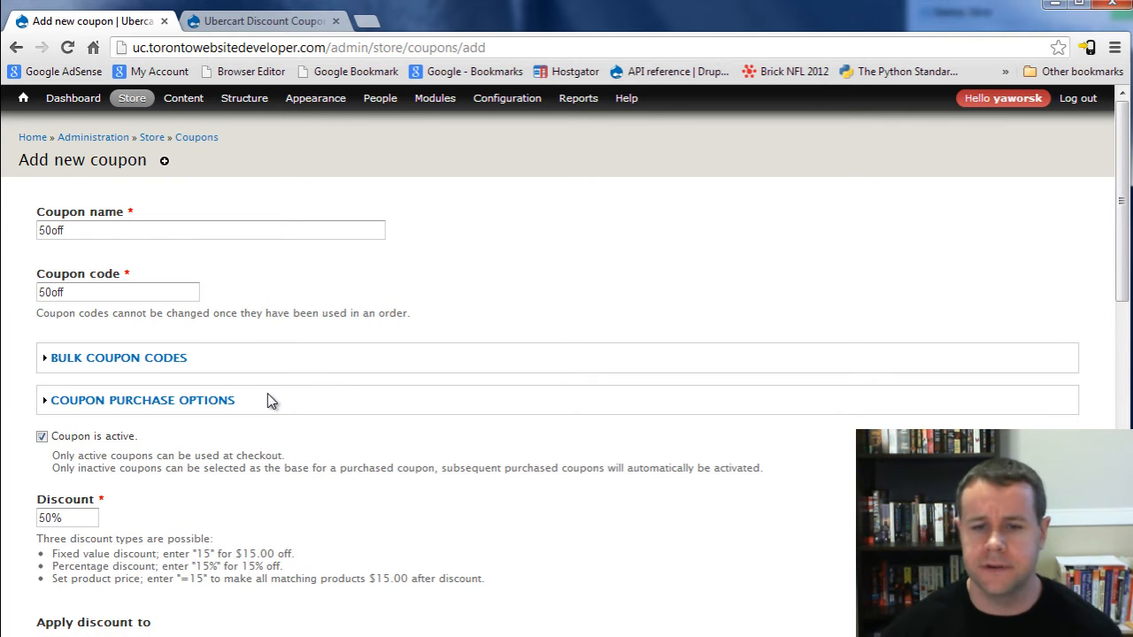
Review what the discount can apply to, the product matching requirement and the start and expiry date restrictions
scroll(270, 401, "down", 3)
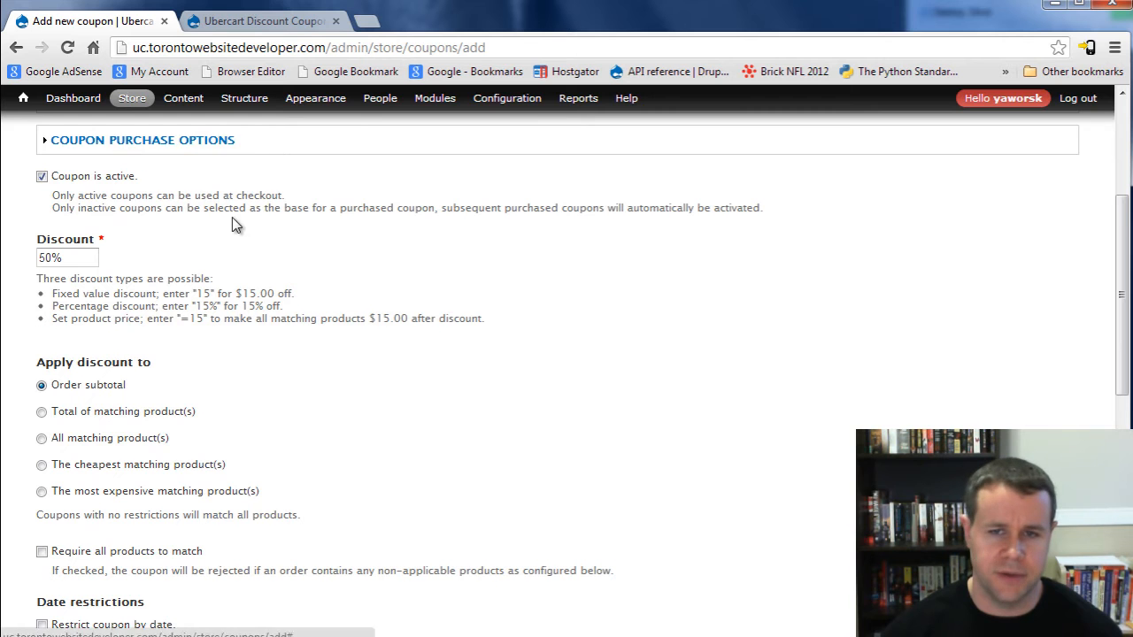
scroll(171, 276, "down", 1)
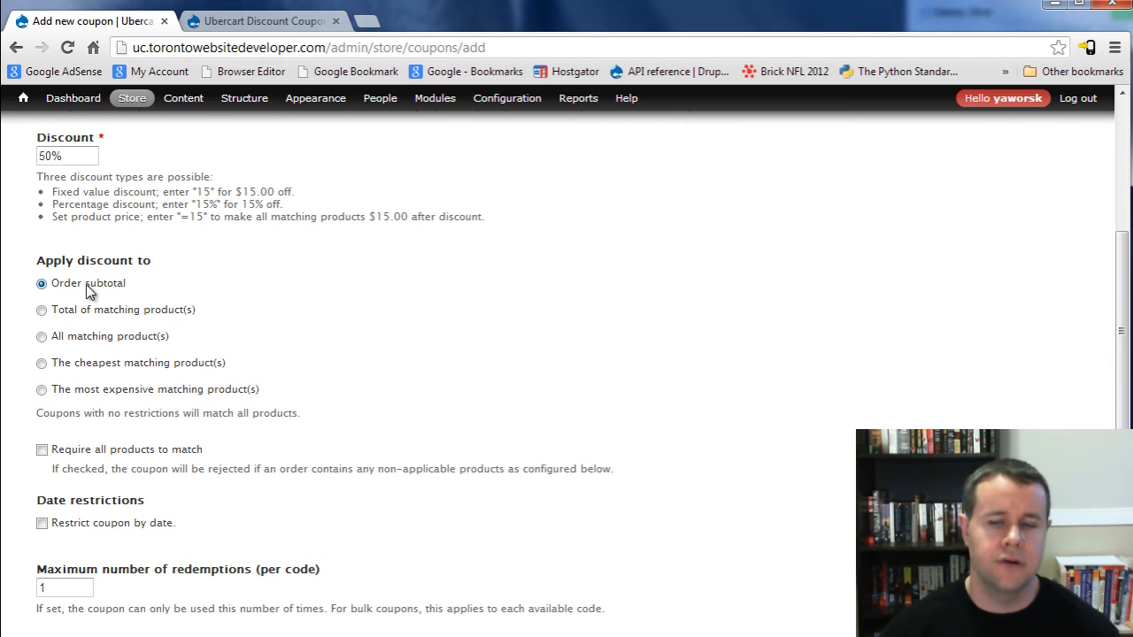
scroll(168, 421, "down", 1)
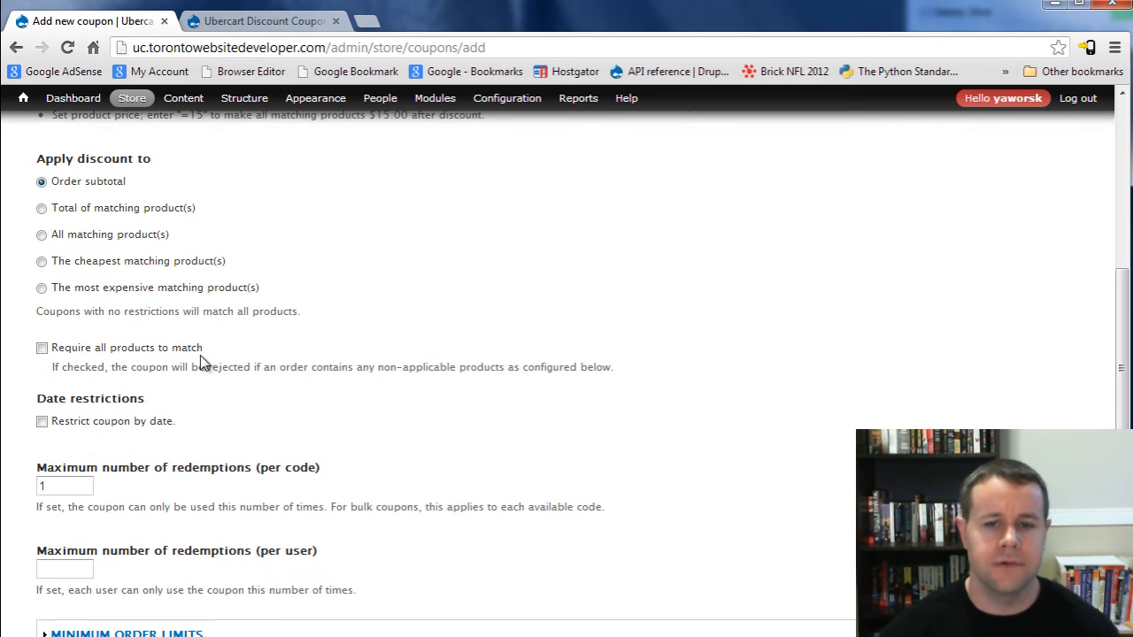
left_click_drag(210, 366, 378, 363)
left_click(378, 363)
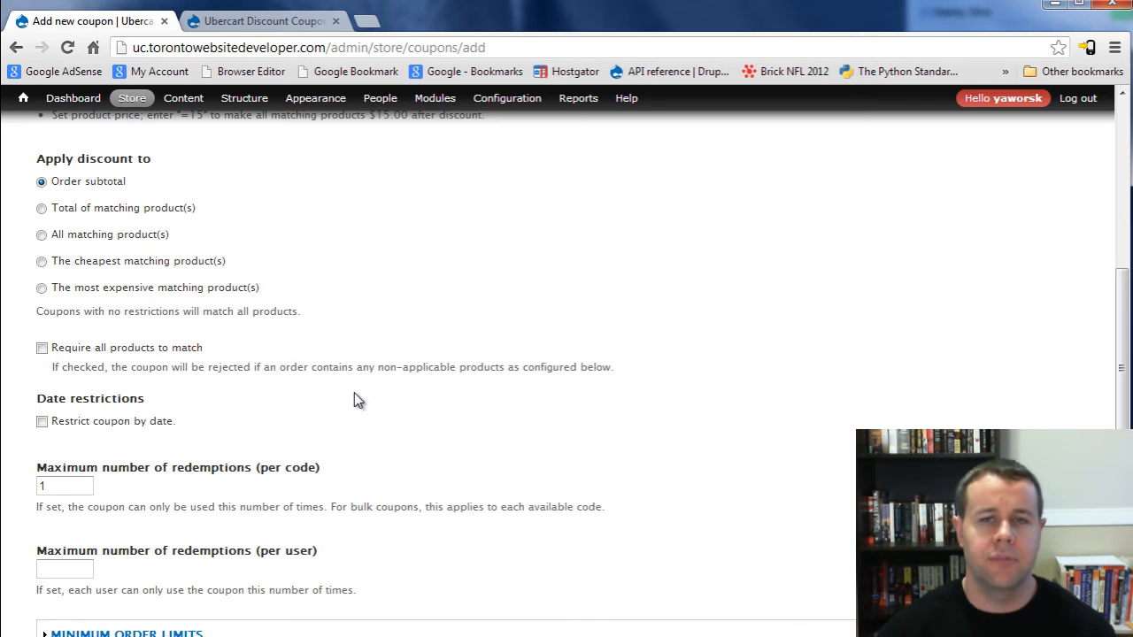
scroll(185, 371, "down", 1)
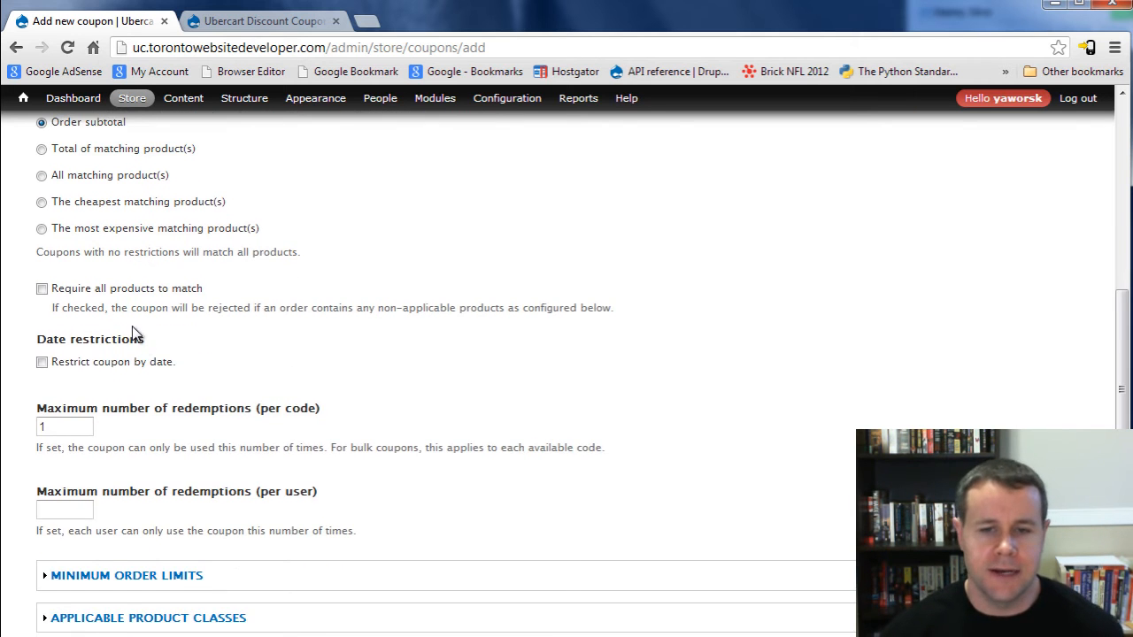
left_click(42, 363)
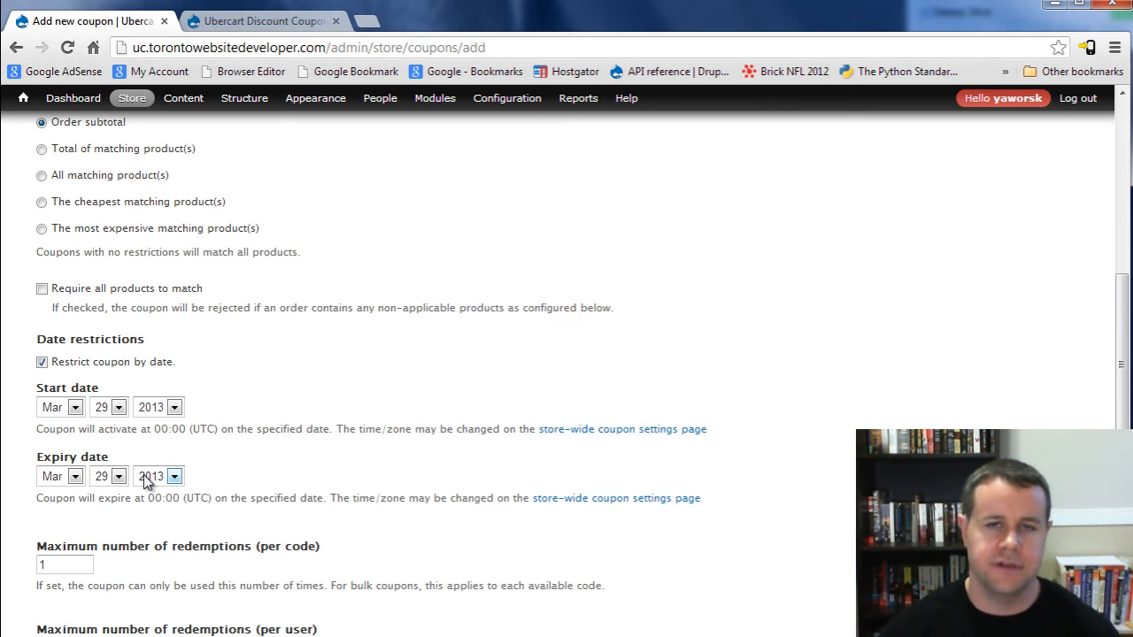
left_click(93, 362)
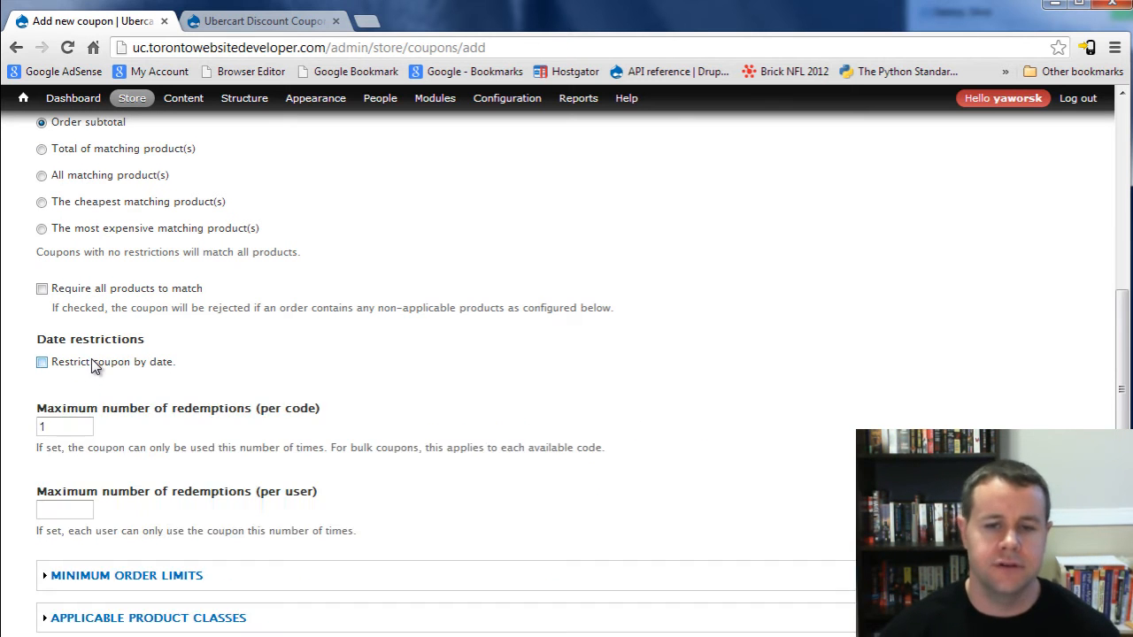
Set the coupon's maximum number of redemptions per code to 0
key("Tab")
scroll(116, 343, "down", 2)
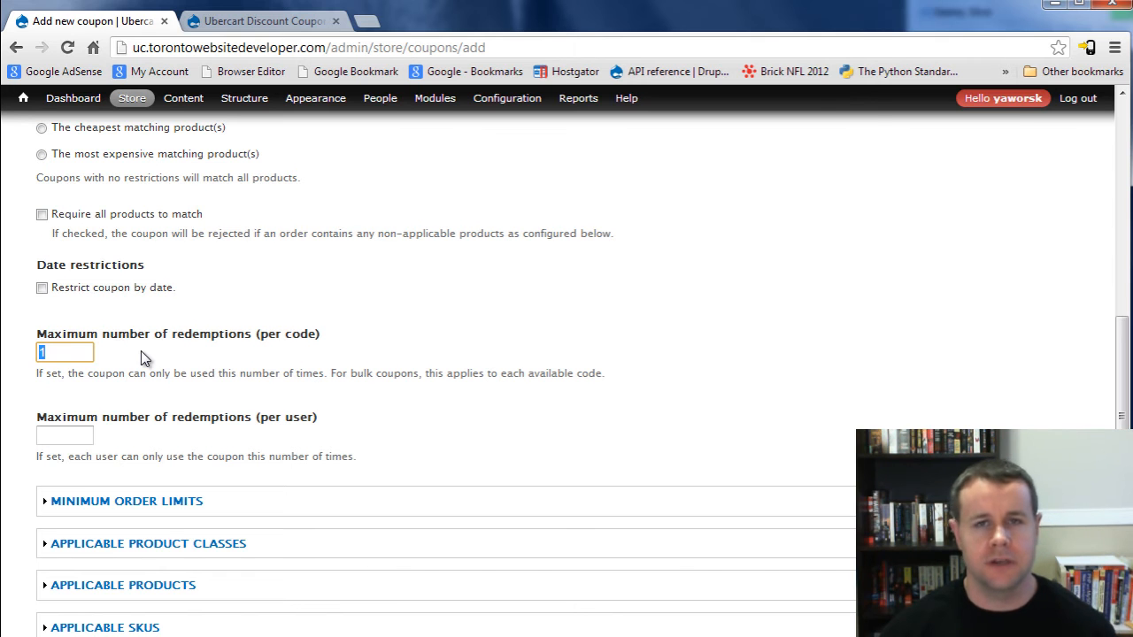
type("0")
left_click(333, 351)
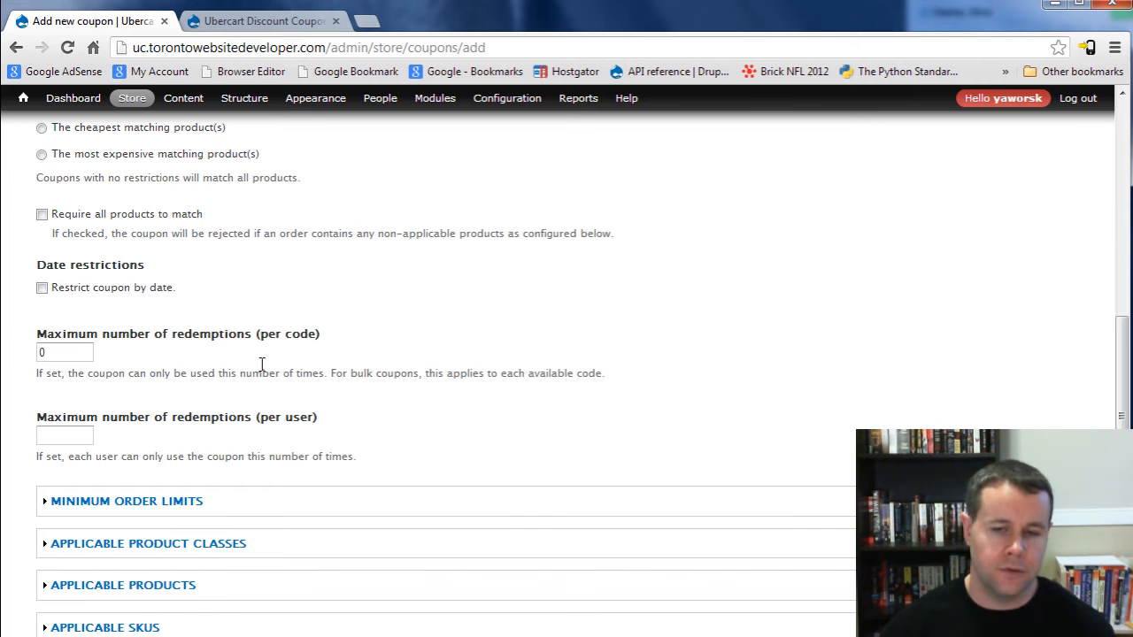
Examine the coupon's minimum order limits and the product classes it can apply to
scroll(298, 388, "down", 3)
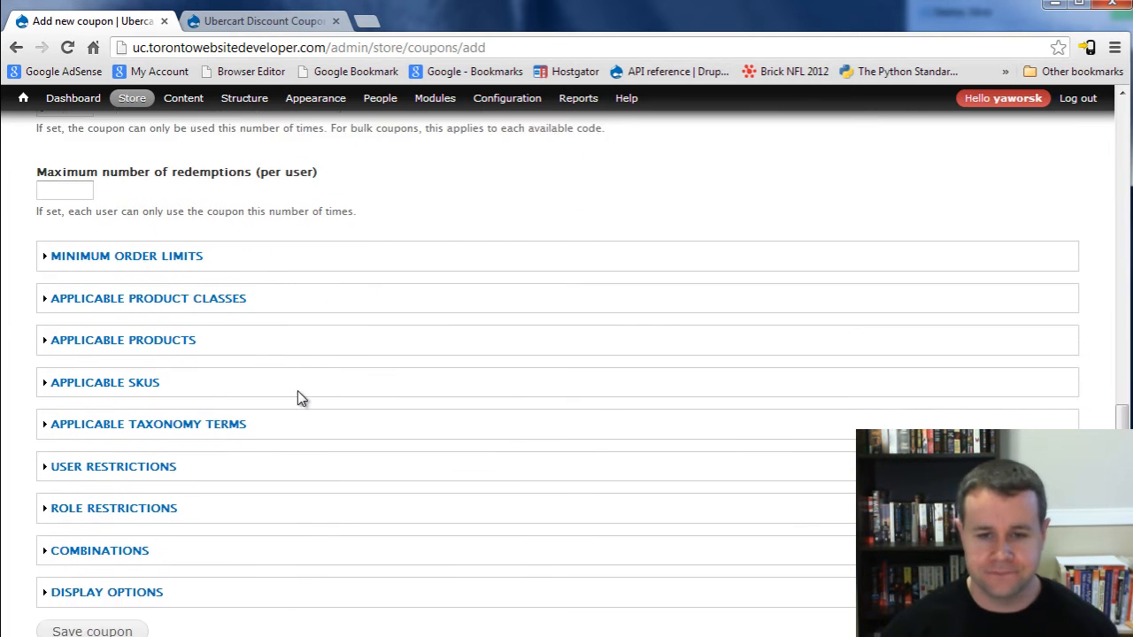
scroll(299, 368, "up", 1)
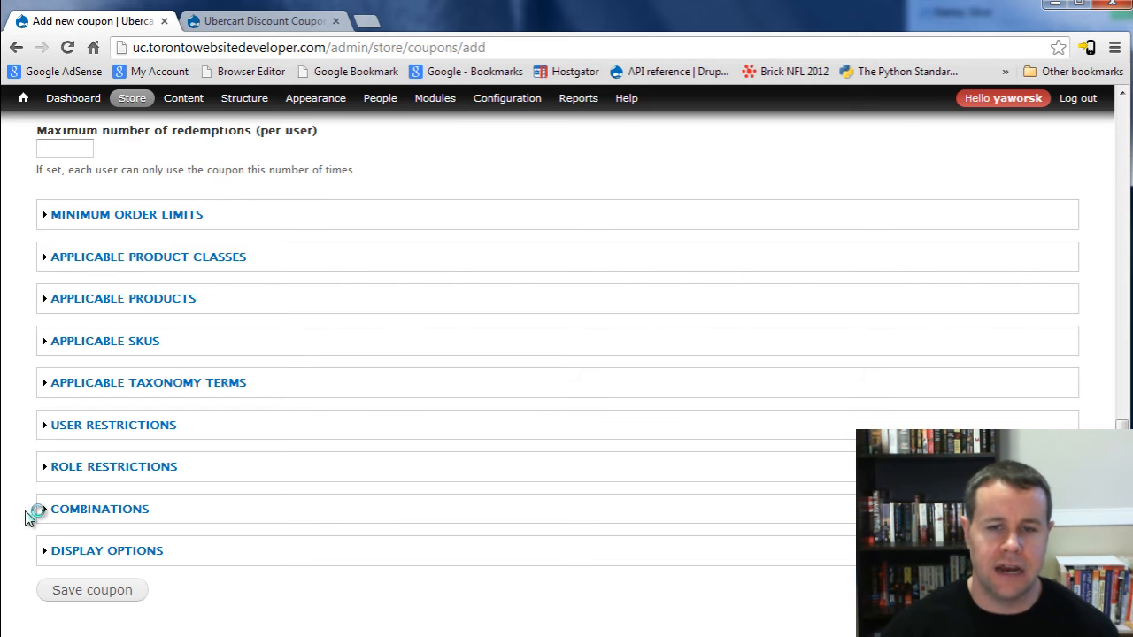
left_click(103, 220)
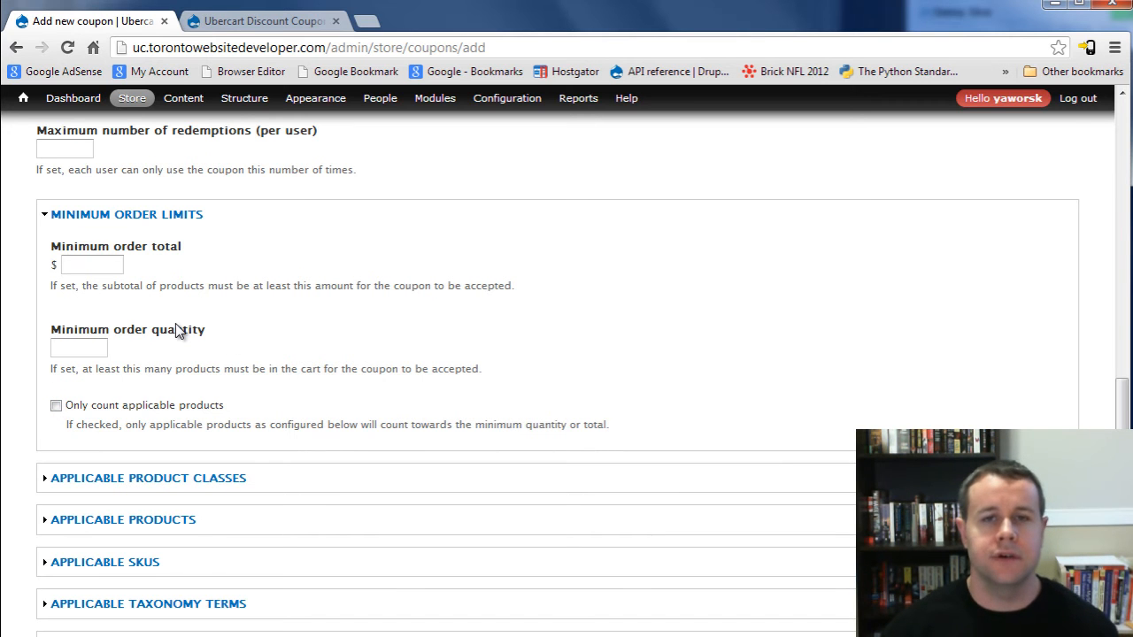
left_click(157, 215)
left_click(149, 259)
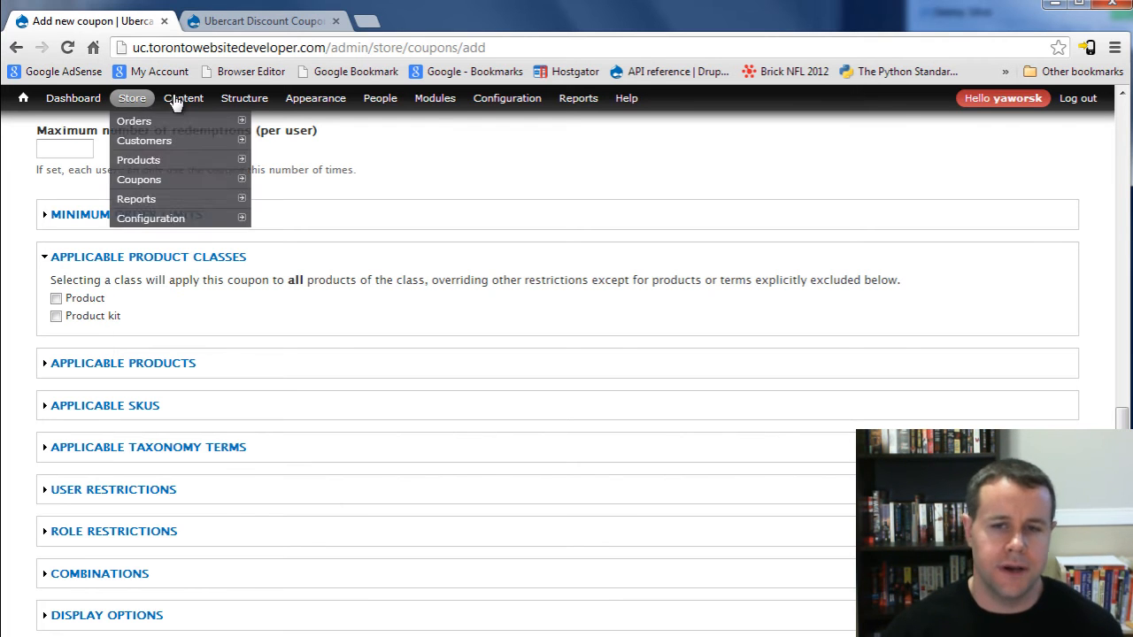
mouse_move(232, 107)
mouse_move(344, 141)
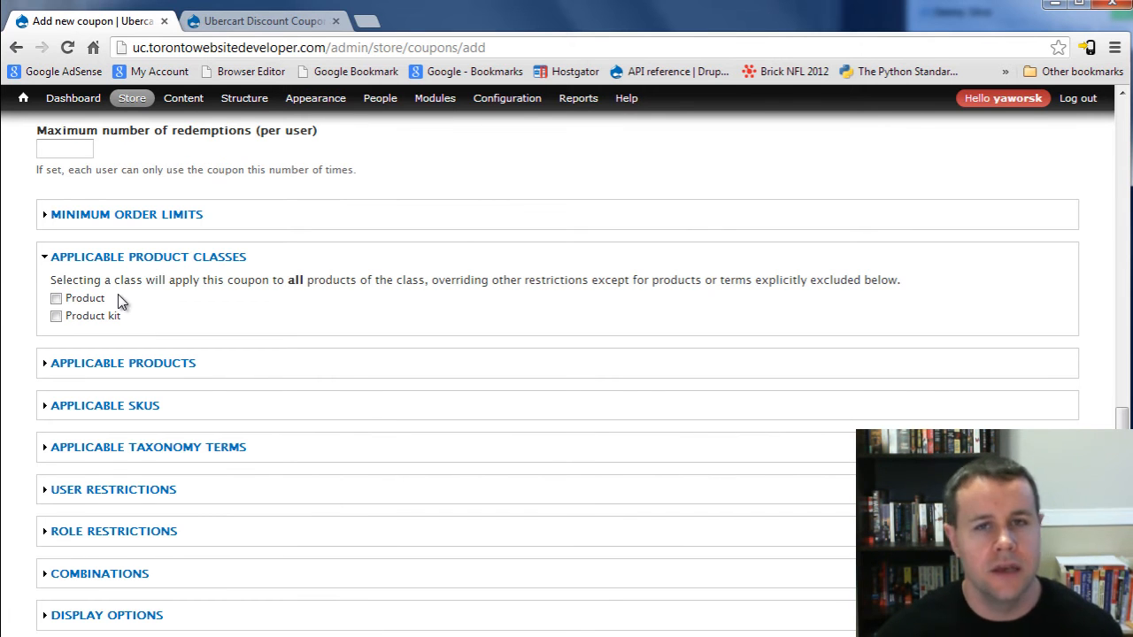
left_click(164, 264)
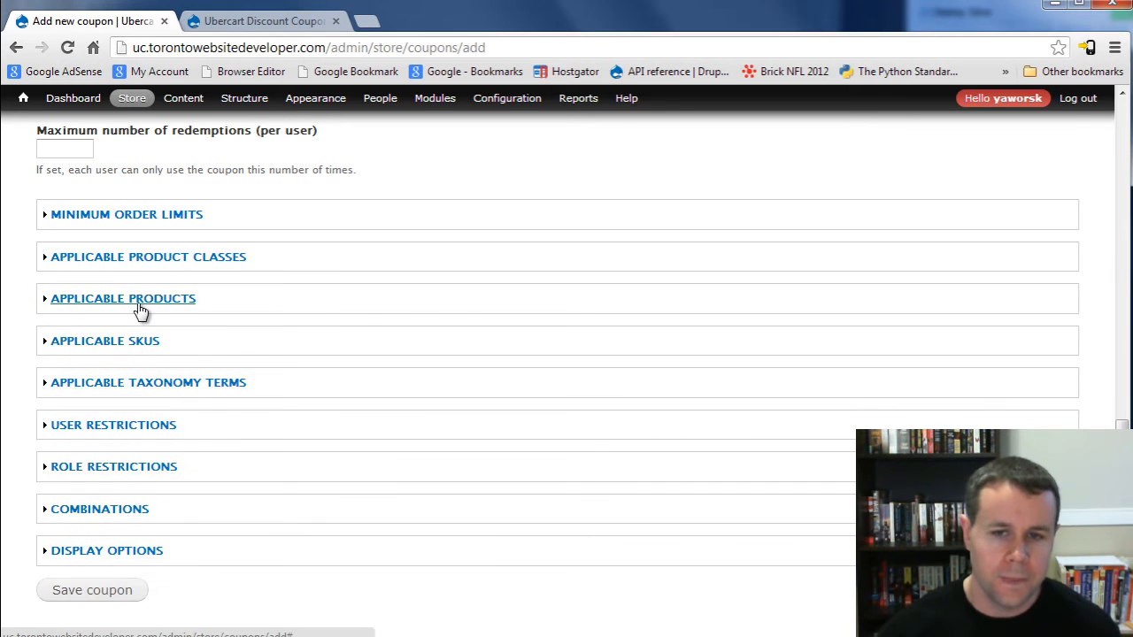
Examine the options that restrict the coupon to specific products, SKUs and taxonomy terms
left_click(172, 299)
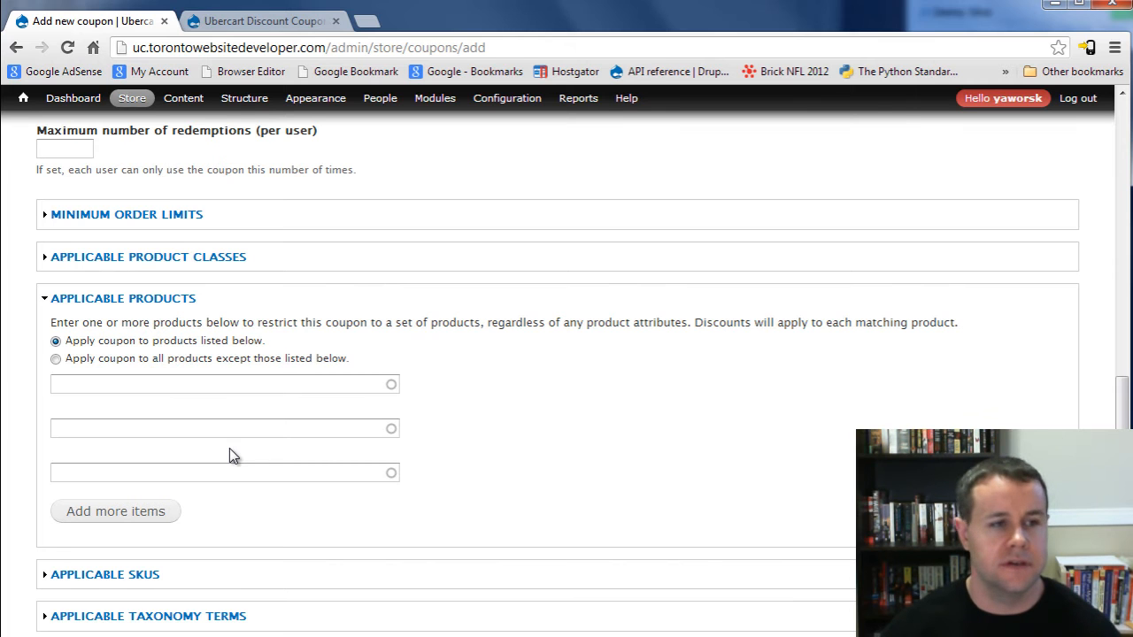
left_click(174, 300)
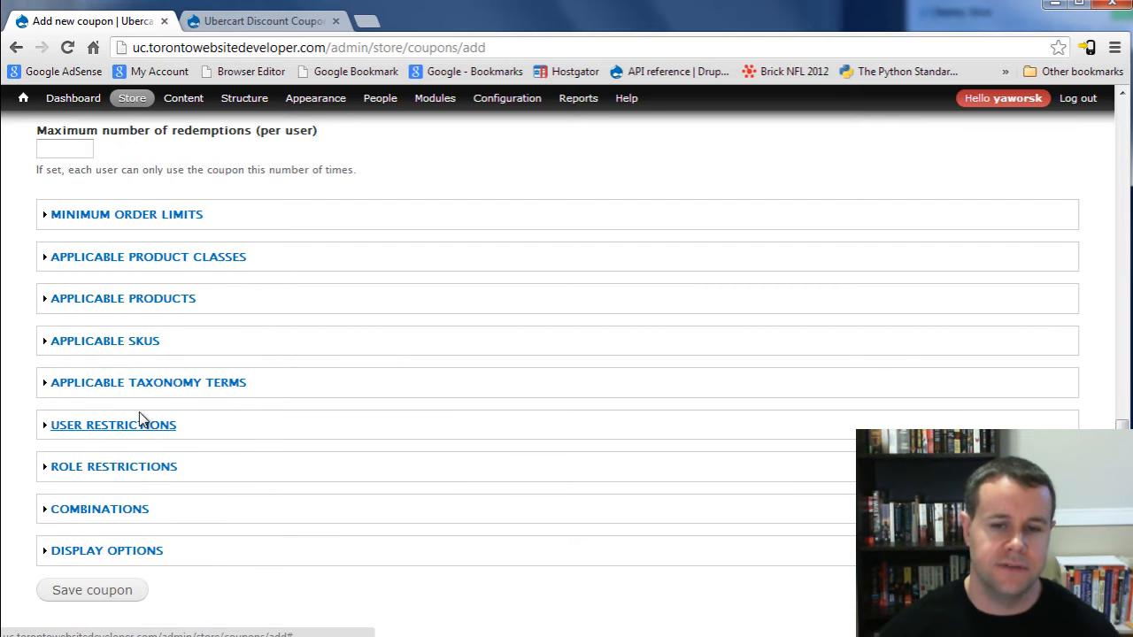
left_click(149, 342)
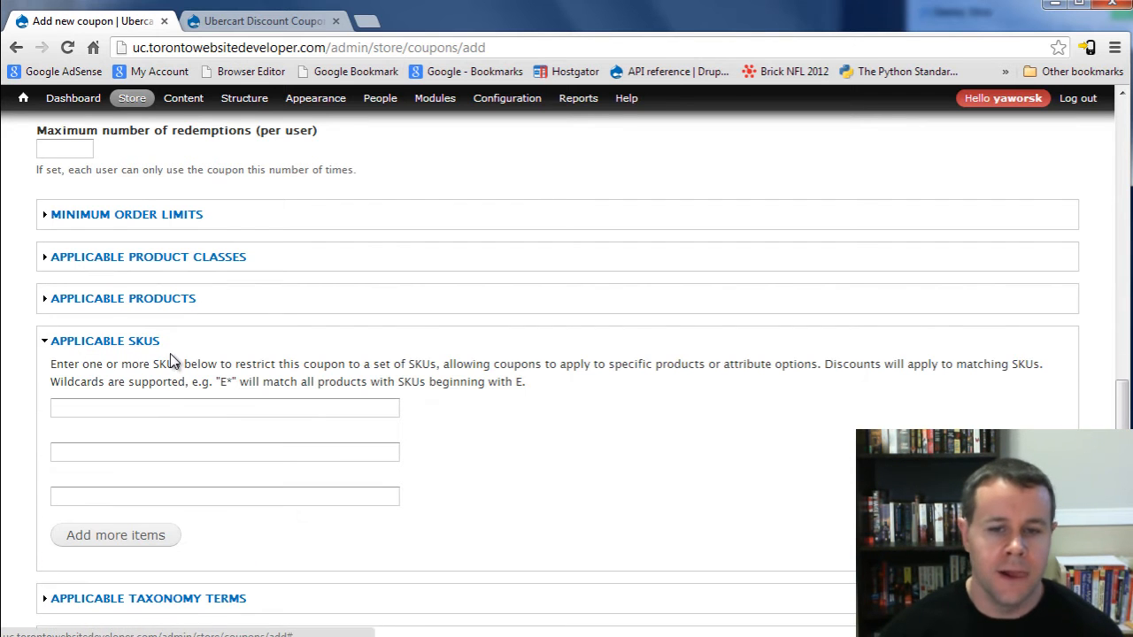
left_click(165, 411)
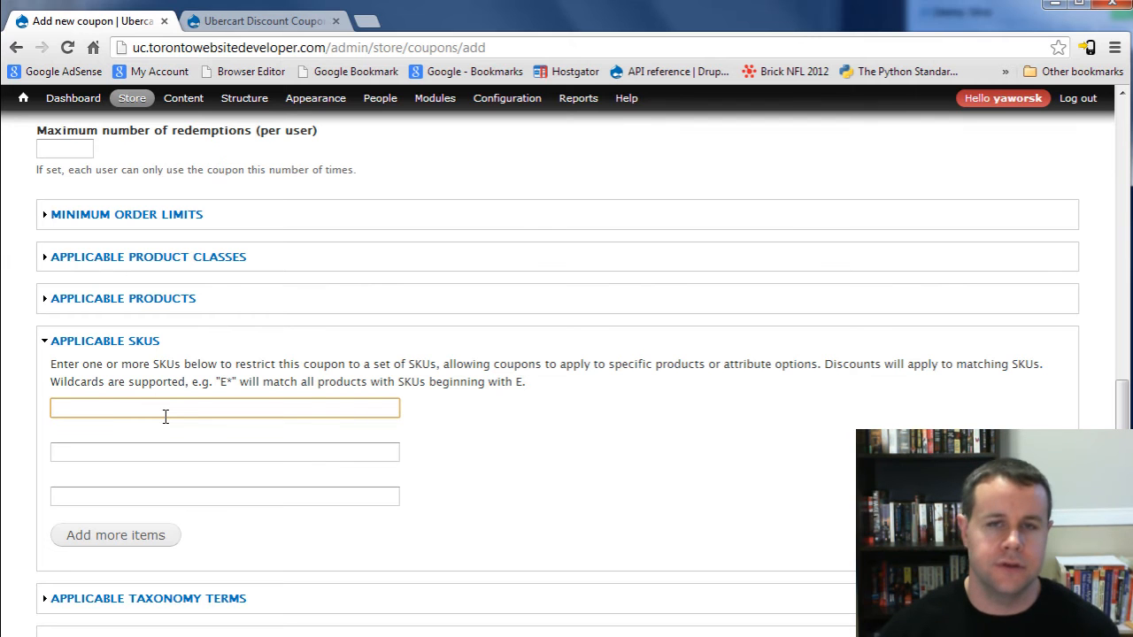
left_click(101, 346)
left_click(235, 381)
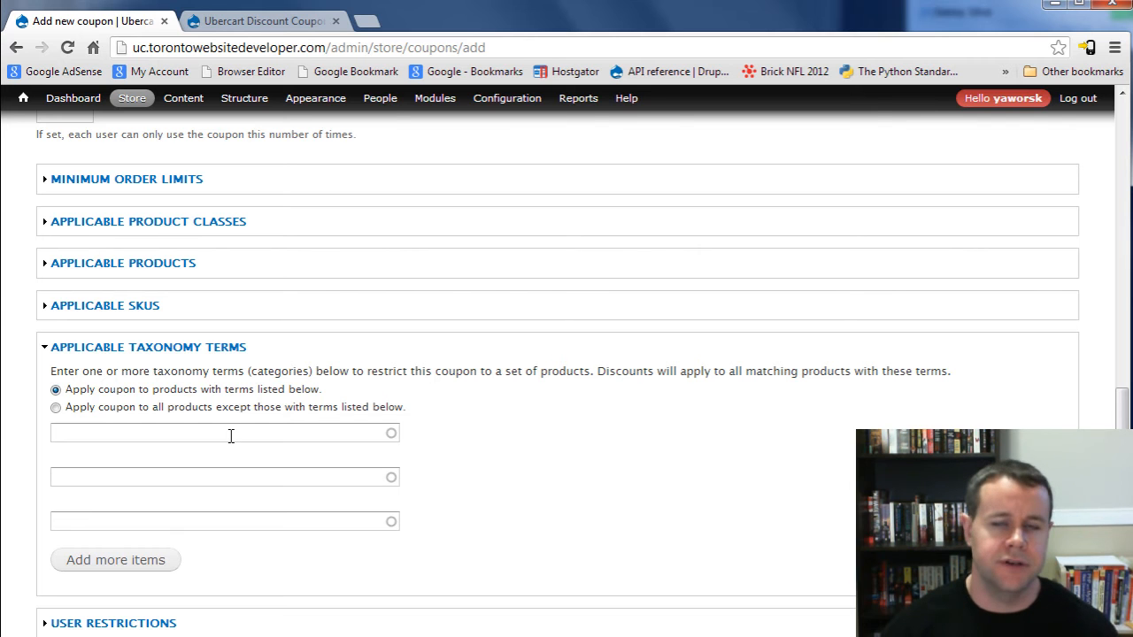
left_click(228, 347)
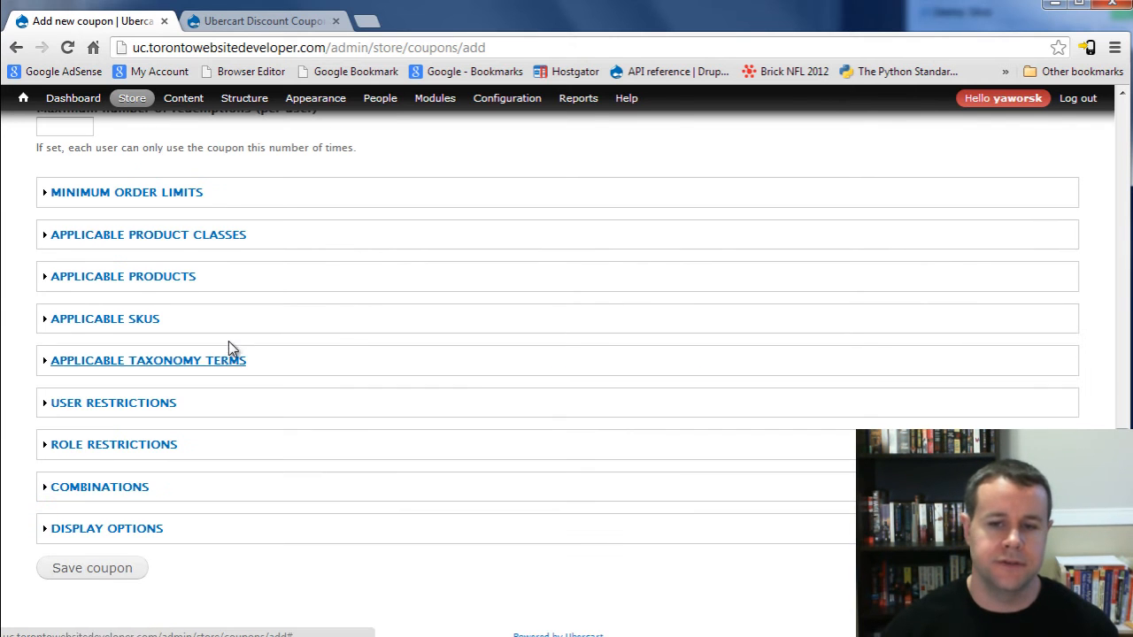
Examine the options that restrict the coupon by user and by role
left_click(146, 403)
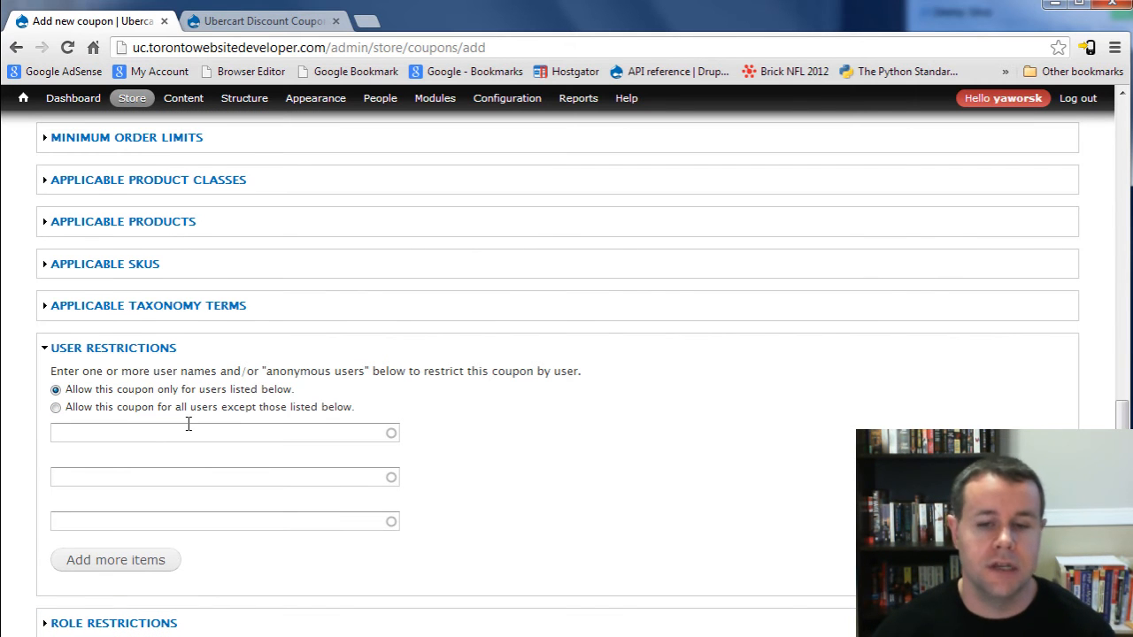
left_click(158, 349)
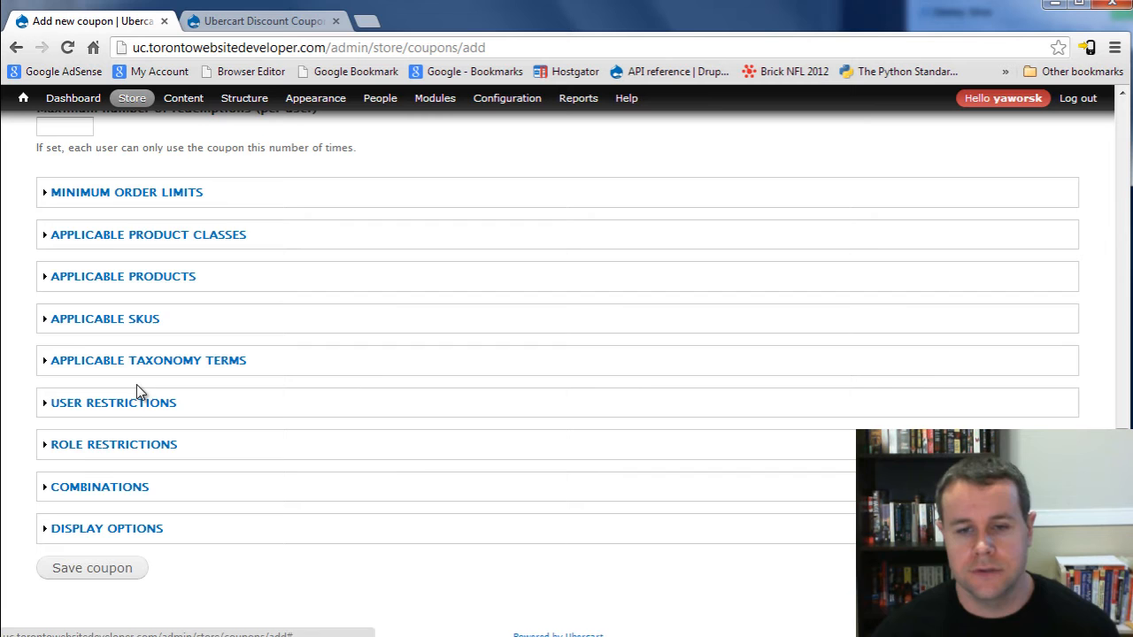
left_click(136, 447)
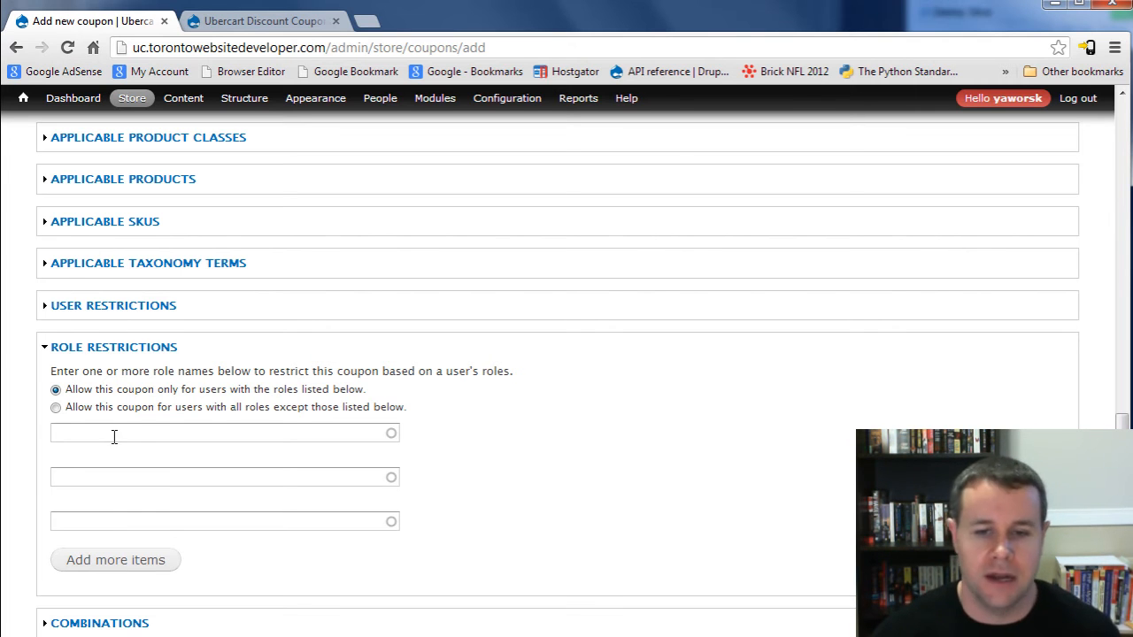
left_click(120, 351)
Examine how the coupon can be combined with other coupons and its display options, including the message field
left_click(113, 486)
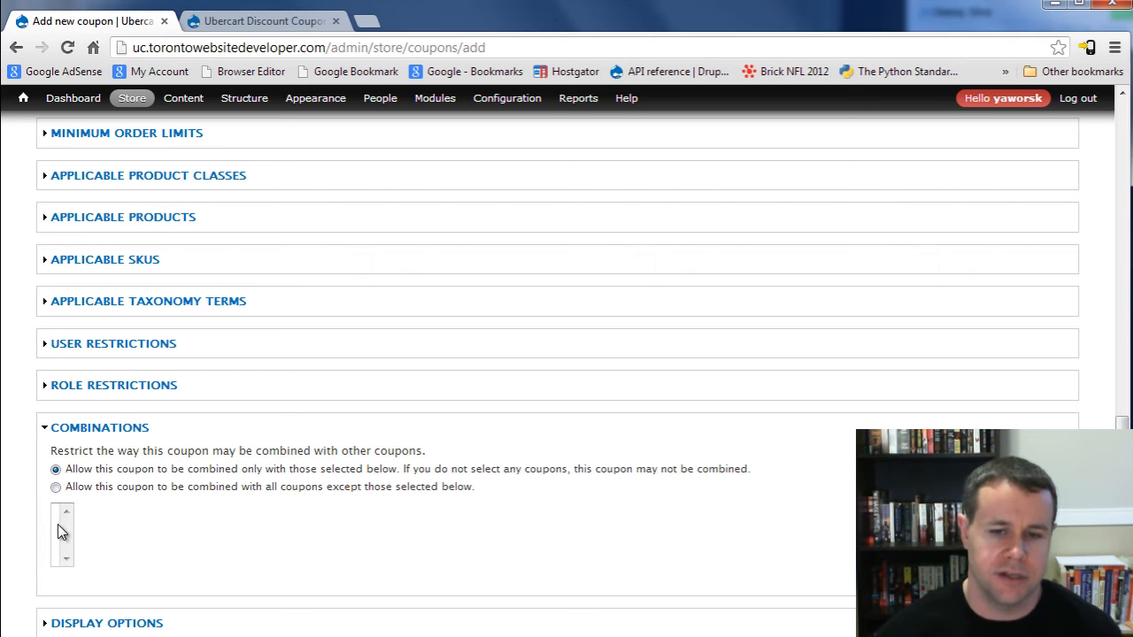
left_click(131, 432)
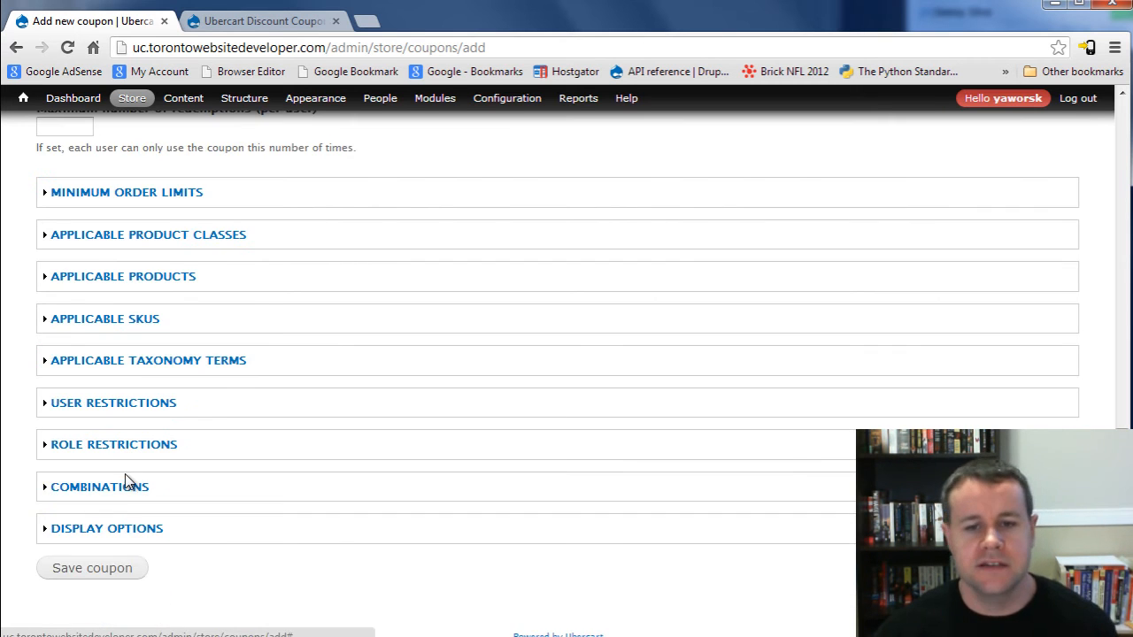
left_click(131, 530)
left_click(148, 303)
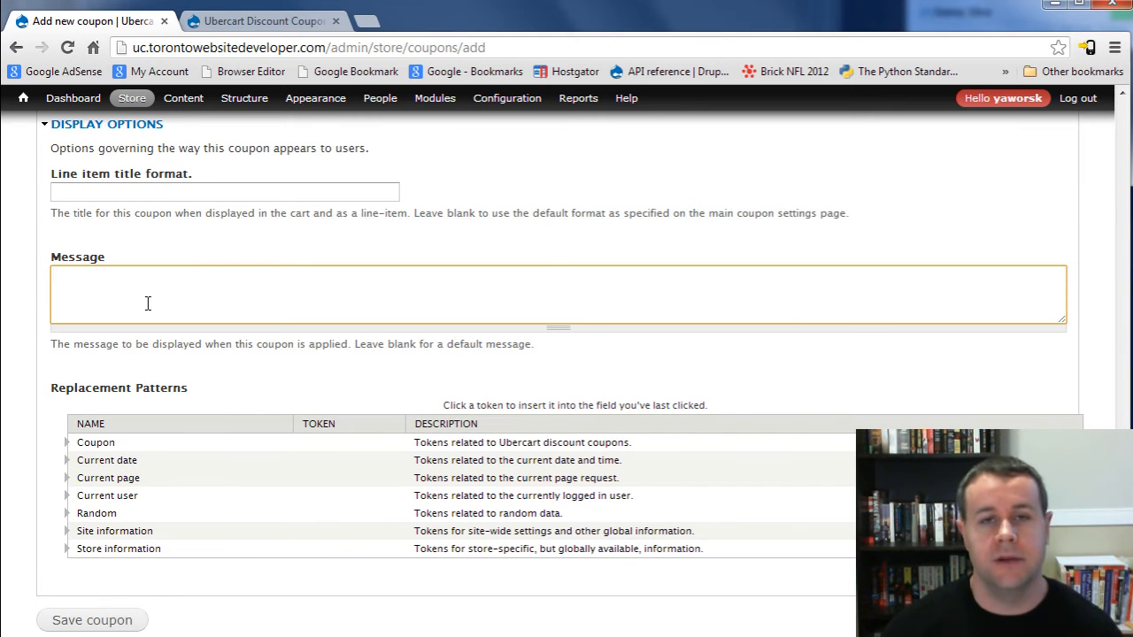
Enter the coupon's message text "Congrats, you've just earned a savings of" in the display options
type("C")
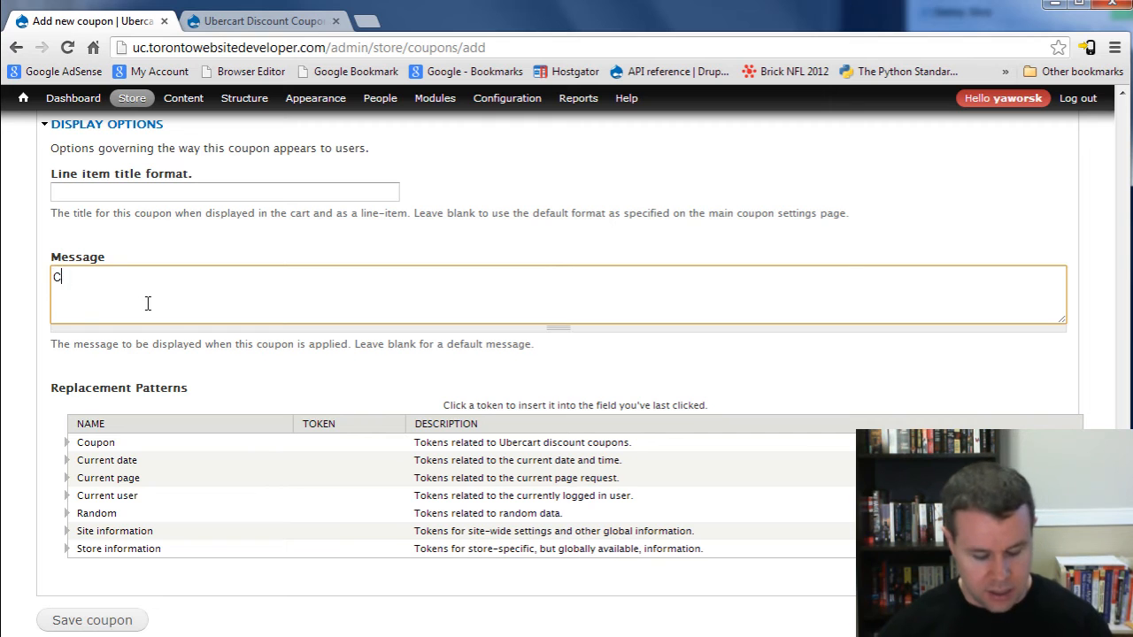
type("ongrats, you've just ")
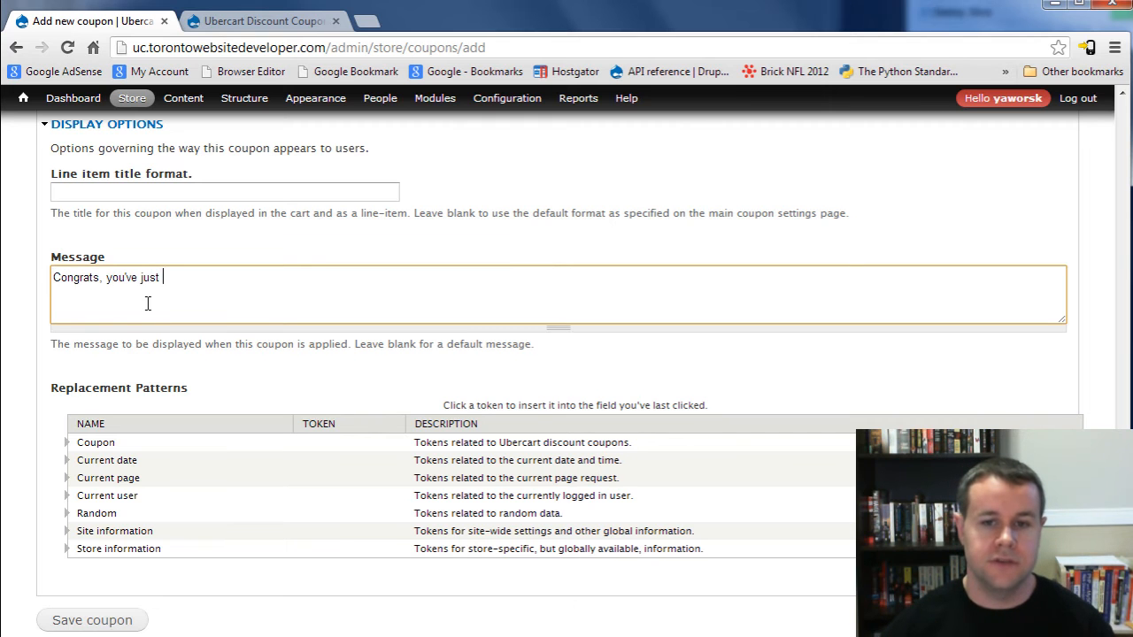
type("earned a saving sof")
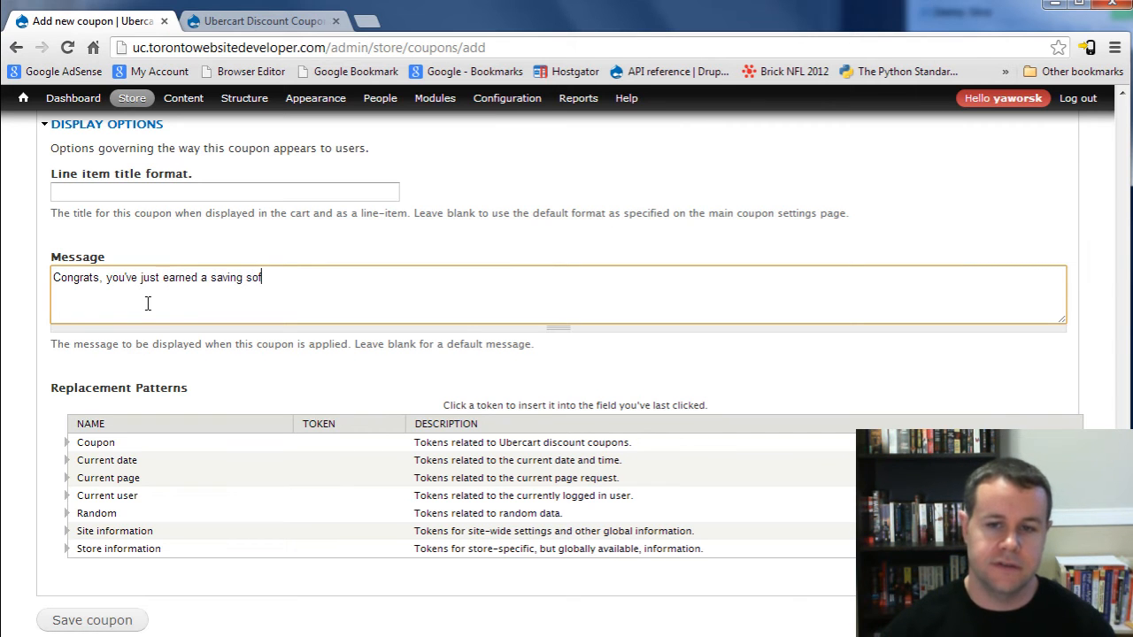
key("BackSpace")
key("BackSpace")
key("BackSpace")
key("BackSpace")
type("s of")
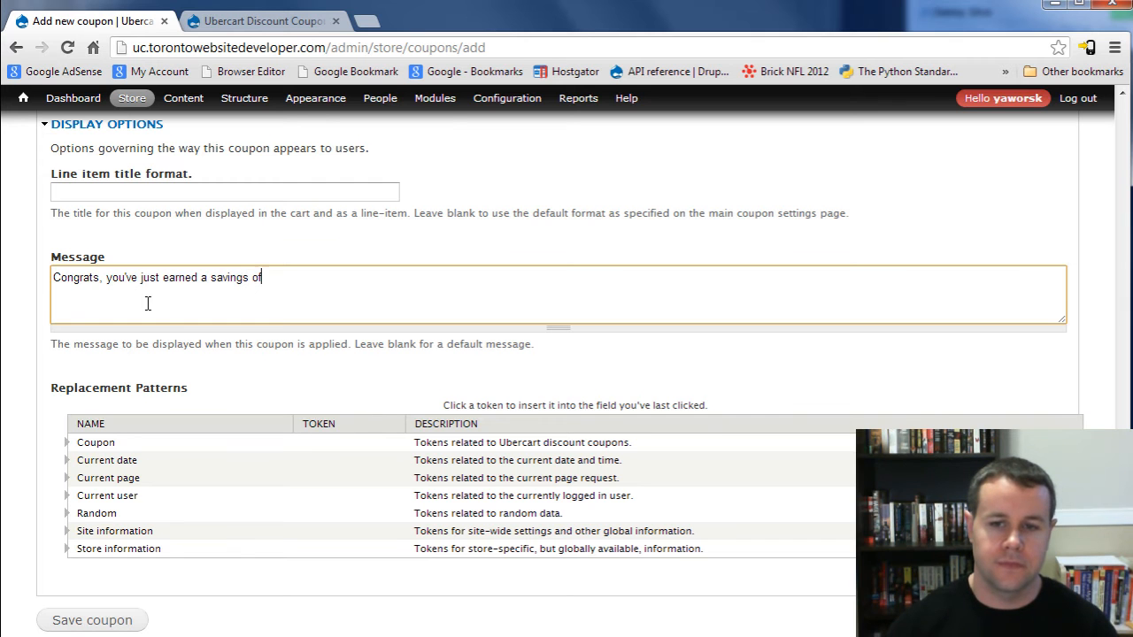
Add the coupon value token [uc_coupon:value] to the end of the message and save the coupon
left_click(104, 441)
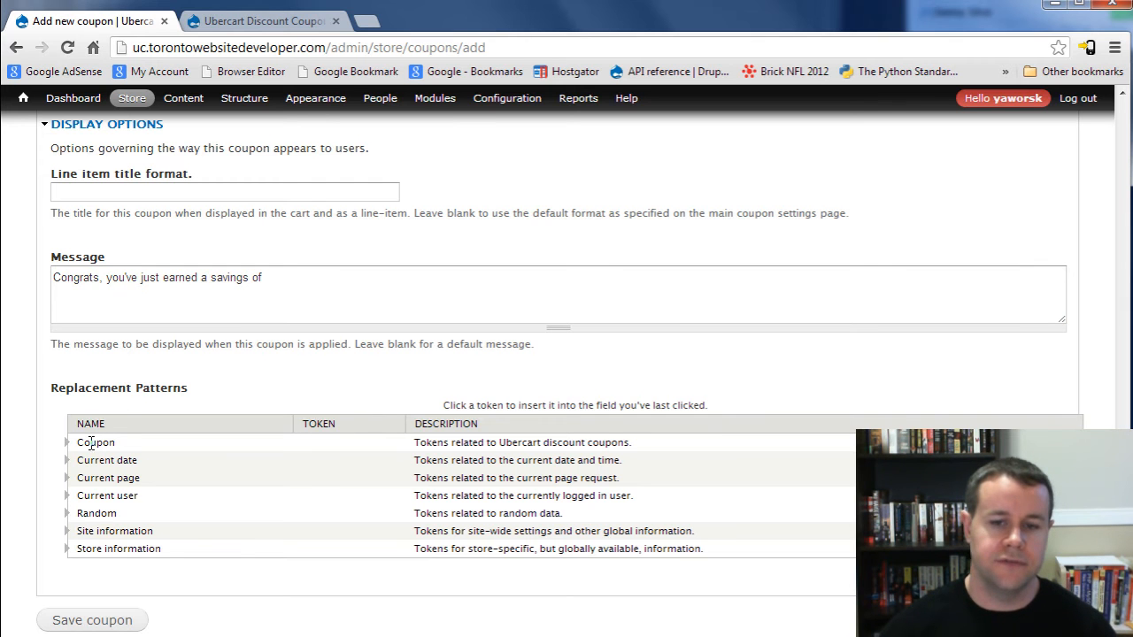
left_click(67, 442)
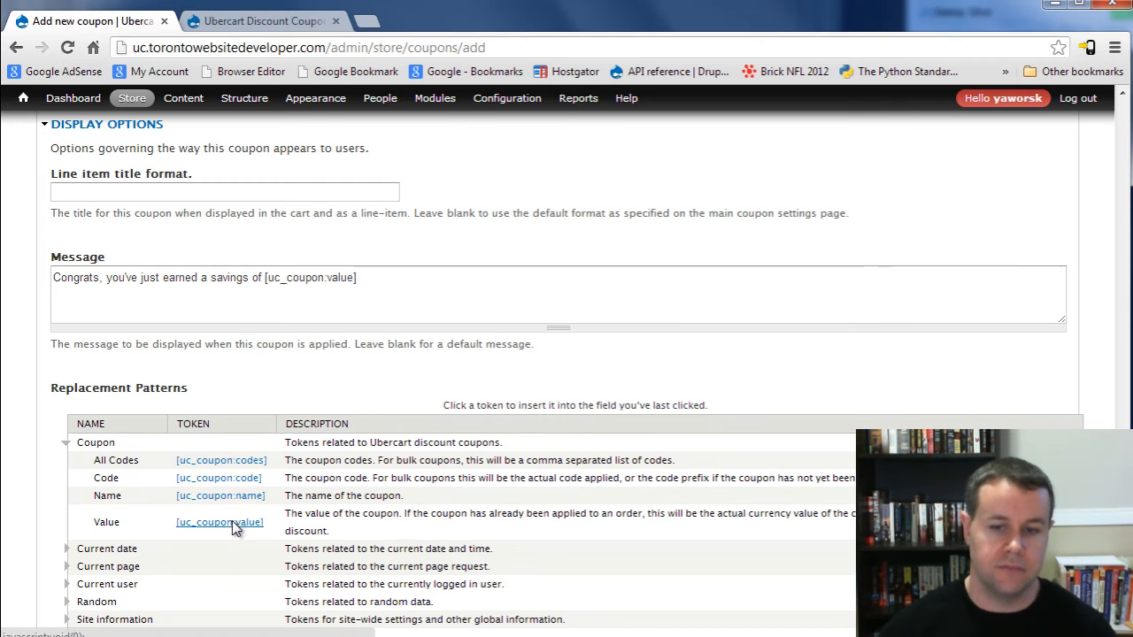
left_click(219, 523)
scroll(234, 528, "down", 2)
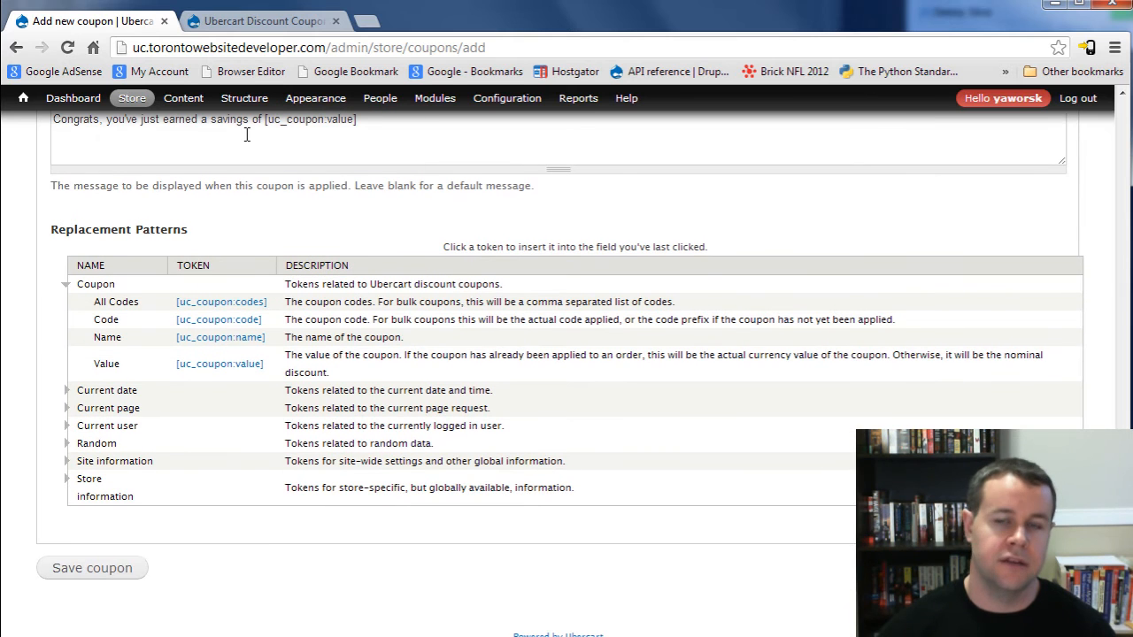
left_click(91, 576)
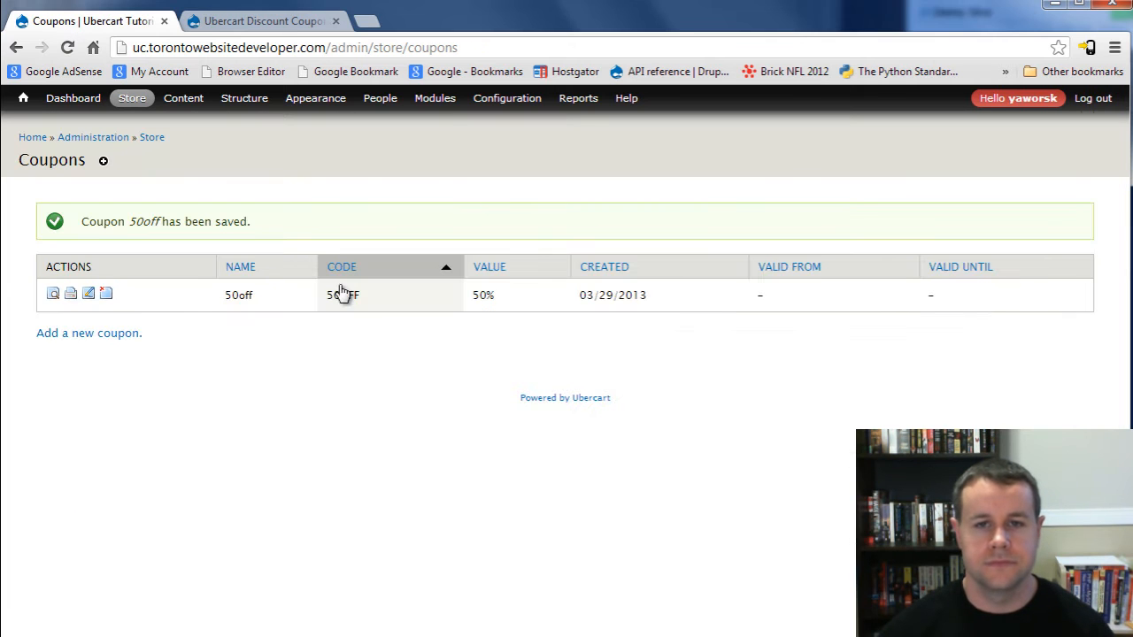
Open the store's shopping cart page at the path "cart" and inspect the notice above the cart
left_click_drag(331, 46, 601, 49)
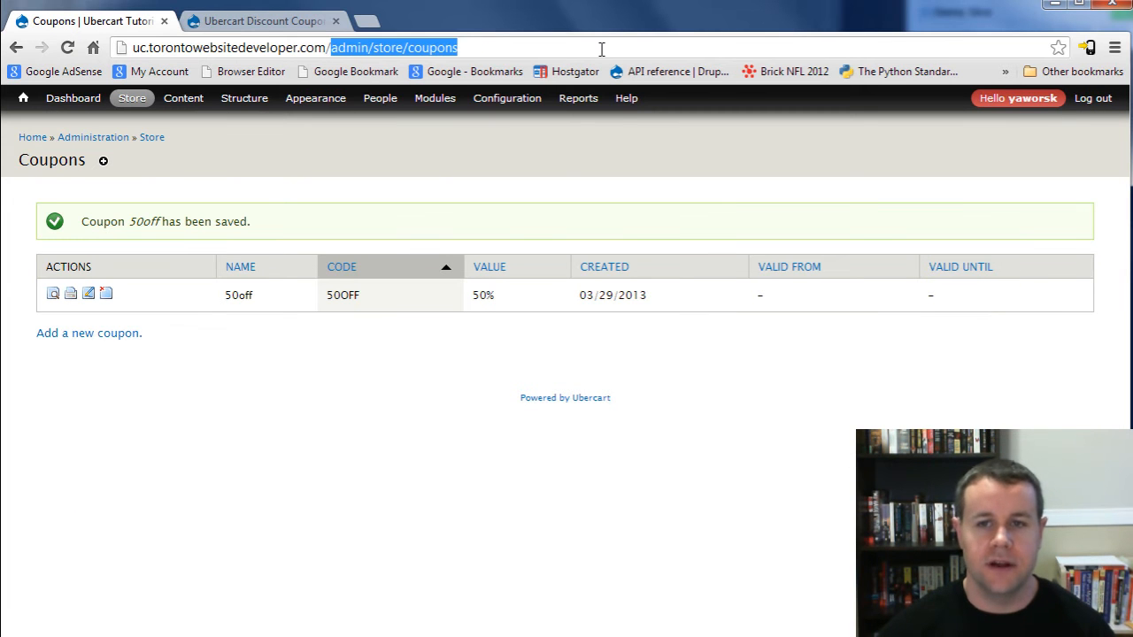
type("cart")
key("Return")
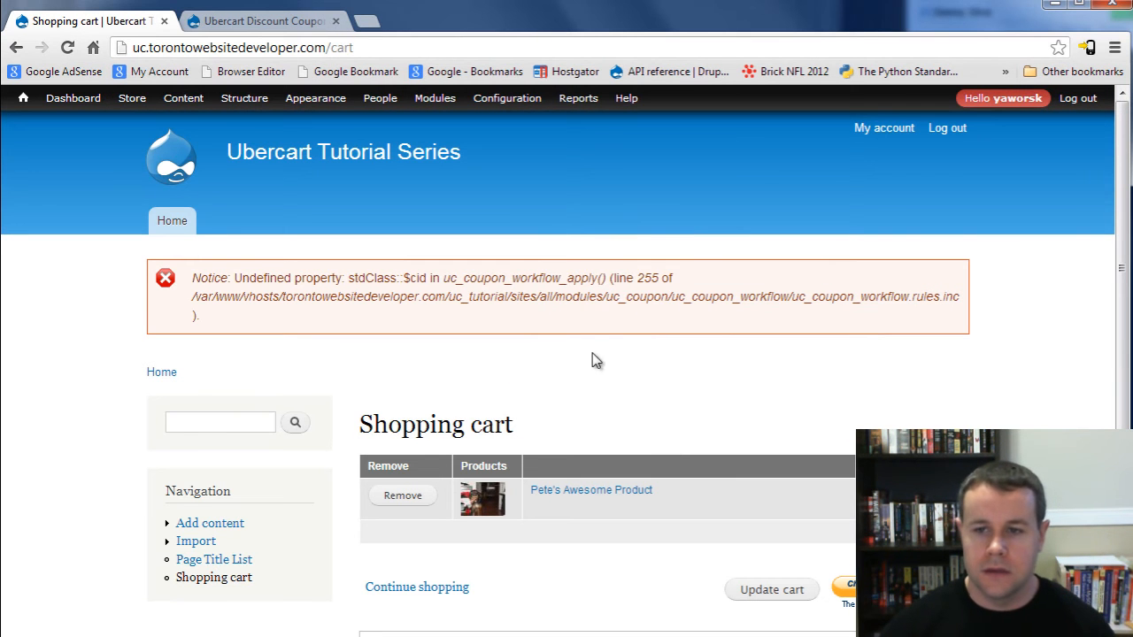
left_click_drag(542, 278, 695, 283)
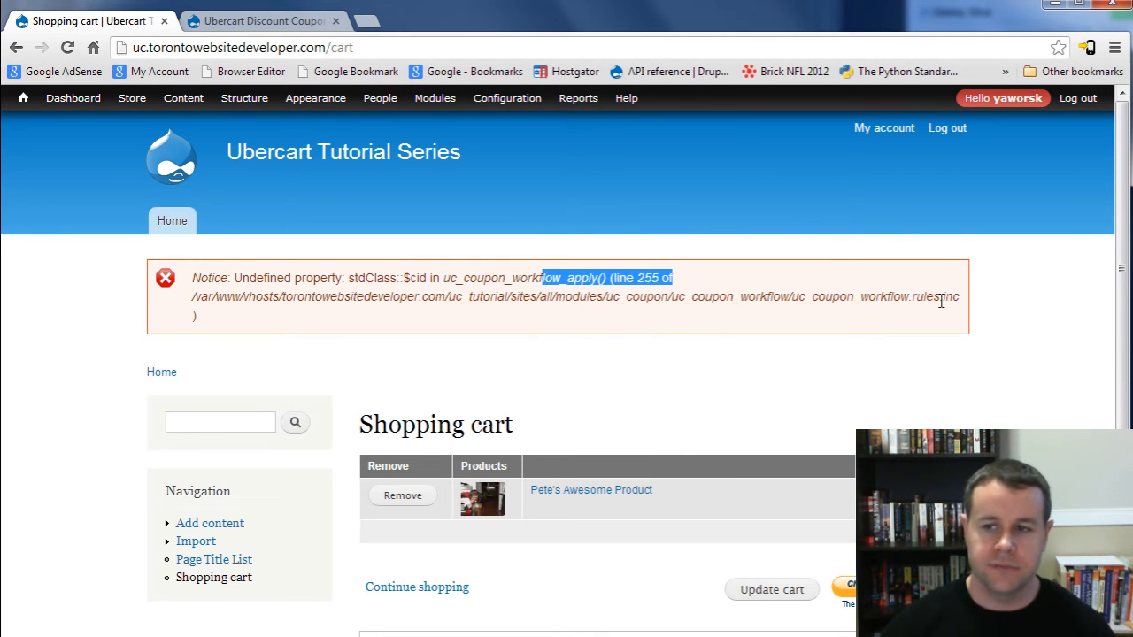
left_click(776, 348)
Apply the coupon code 50off to the order in the shopping cart and check the discounted cart
scroll(572, 341, "down", 3)
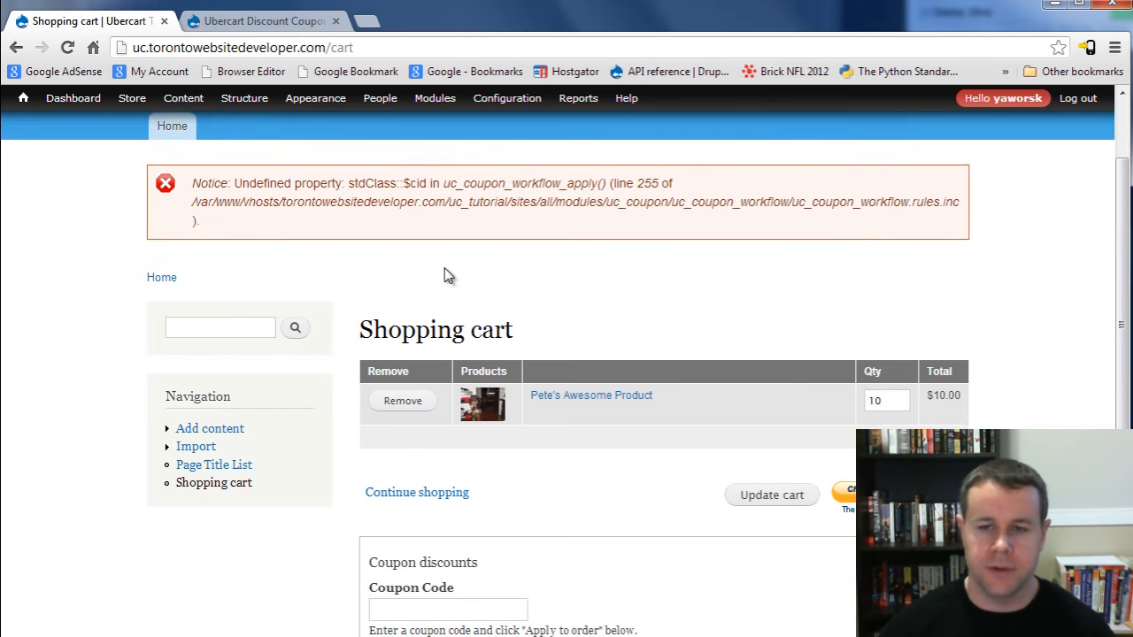
scroll(445, 274, "down", 2)
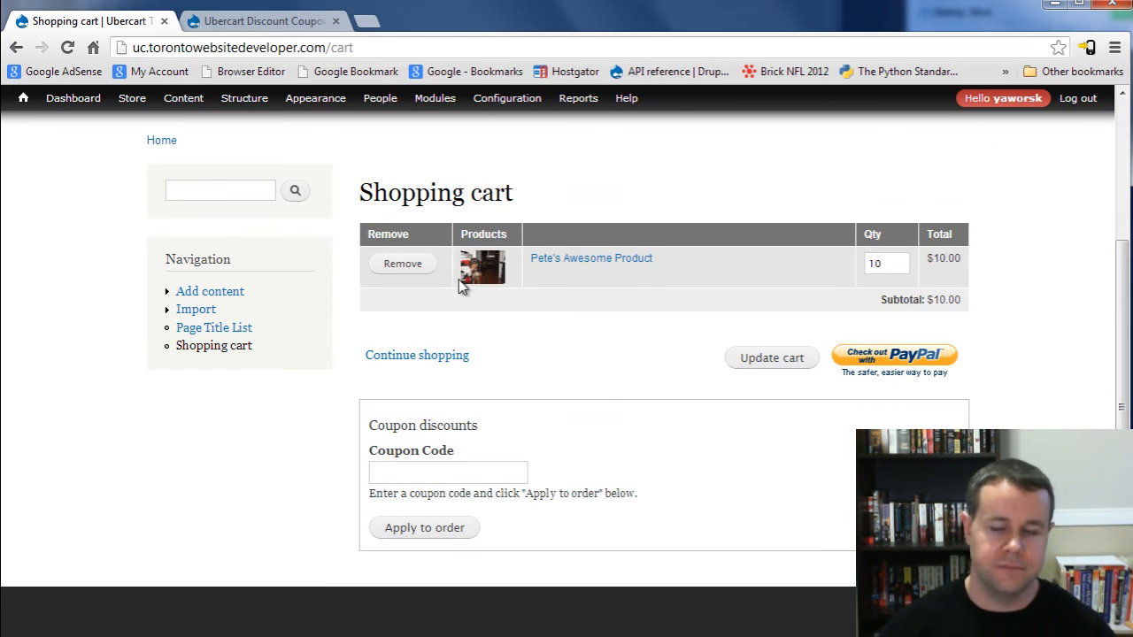
left_click(486, 470)
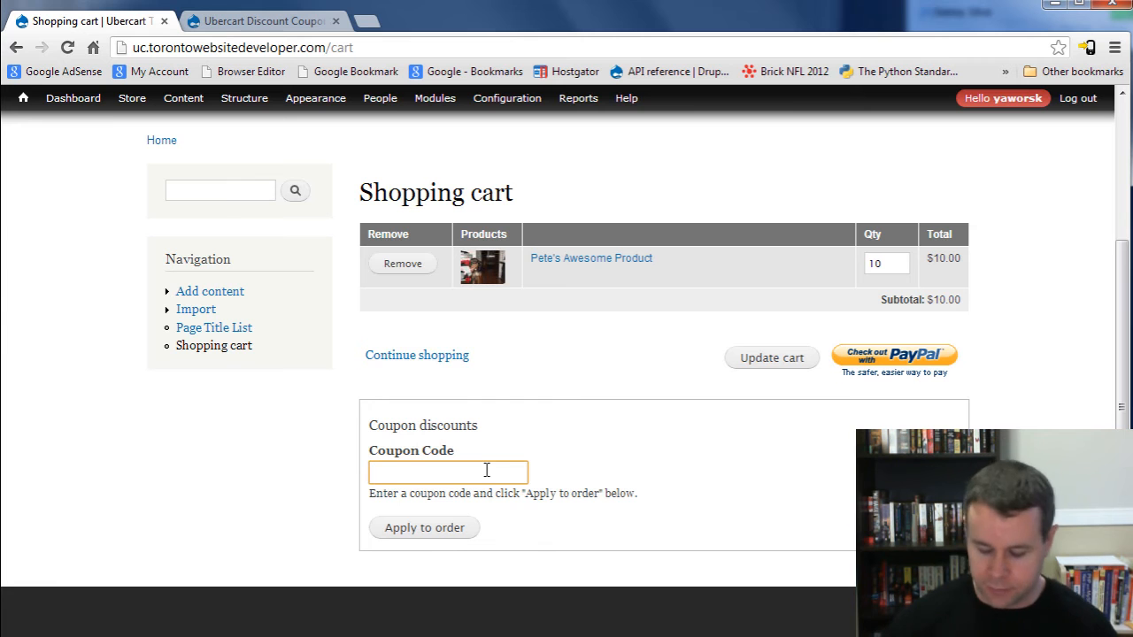
type("50")
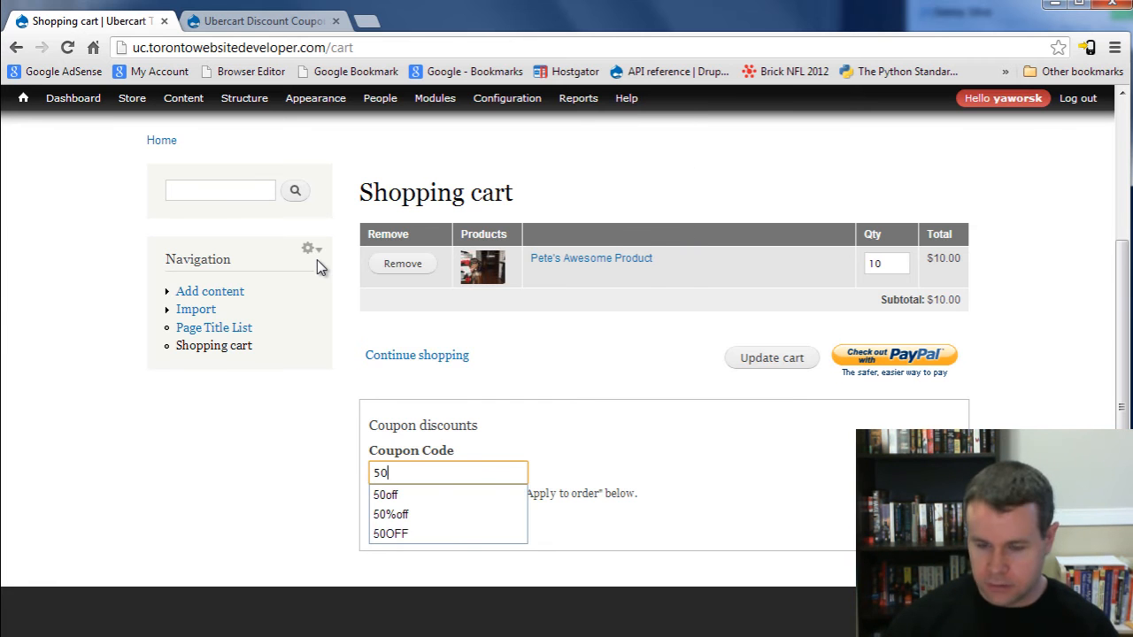
type("off")
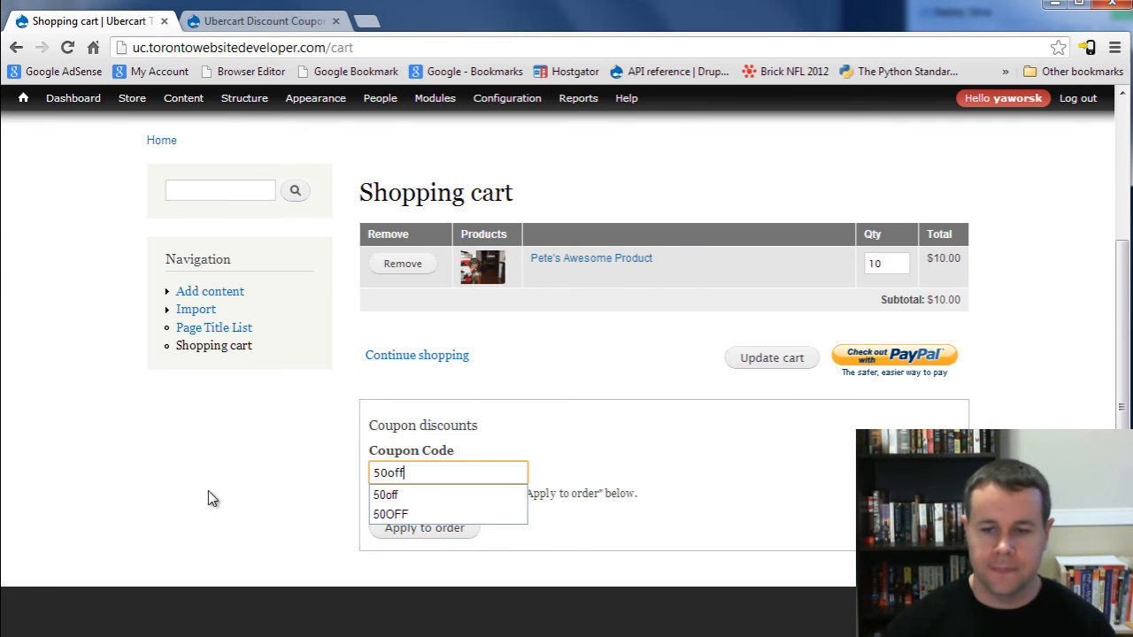
left_click(378, 532)
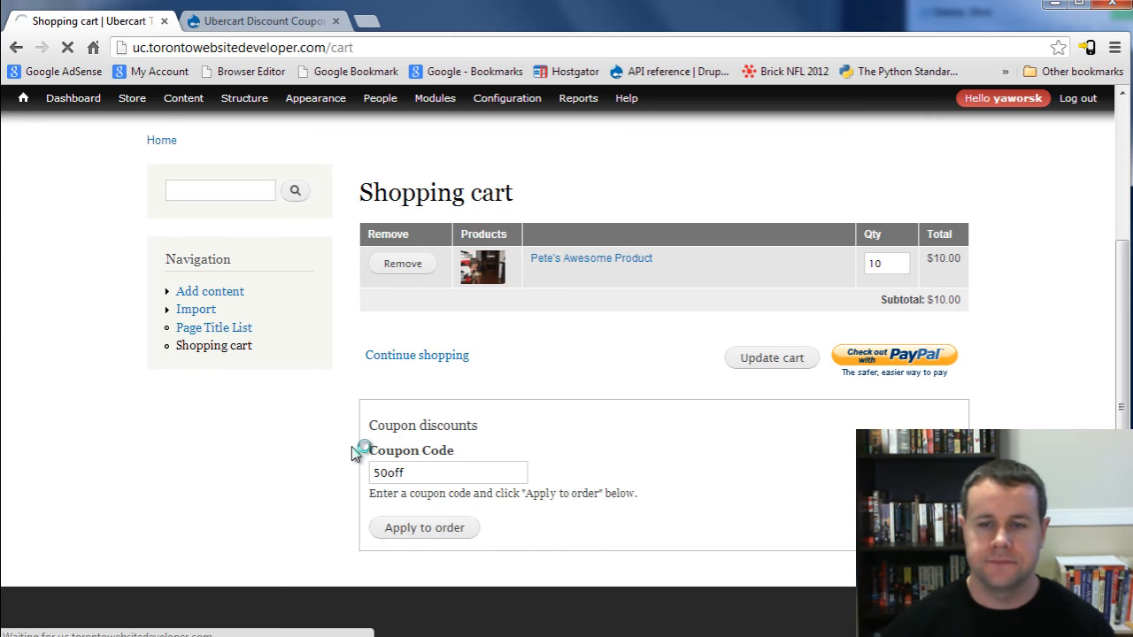
scroll(548, 437, "down", 3)
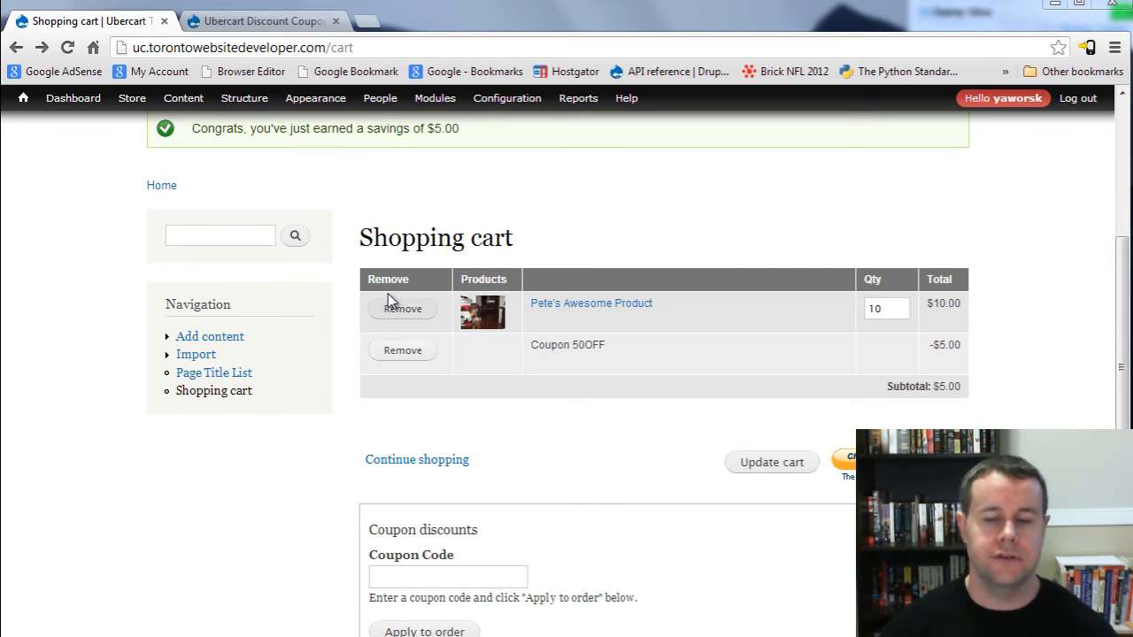
Open the product features of Pete's Awesome Product for editing, starting from the store's home page
mouse_move(177, 108)
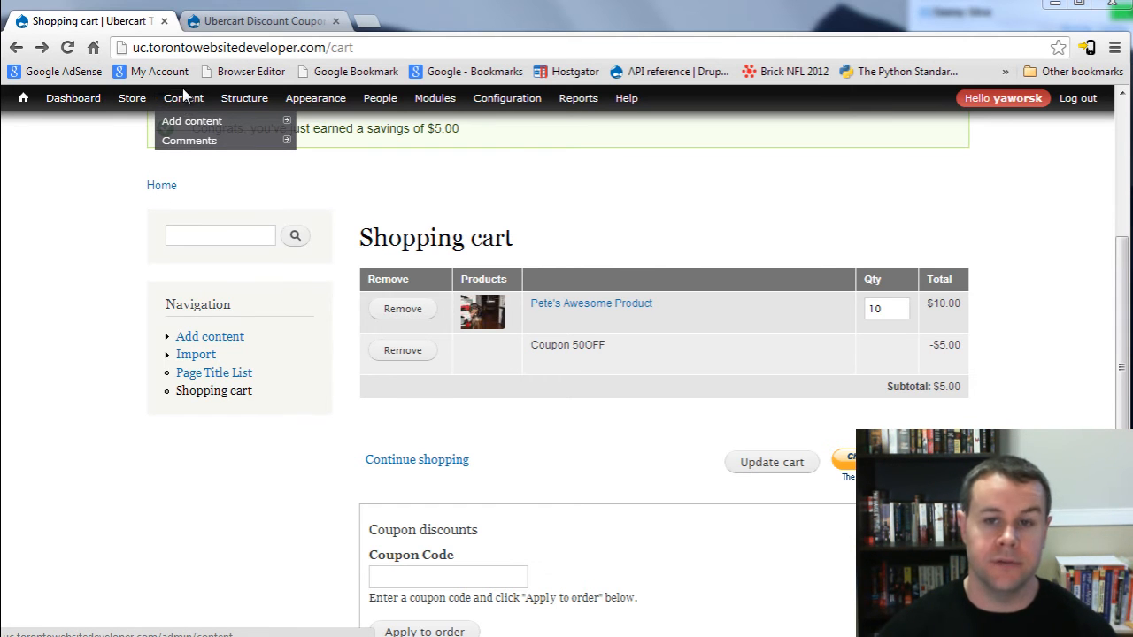
left_click(172, 189)
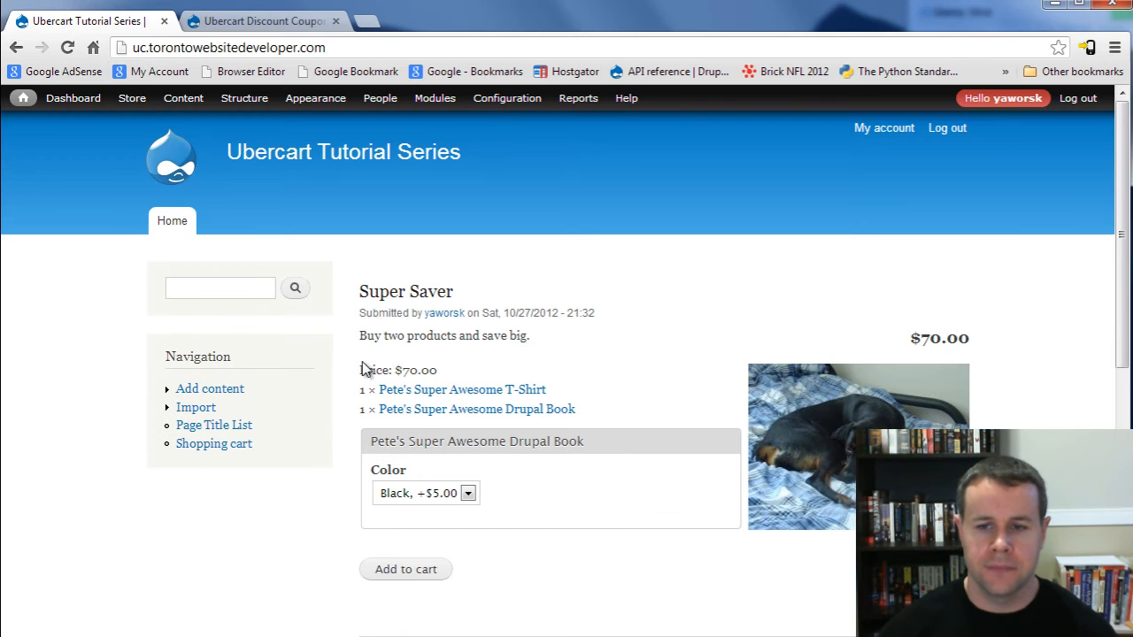
scroll(511, 440, "down", 3)
left_click(488, 405)
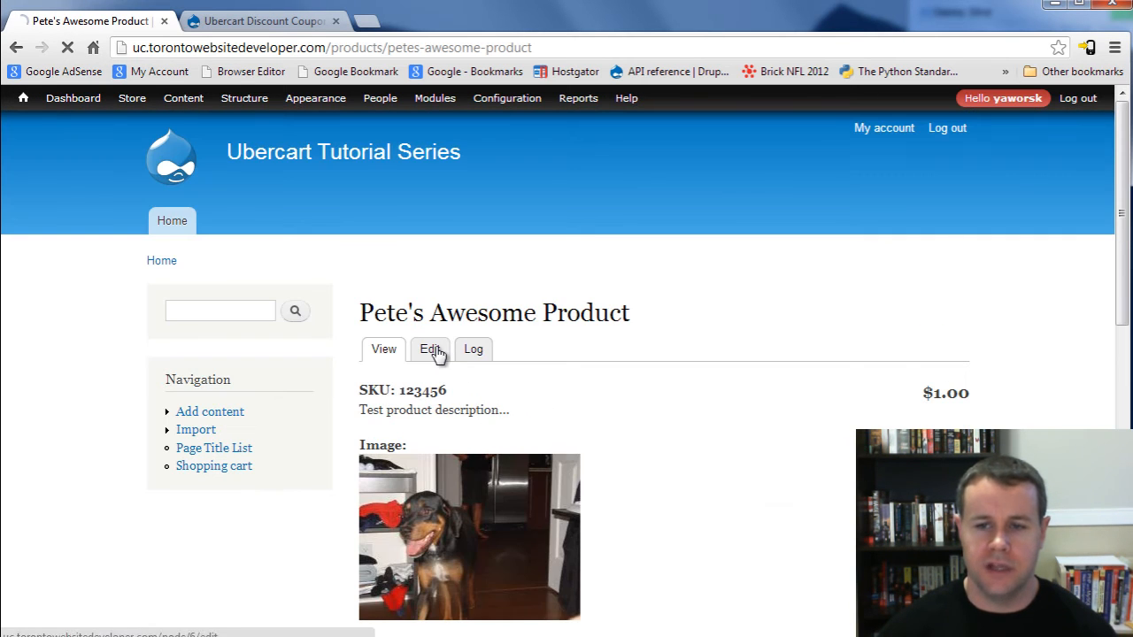
left_click(435, 352)
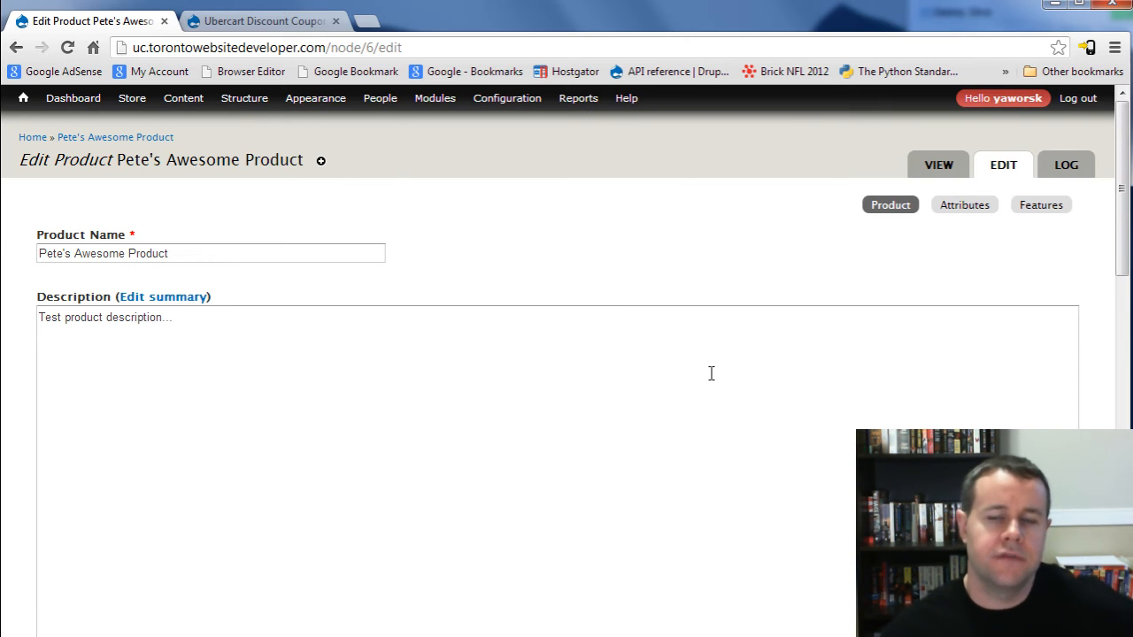
left_click(1057, 208)
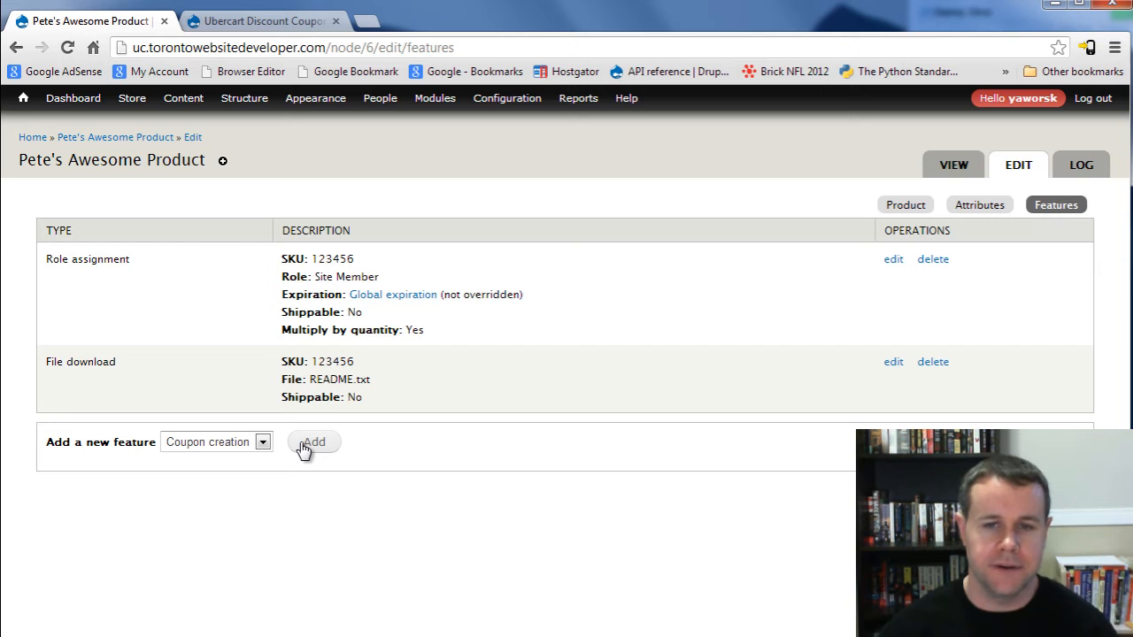
Try to add a Coupon creation feature to the product, and open the form for creating an inactive base coupon
mouse_move(142, 105)
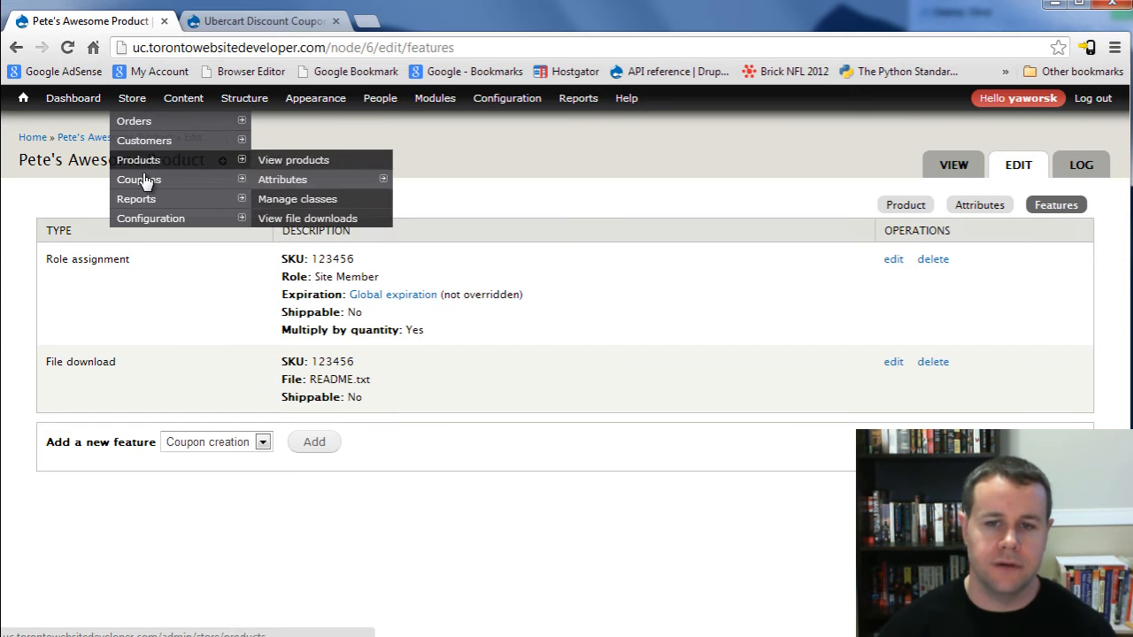
mouse_move(145, 184)
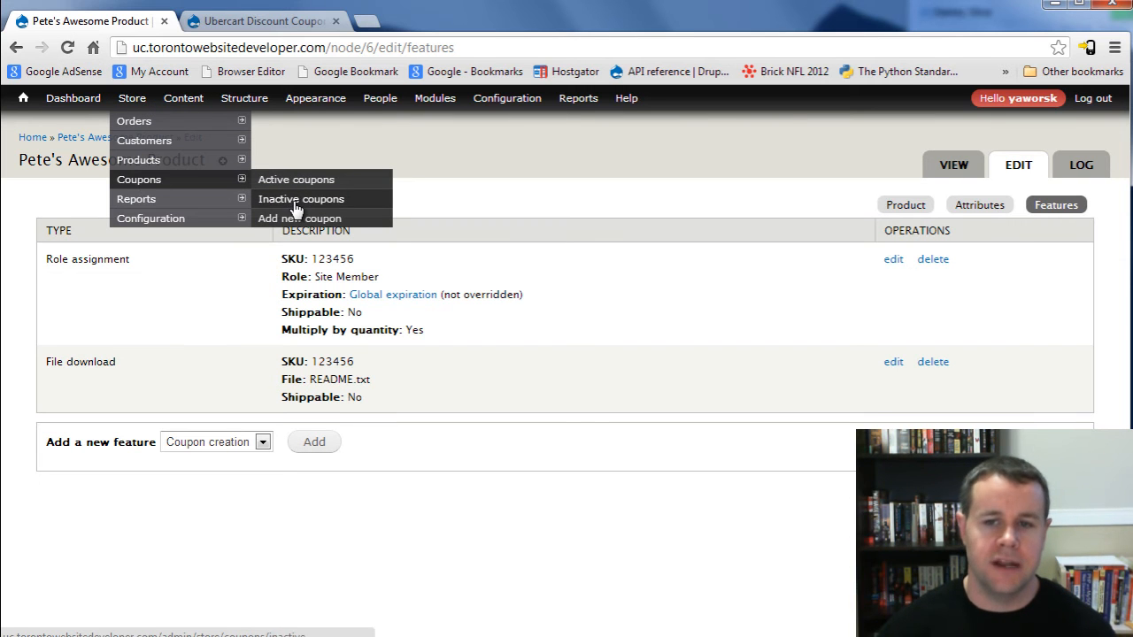
left_click(303, 448)
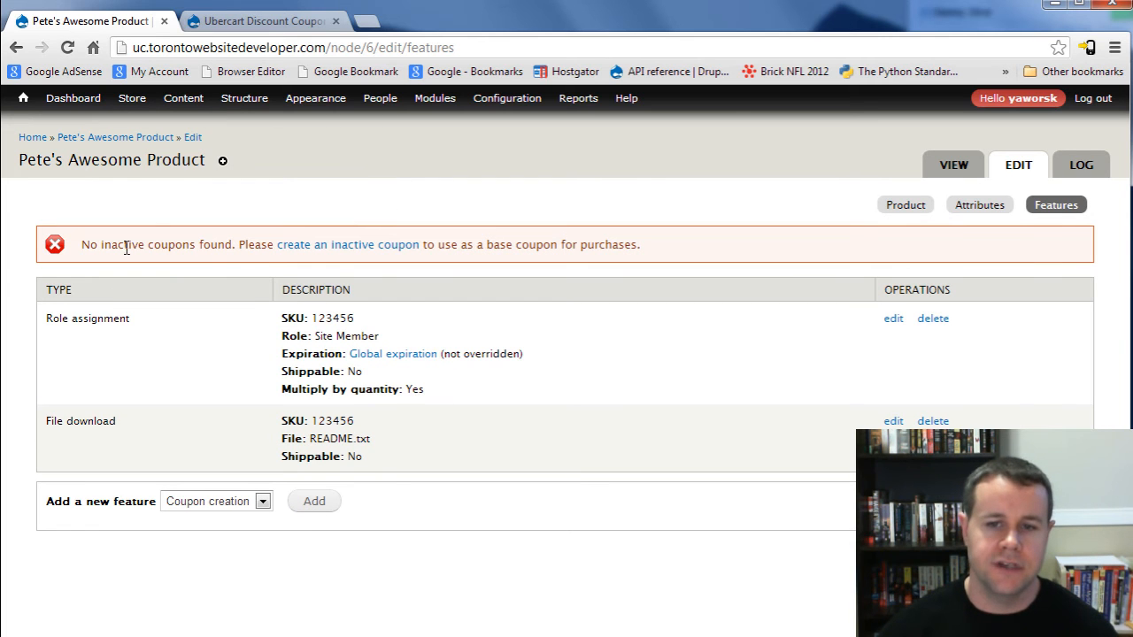
left_click(372, 252)
Set the new coupon's name and code to 15dollarsoff and its discount to $15, leaving it inactive
left_click(100, 229)
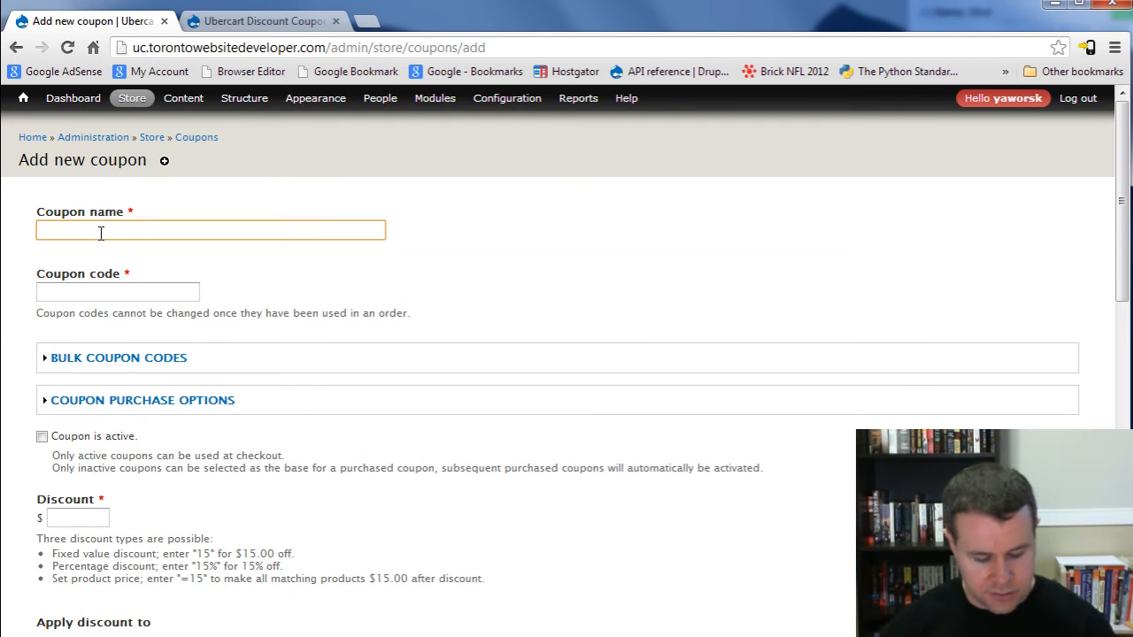
type("15dollarsoff")
key("Tab")
type("15ddllars1")
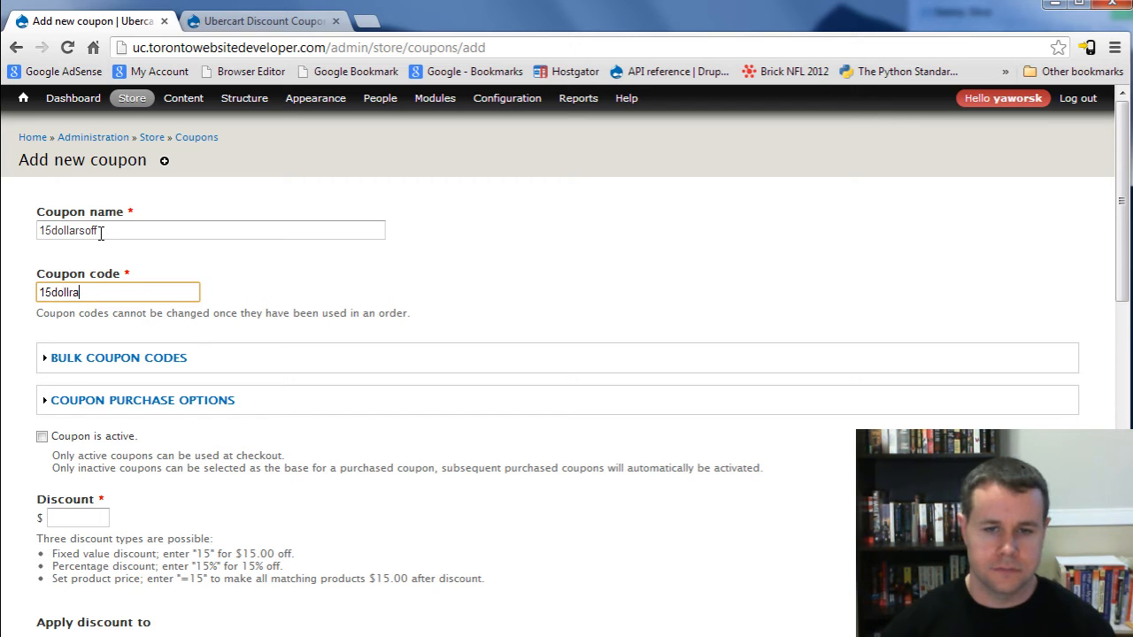
key("BackSpace")
type("off")
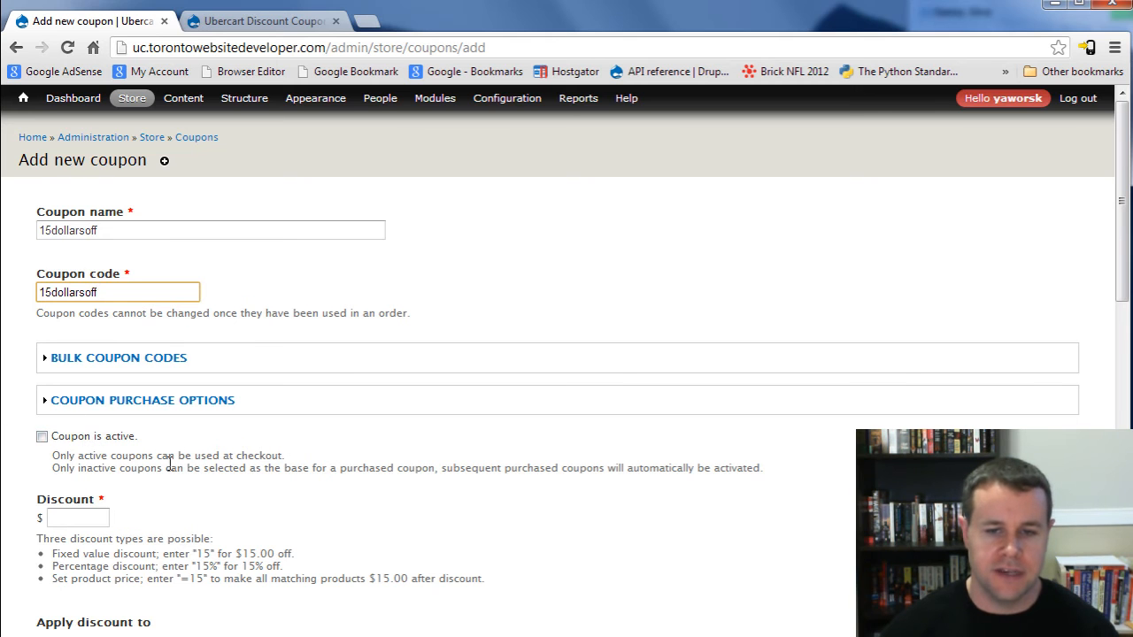
left_click(62, 519)
type("15")
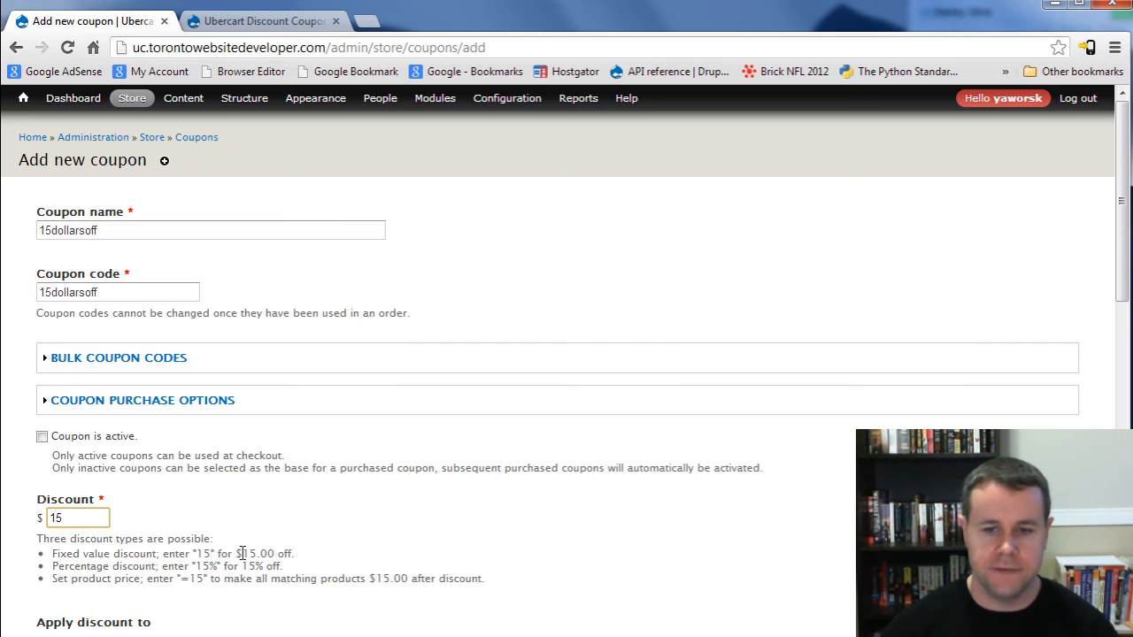
Examine the new coupon's purchase options, date restrictions and maximum redemption settings
left_click(115, 404)
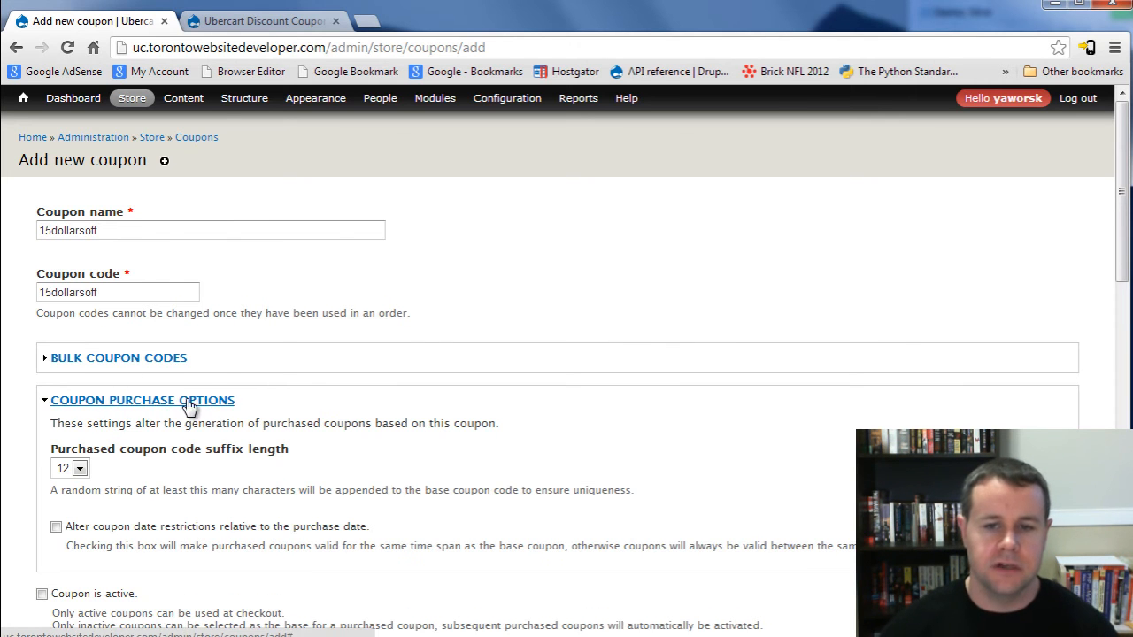
scroll(324, 383, "down", 1)
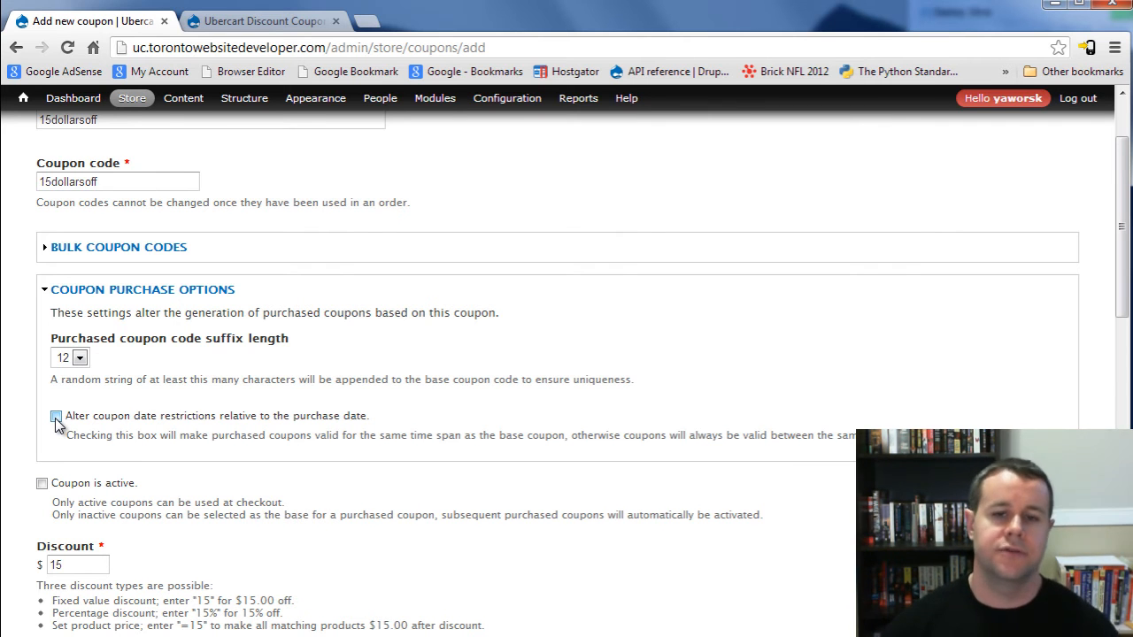
left_click(115, 291)
scroll(221, 416, "down", 5)
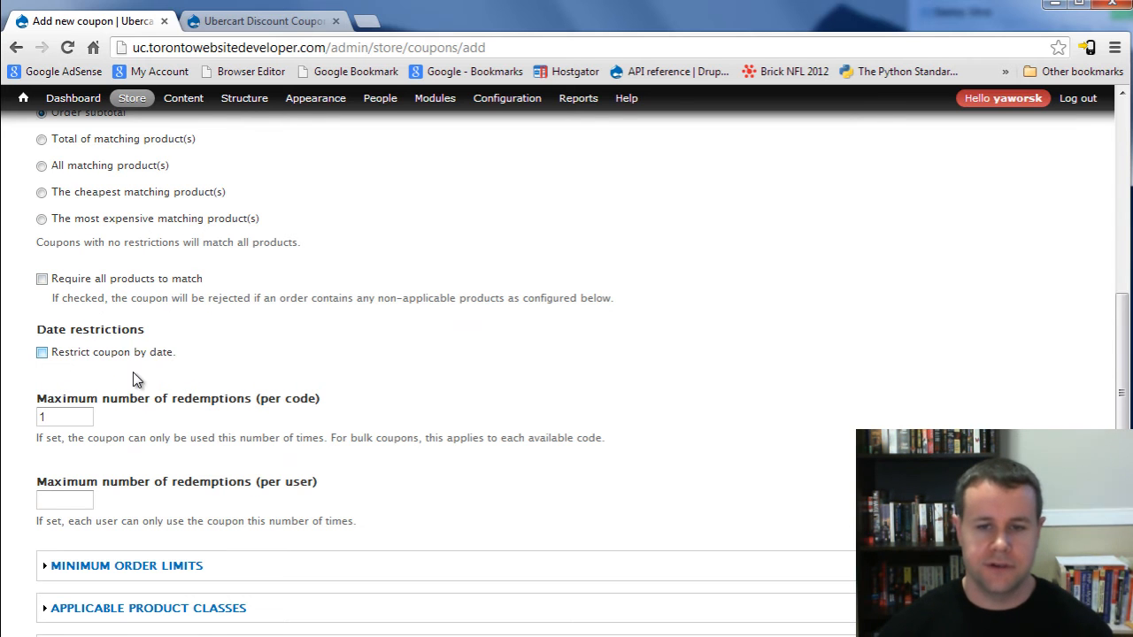
scroll(73, 373, "down", 1)
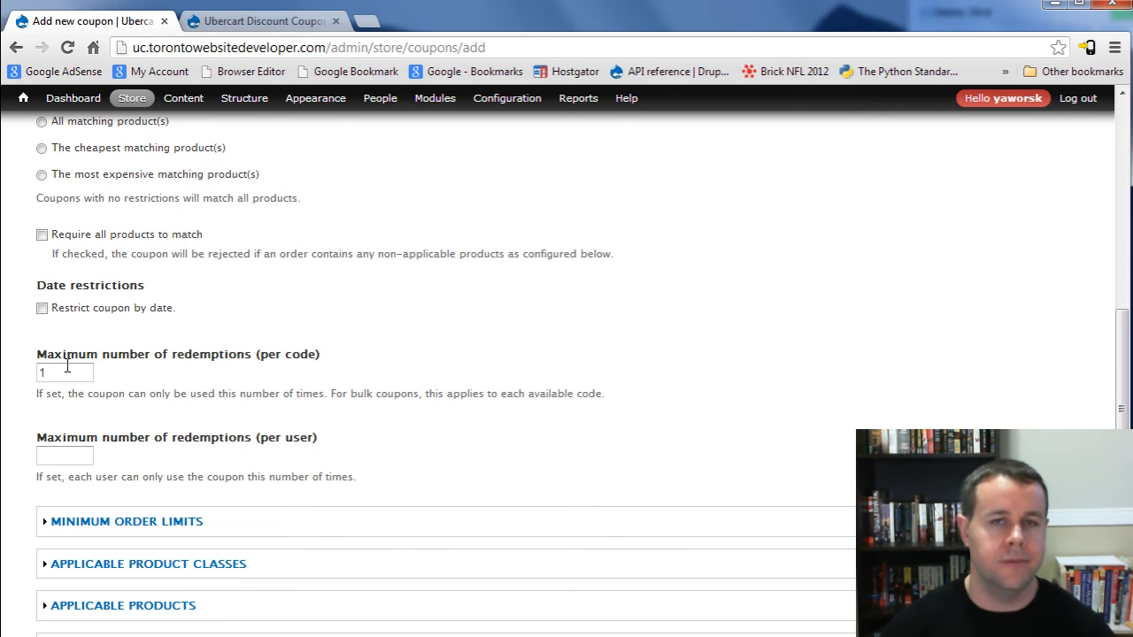
scroll(346, 323, "down", 5)
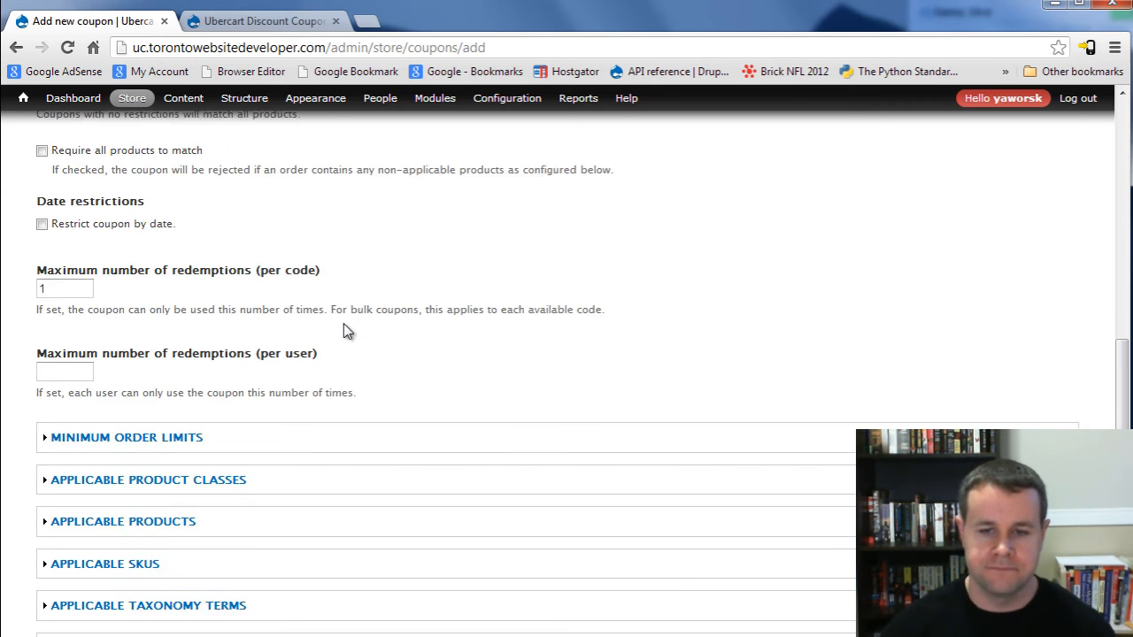
Save the inactive 15dollarsoff coupon and return to the product features of Pete's Awesome Product
scroll(207, 337, "down", 2)
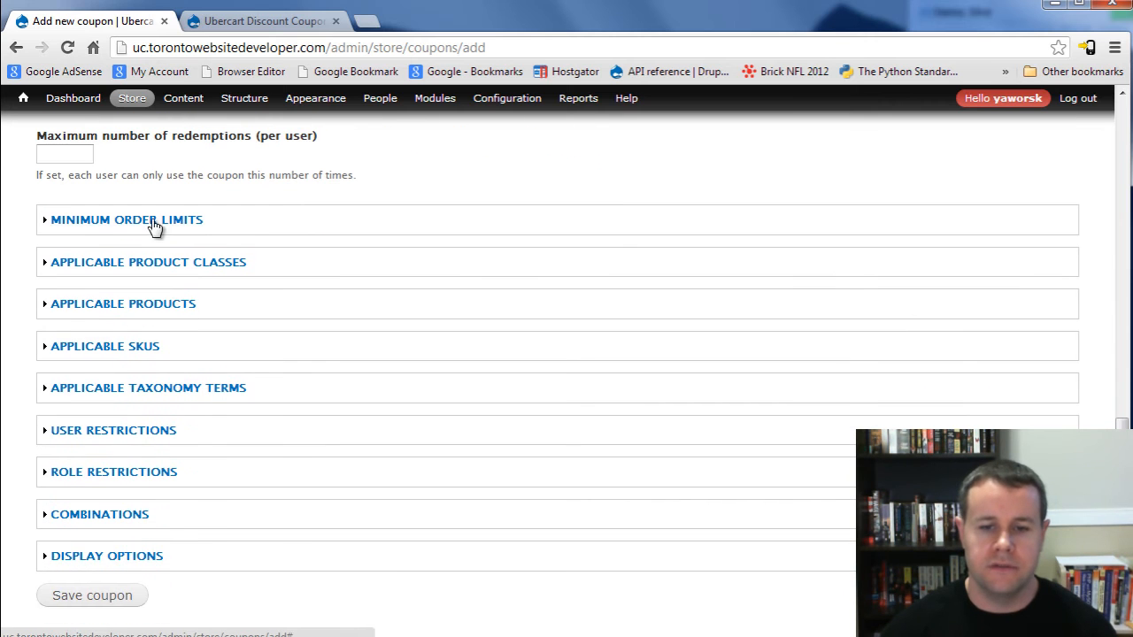
left_click(112, 596)
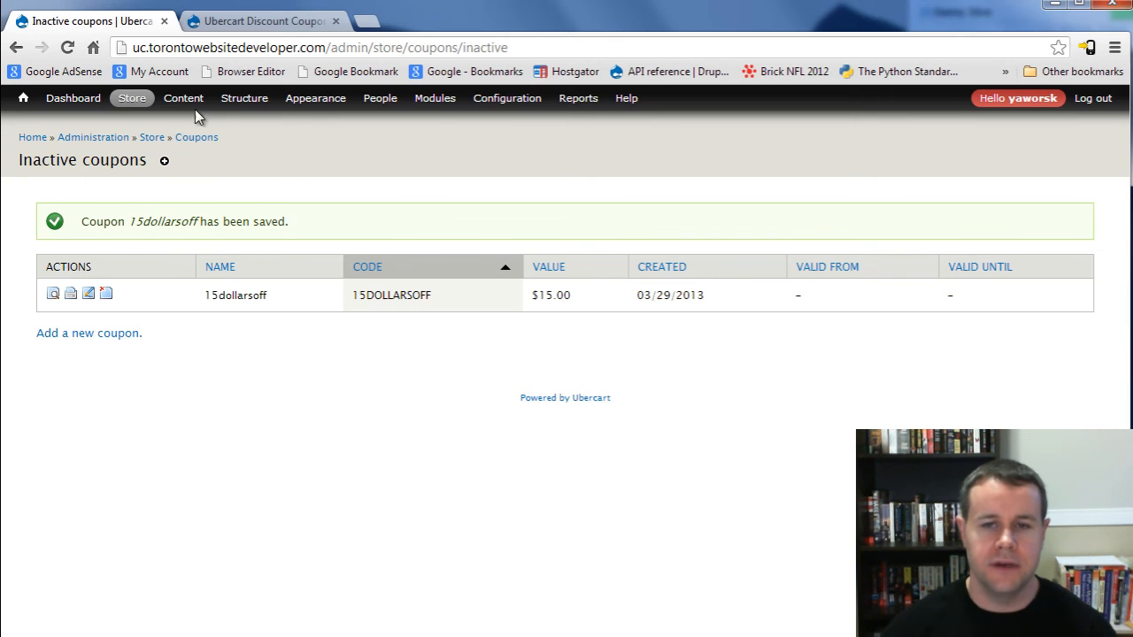
right_click(17, 47)
left_click(42, 108)
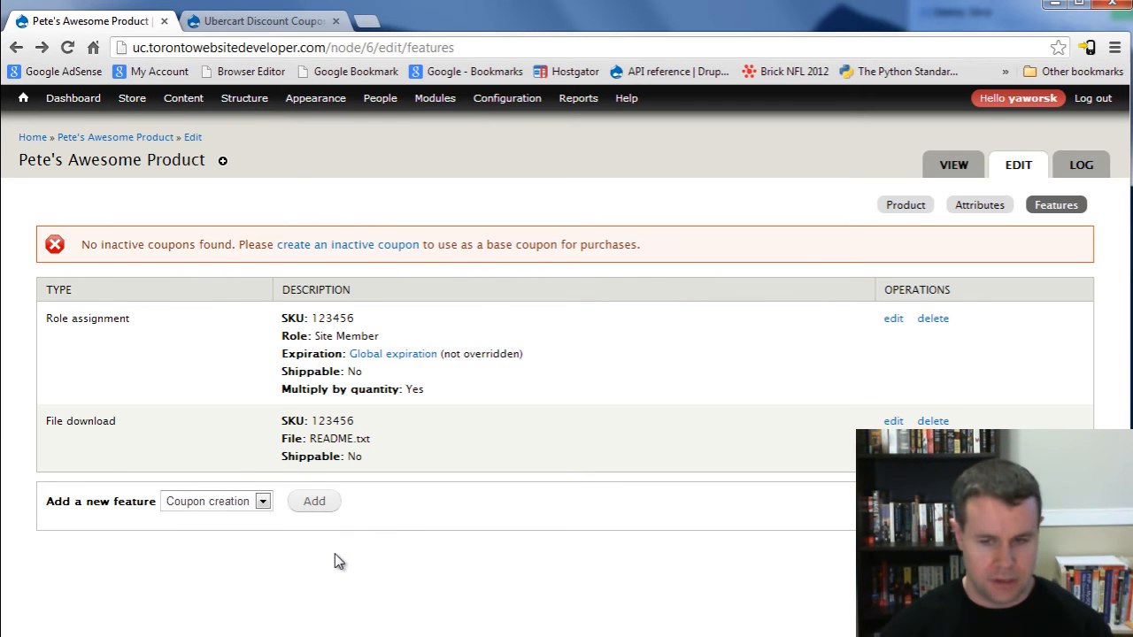
Add a Coupon creation feature to the product for Any model/SKU, using 15dollarsoff as the base coupon
left_click(315, 502)
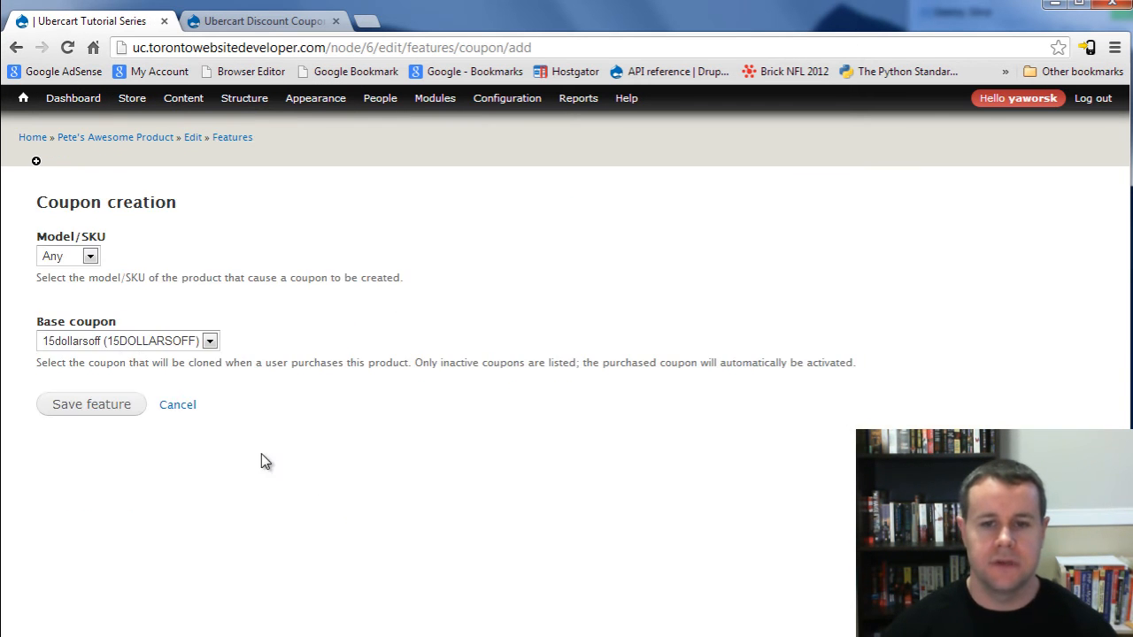
left_click(90, 256)
left_click(84, 275)
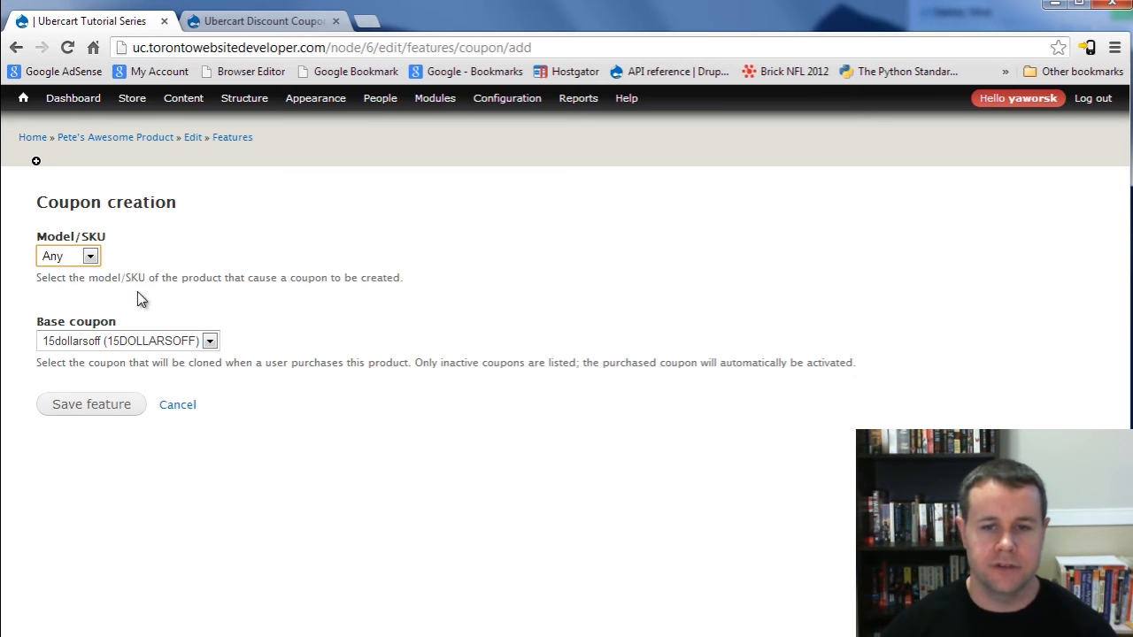
left_click(182, 345)
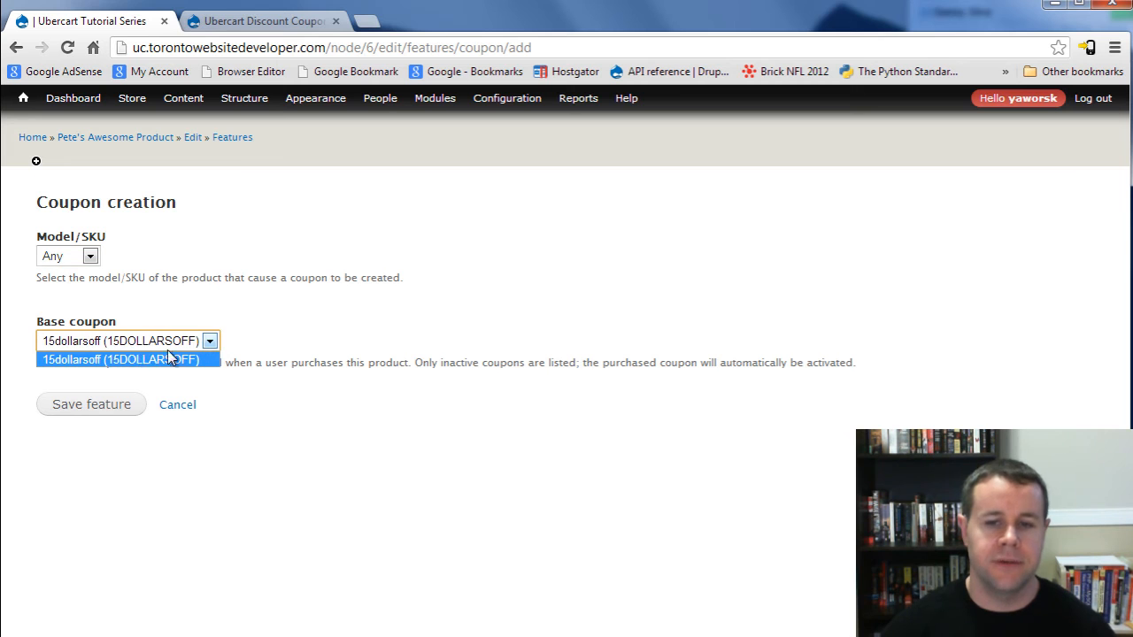
left_click(188, 344)
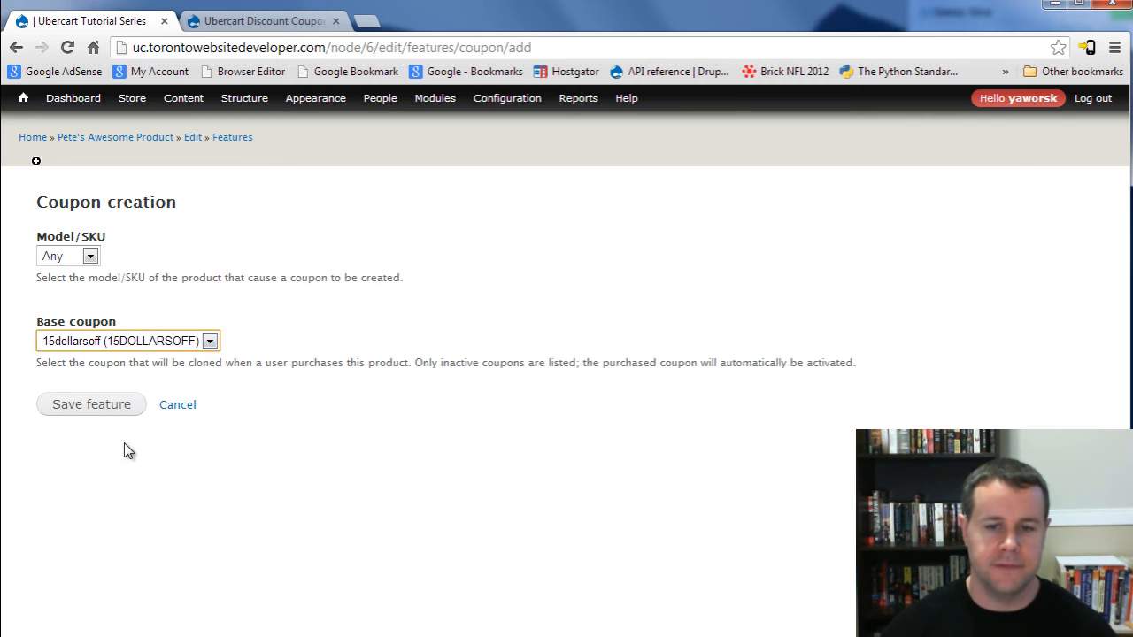
left_click(91, 407)
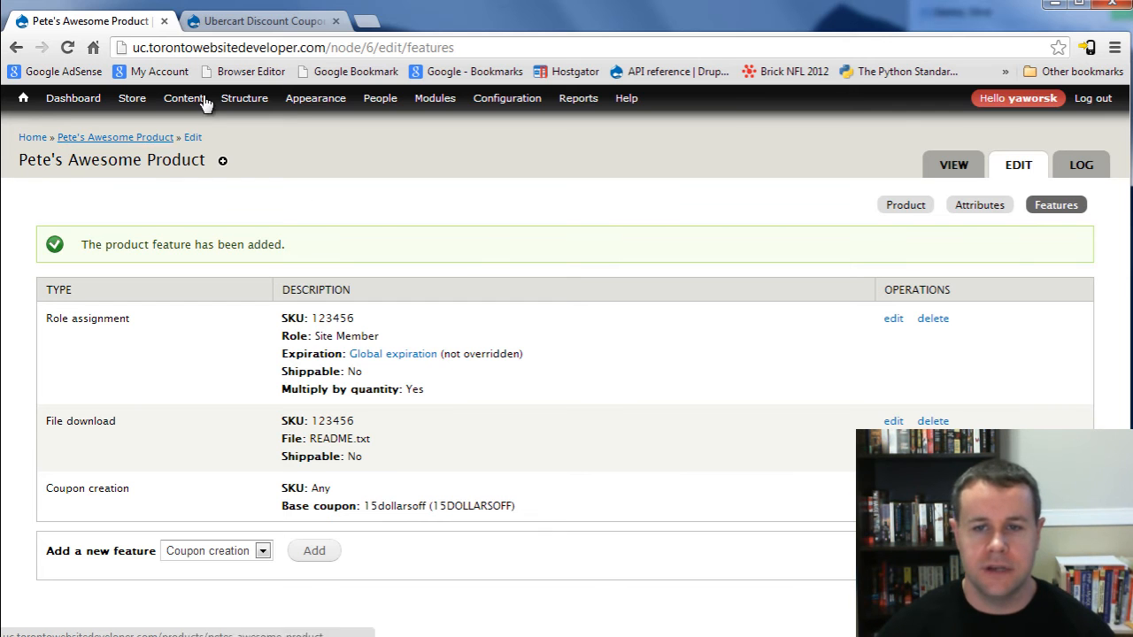
Open the store's shopping cart, check out with PayPal and submit the order
left_click_drag(340, 50, 588, 66)
type("cart")
key("Return")
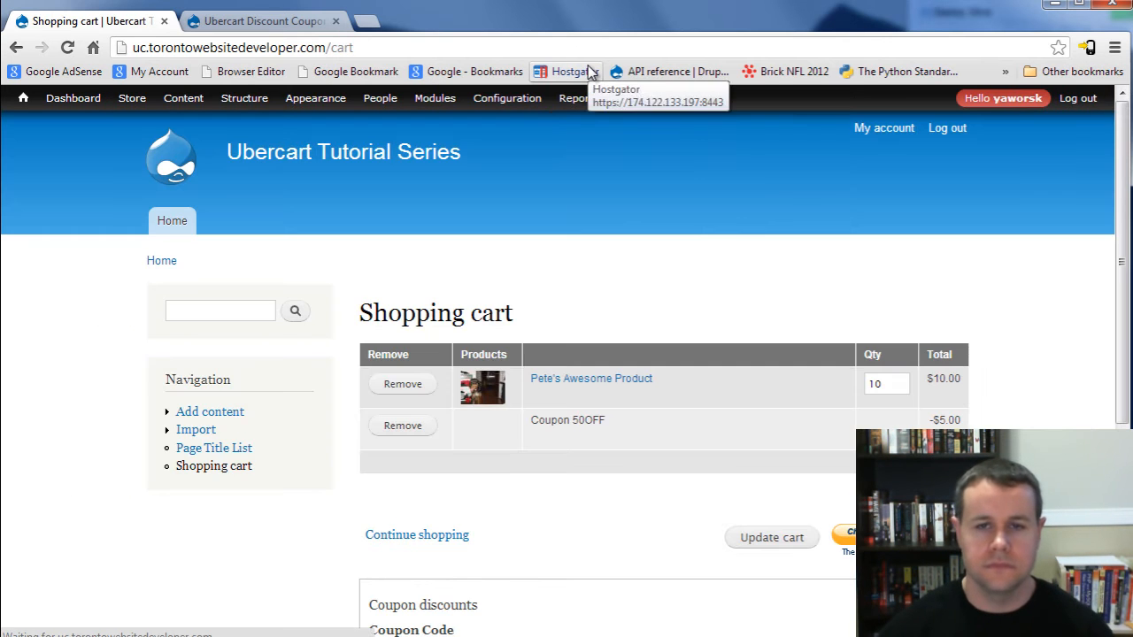
left_click(913, 538)
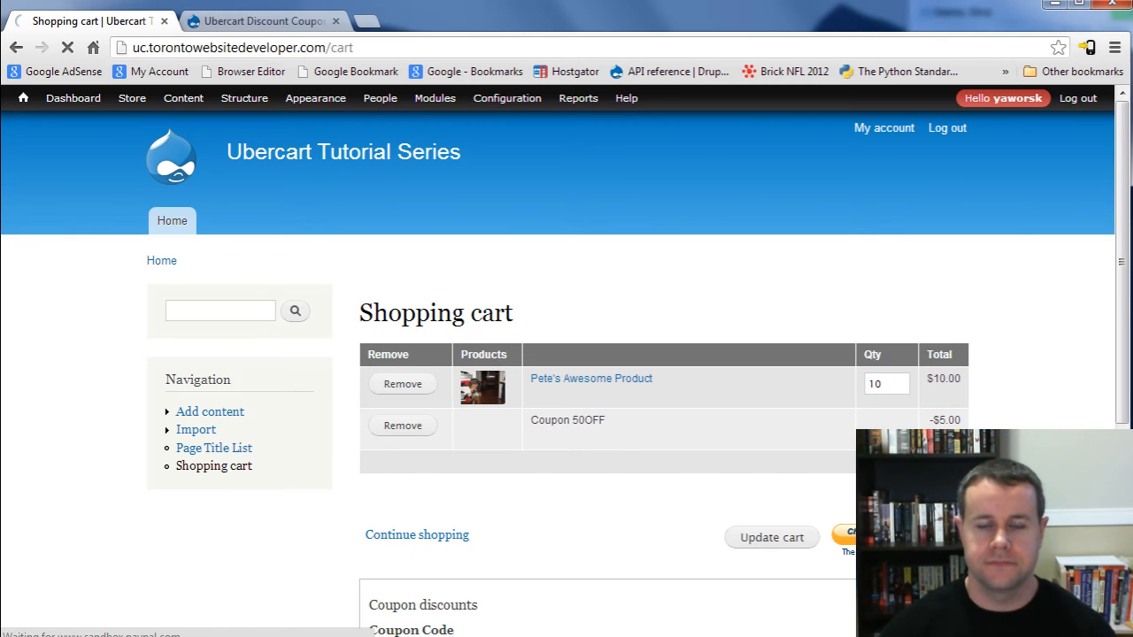
left_click(434, 575)
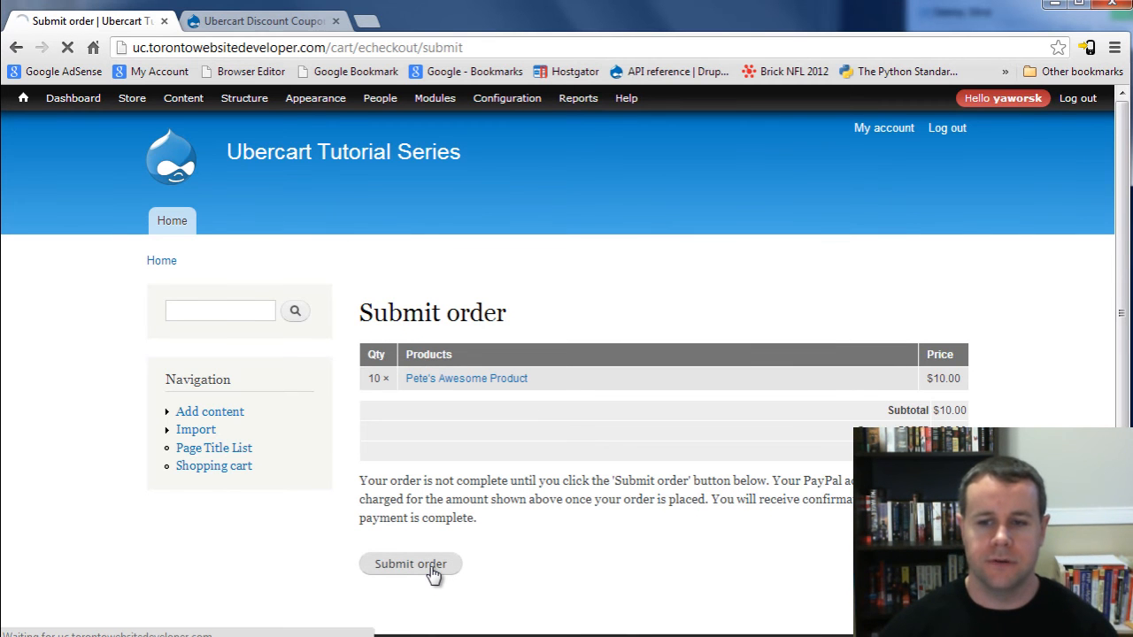
Open the newest order in the store's order list and update its order status to Completed
mouse_move(132, 98)
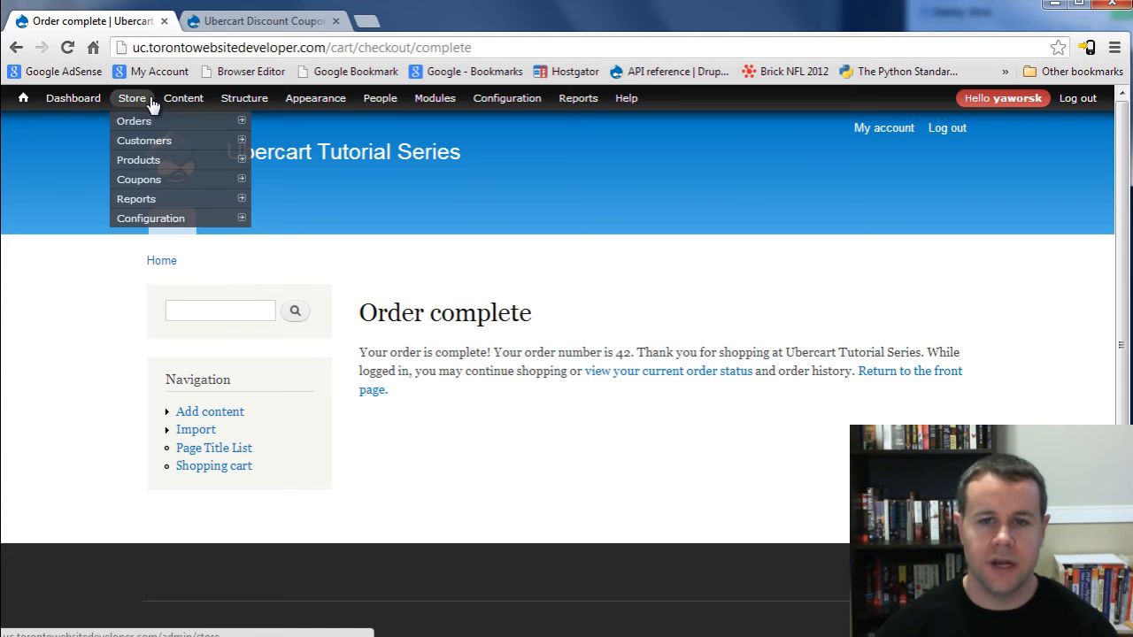
left_click(144, 122)
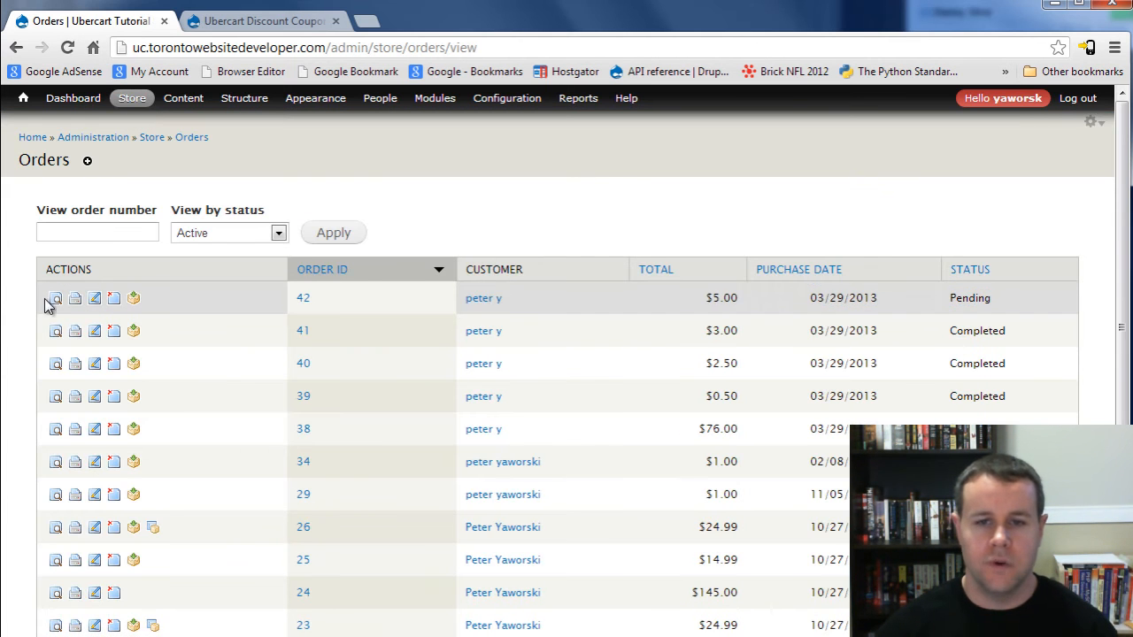
left_click(55, 301)
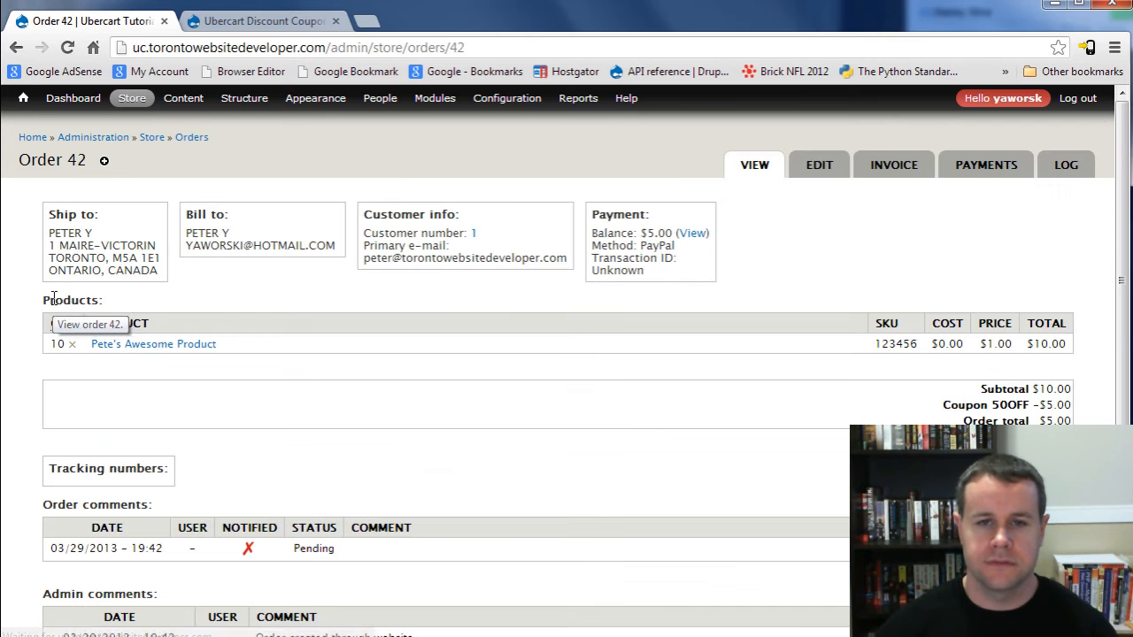
scroll(292, 476, "down", 2)
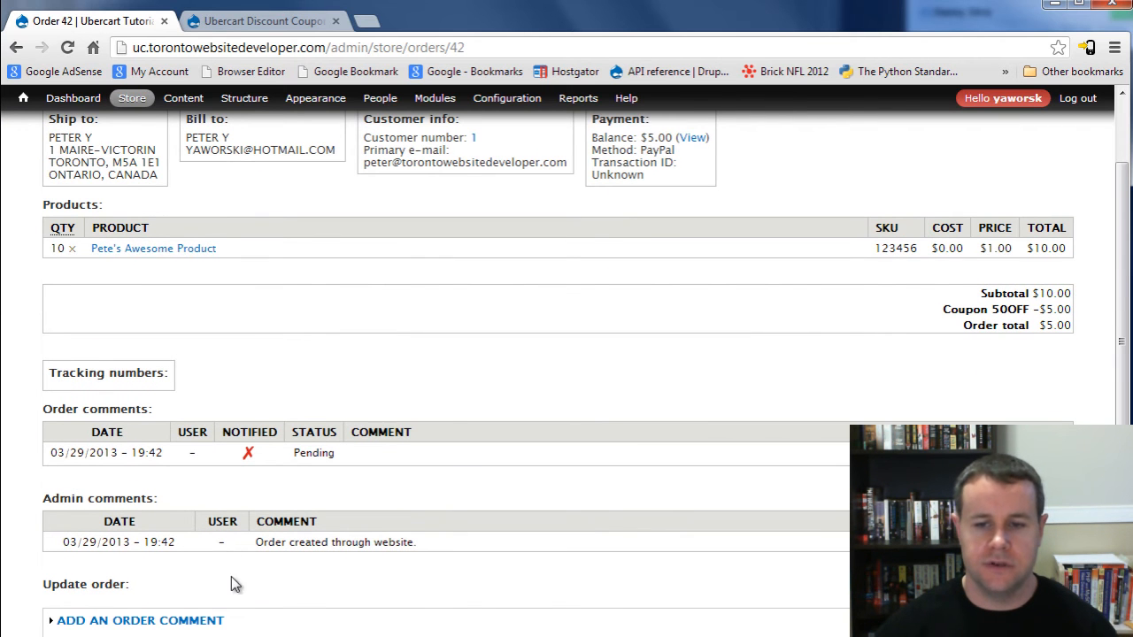
scroll(305, 567, "down", 2)
scroll(304, 564, "down", 1)
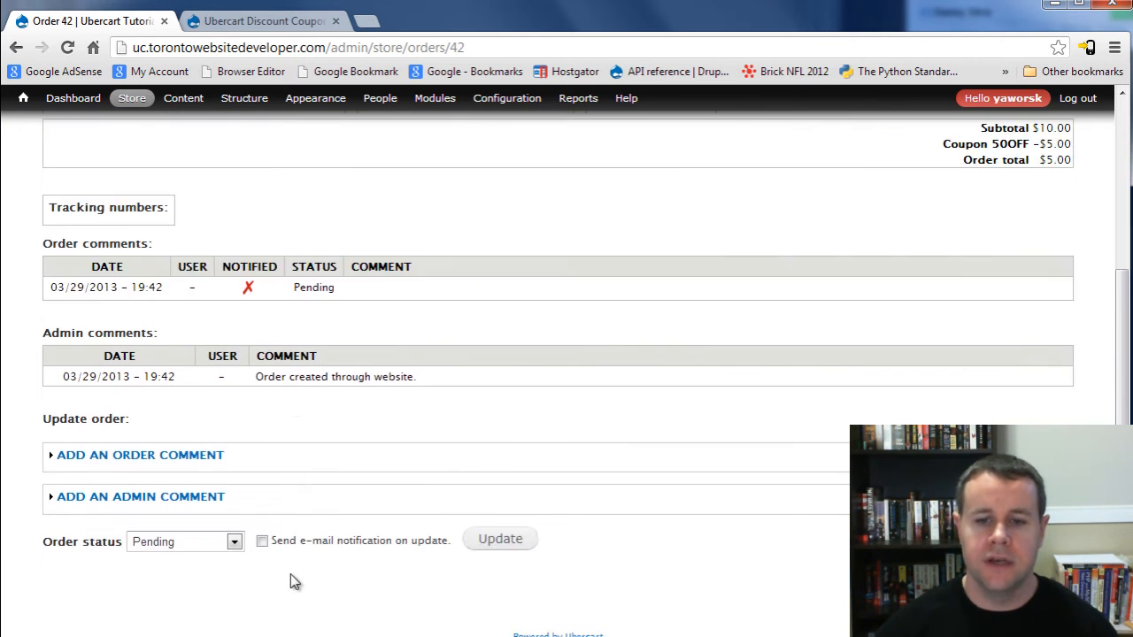
left_click(232, 541)
left_click(177, 629)
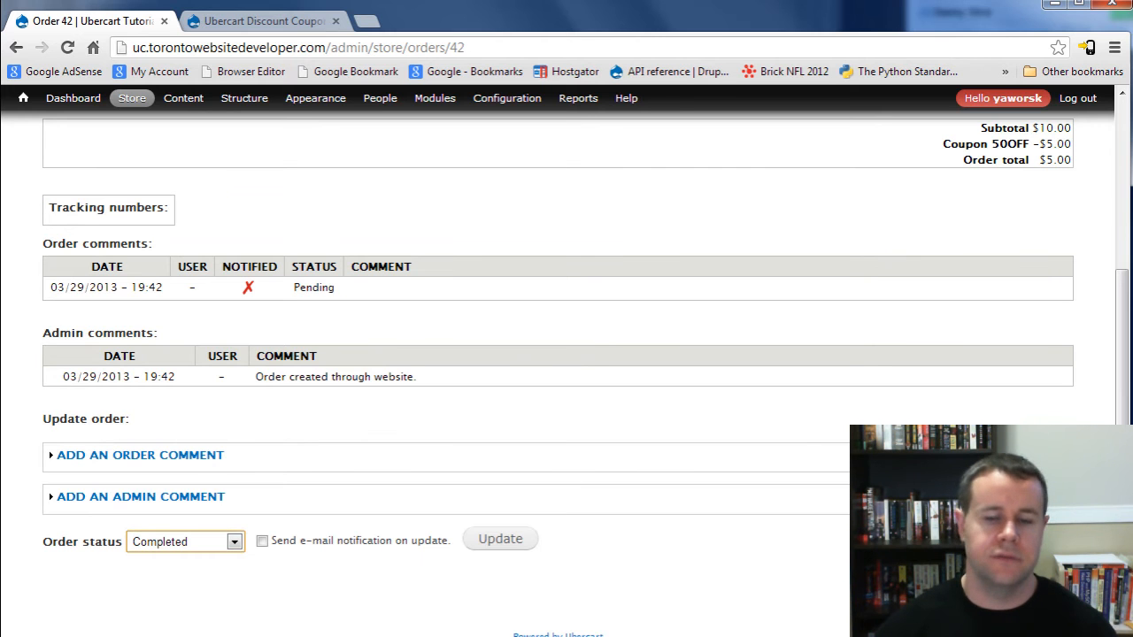
left_click(500, 540)
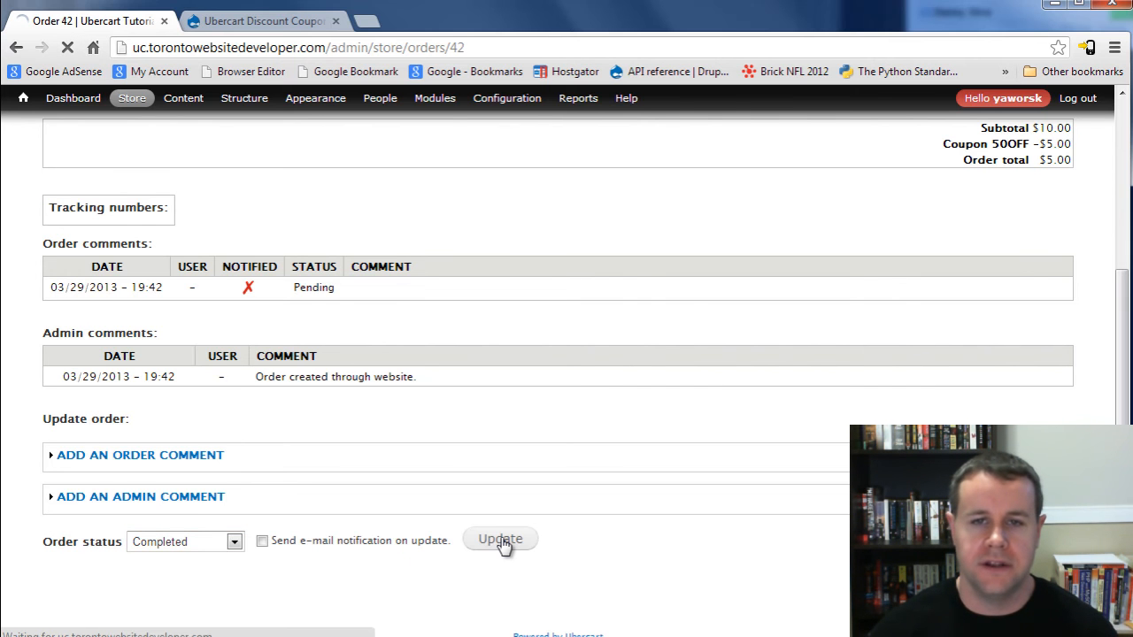
Examine the generated coupon code in the order's admin comments, and view the coupon purchase message in the e-mail client
scroll(461, 522, "down", 4)
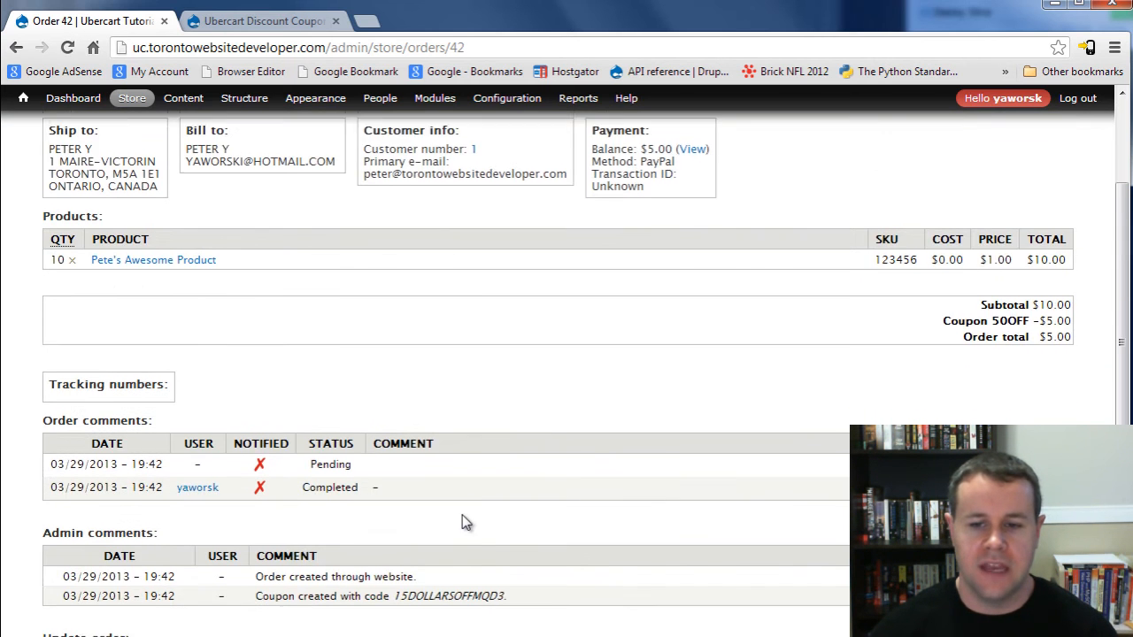
left_click_drag(265, 541, 408, 537)
left_click_drag(537, 541, 366, 543)
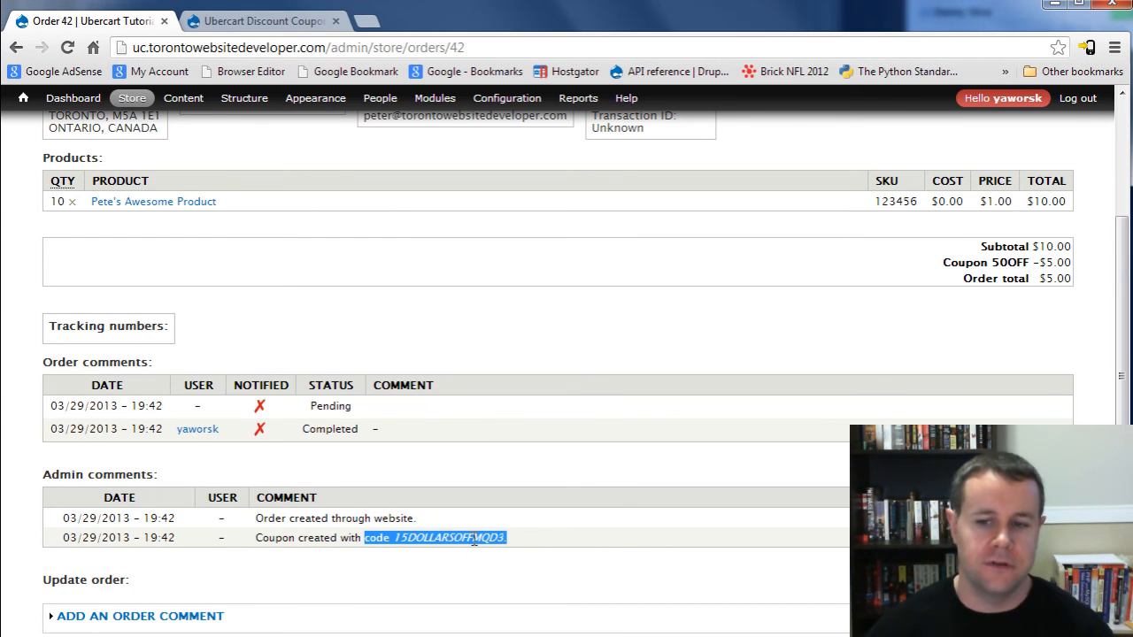
left_click(521, 547)
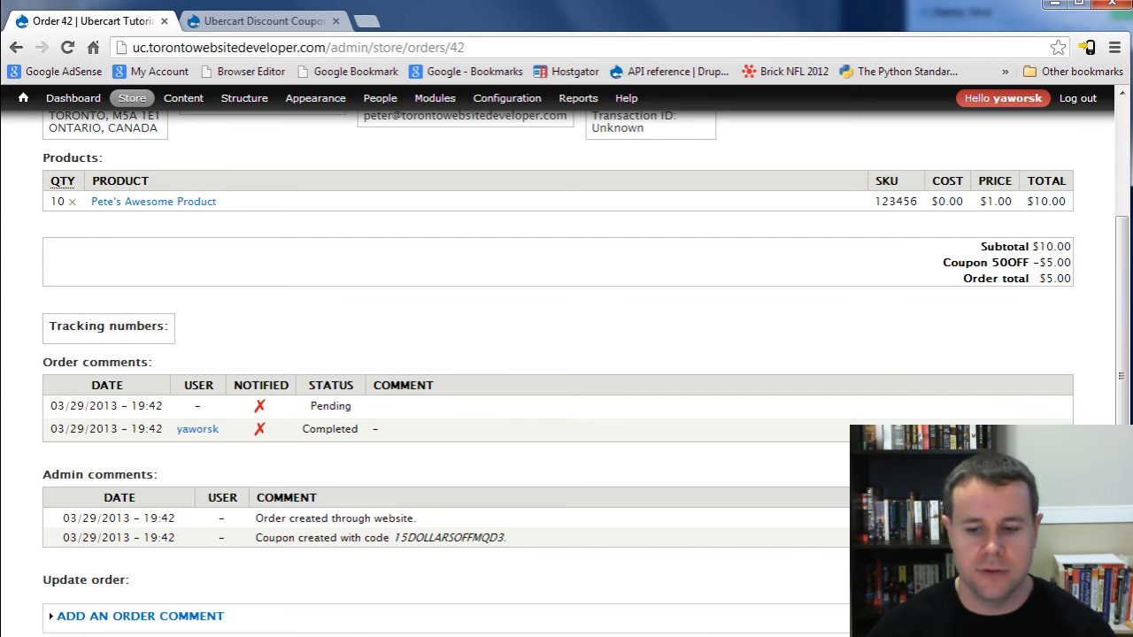
key("alt+Tab")
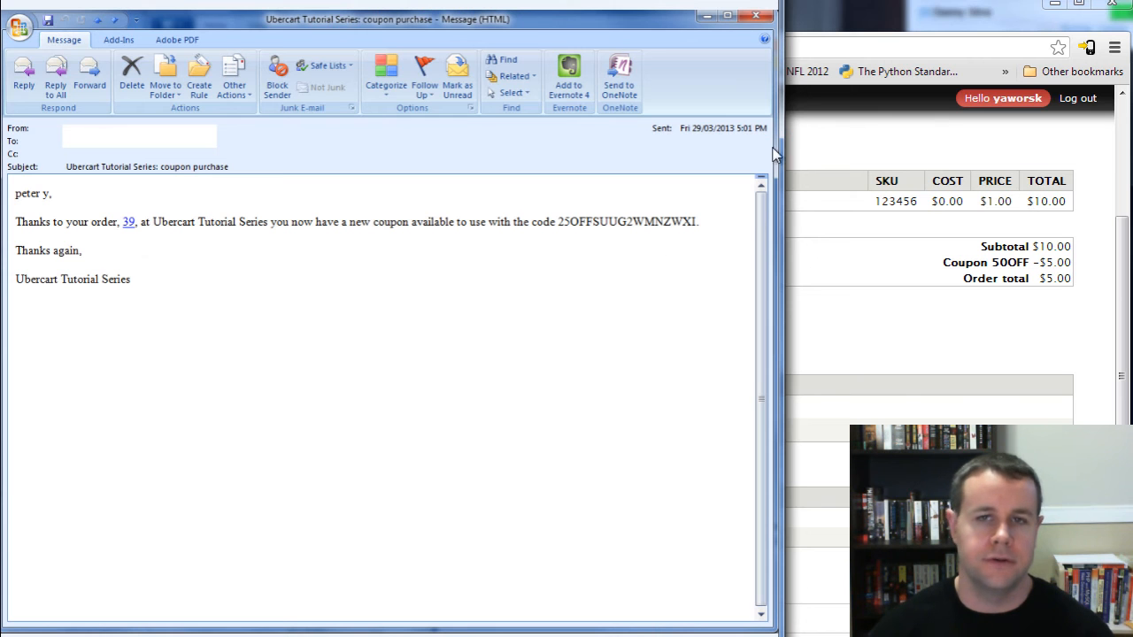
key("alt+Tab")
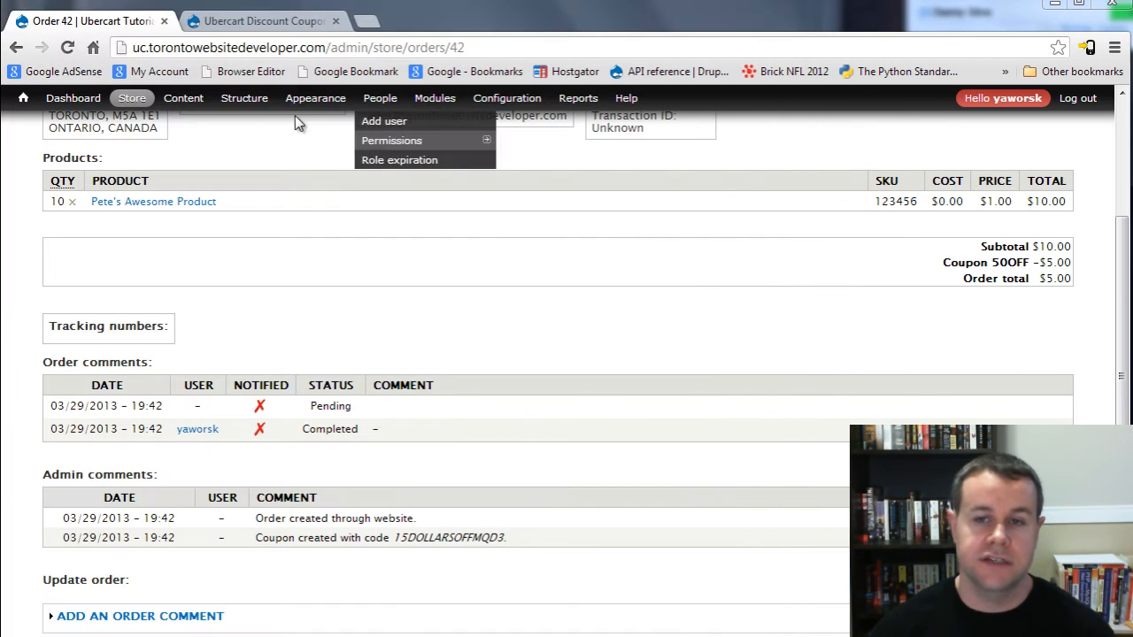
Open the e-mail action of the workflow rule "Notify customer when a single coupon is purchased." for editing
mouse_move(506, 97)
mouse_move(581, 319)
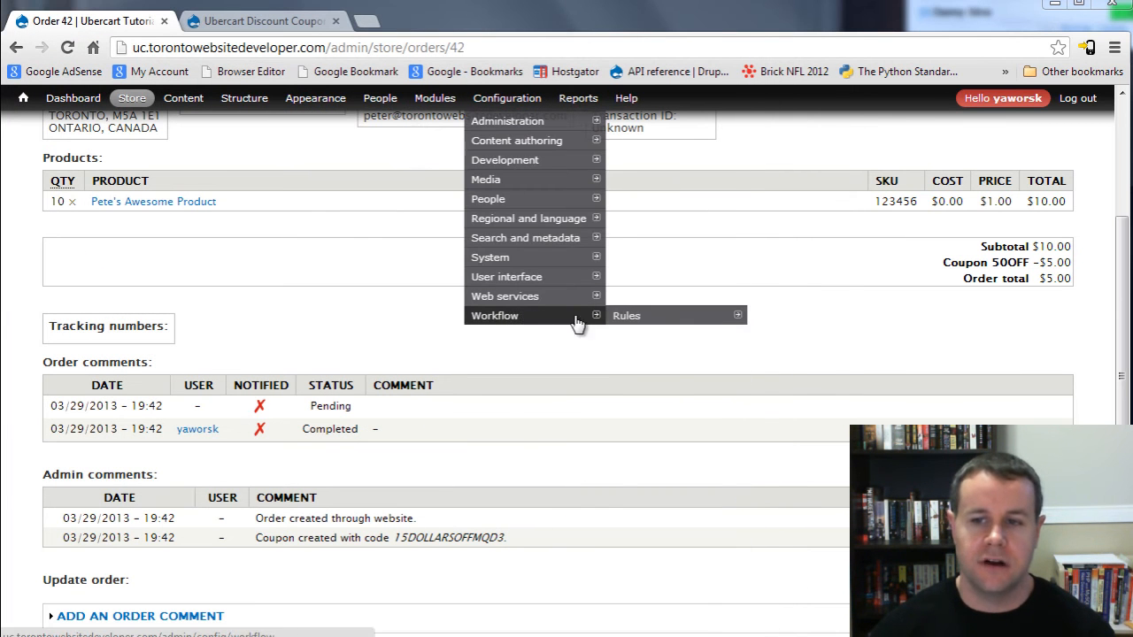
left_click(639, 323)
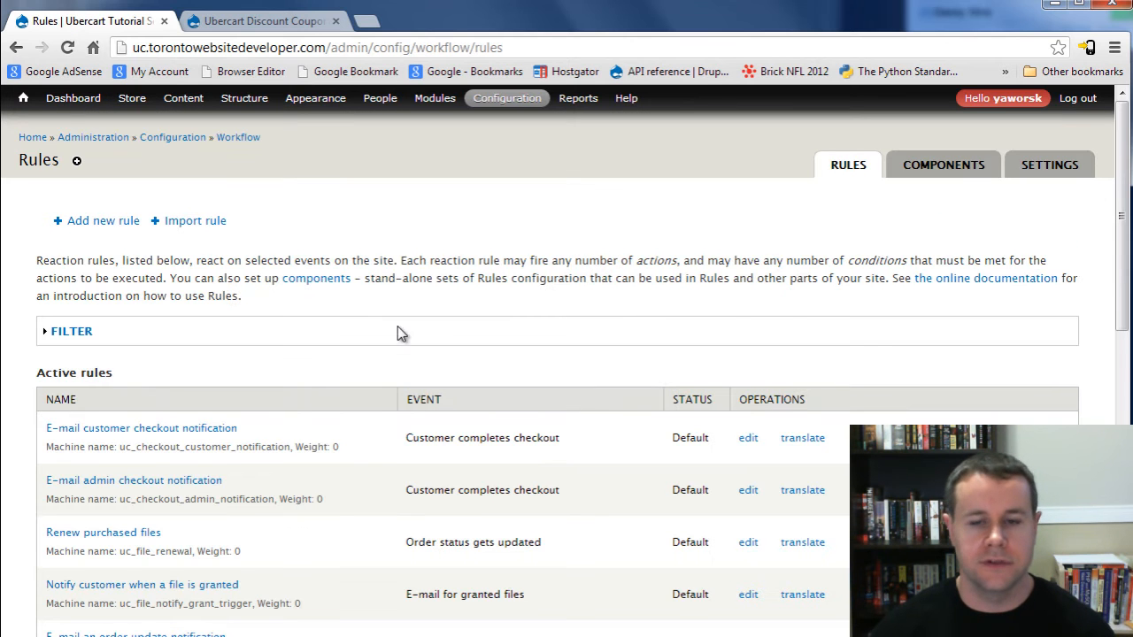
left_click_drag(1126, 129, 1113, 400)
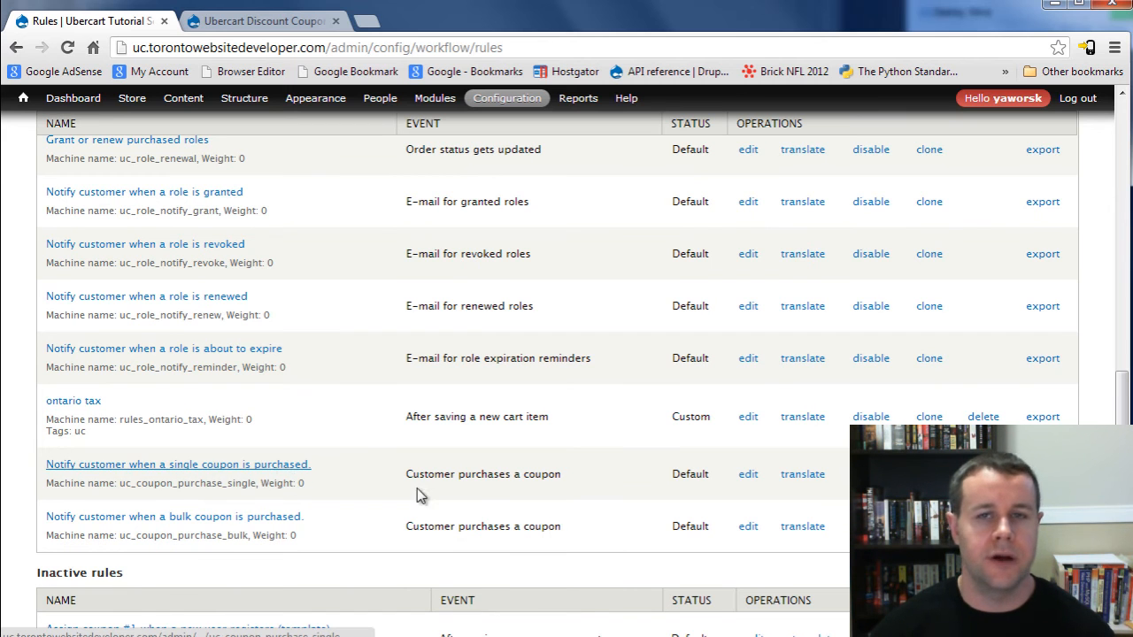
left_click(748, 476)
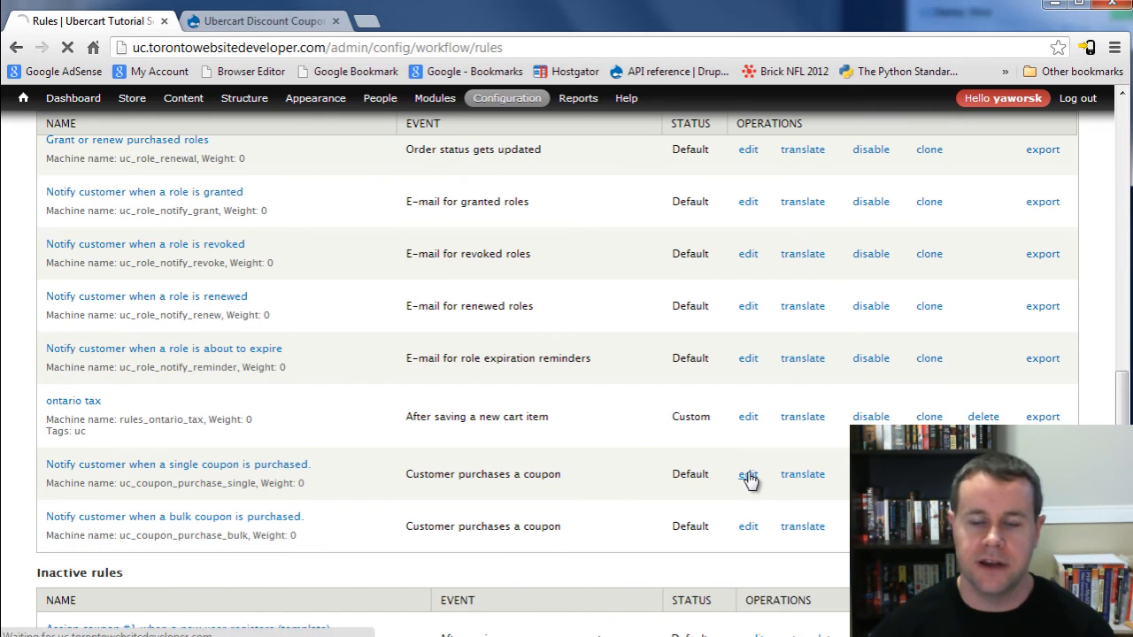
scroll(560, 465, "down", 3)
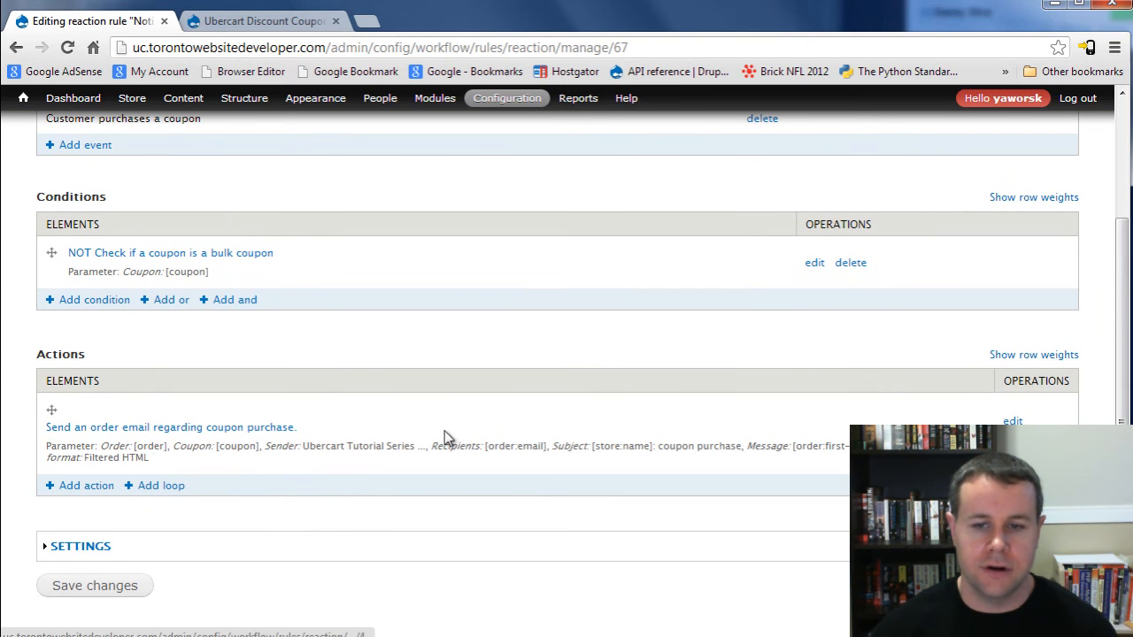
left_click(1013, 421)
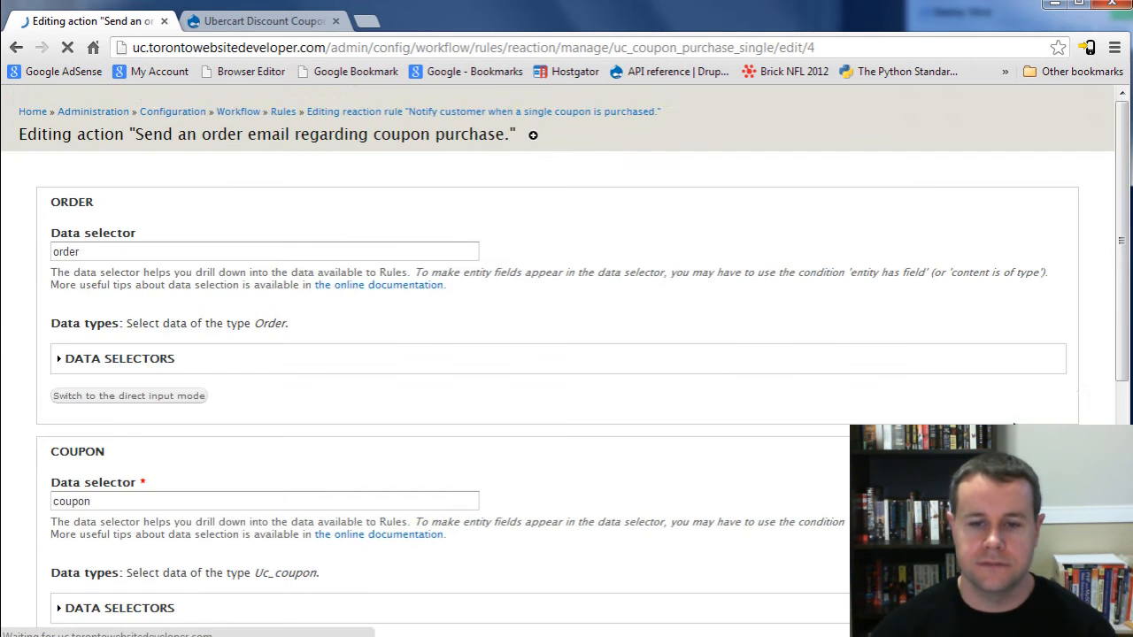
Examine the subject and message template of the coupon purchase e-mail, enlarging the message field to show its full text
scroll(647, 467, "down", 10)
scroll(645, 462, "down", 6)
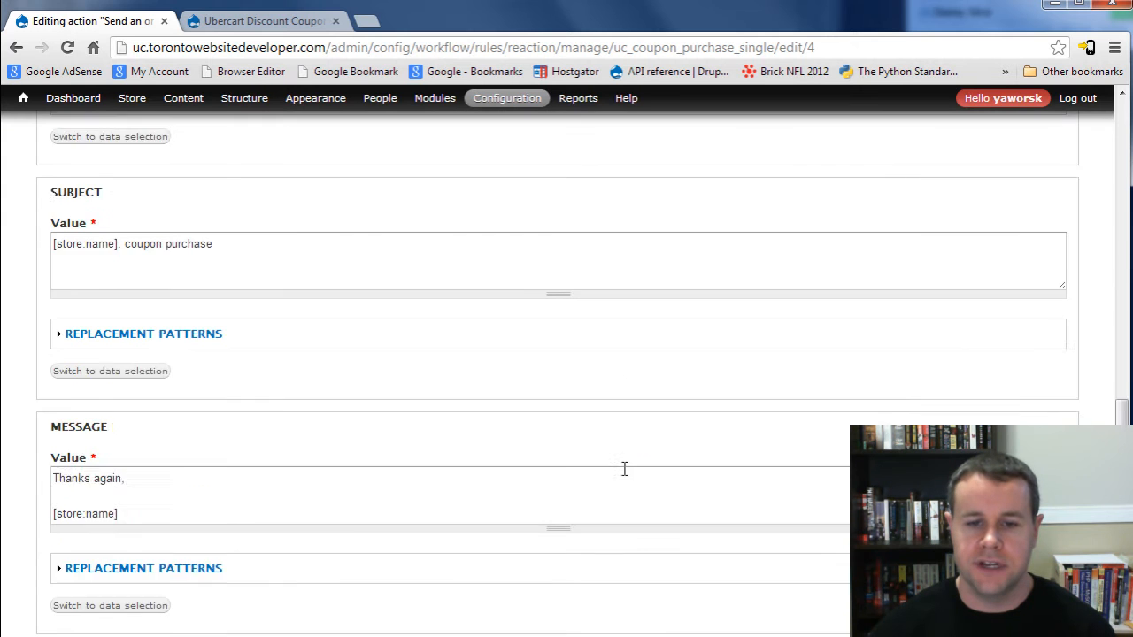
scroll(416, 424, "up", 2)
scroll(405, 466, "up", 2)
left_click_drag(566, 488, 566, 635)
scroll(458, 539, "down", 1)
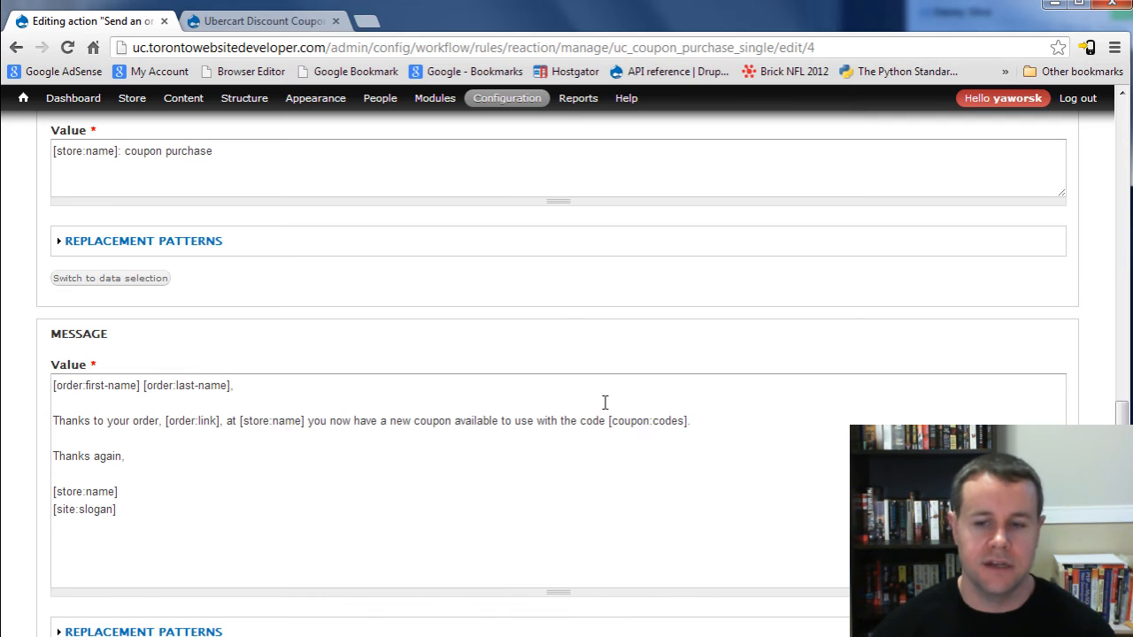
scroll(188, 460, "up", 2)
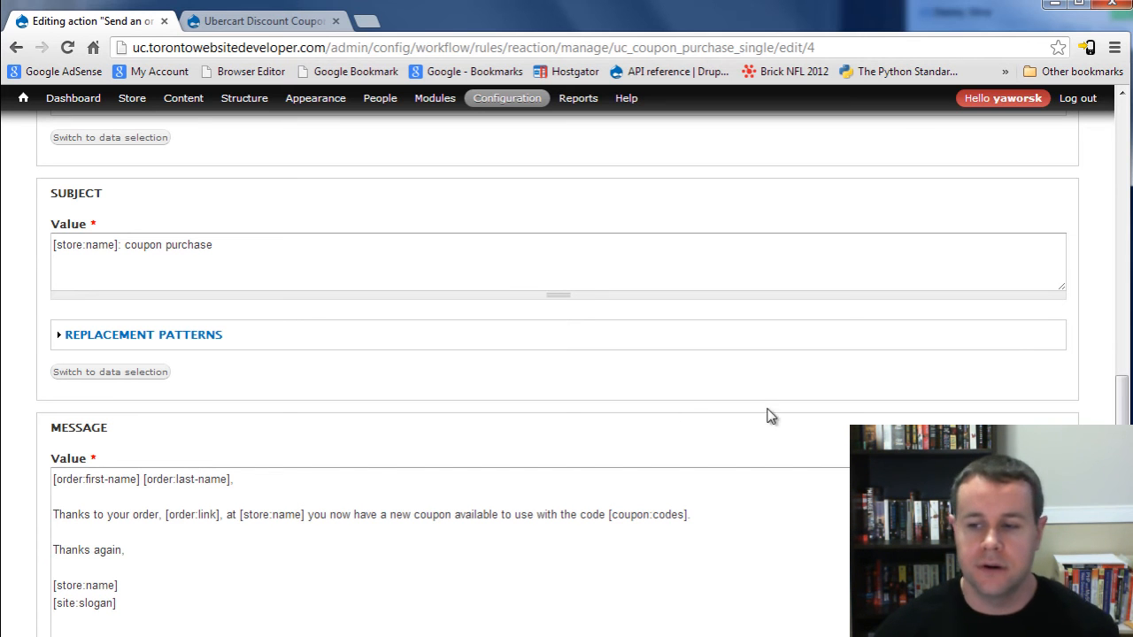
Start a new store coupon and enter auto10percent as both its name and its code
left_click_drag(1126, 418, 1106, 140)
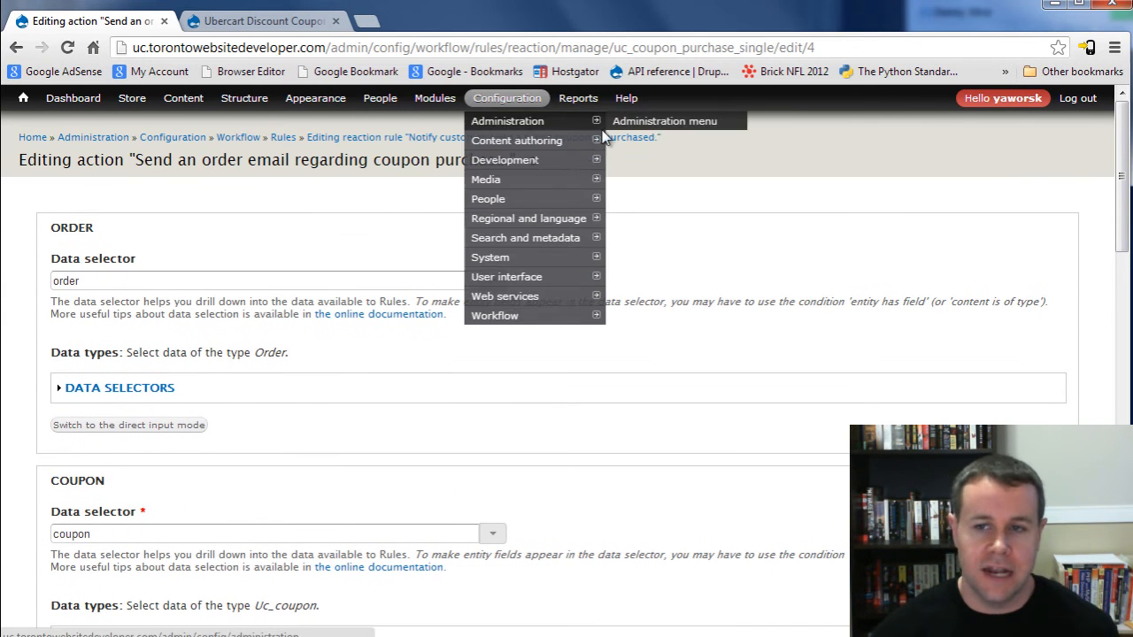
mouse_move(133, 99)
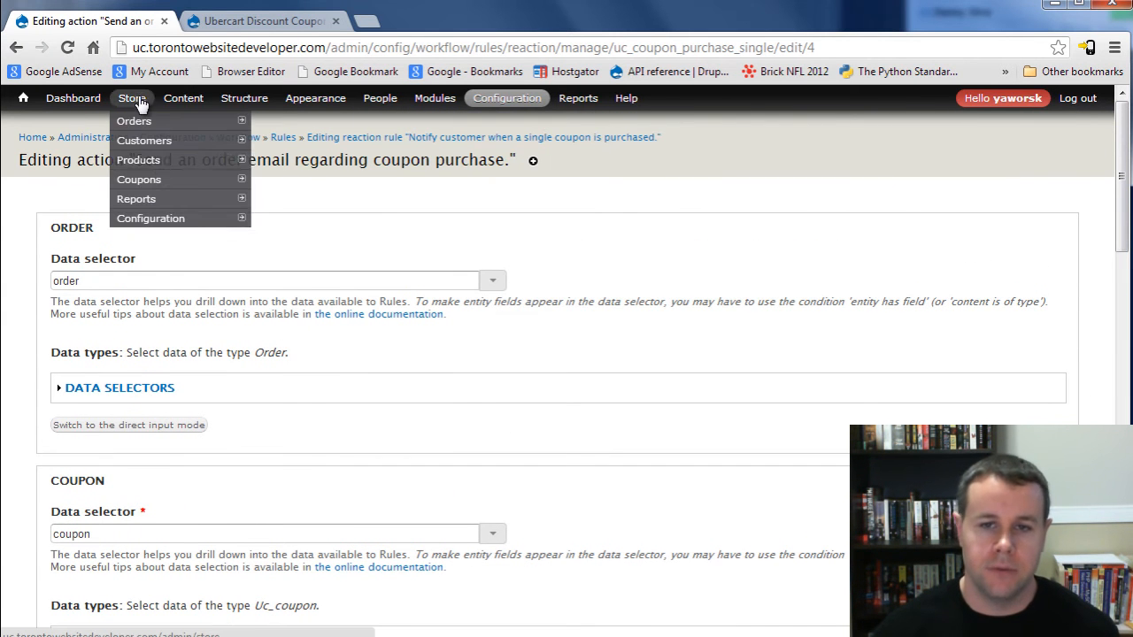
mouse_move(164, 181)
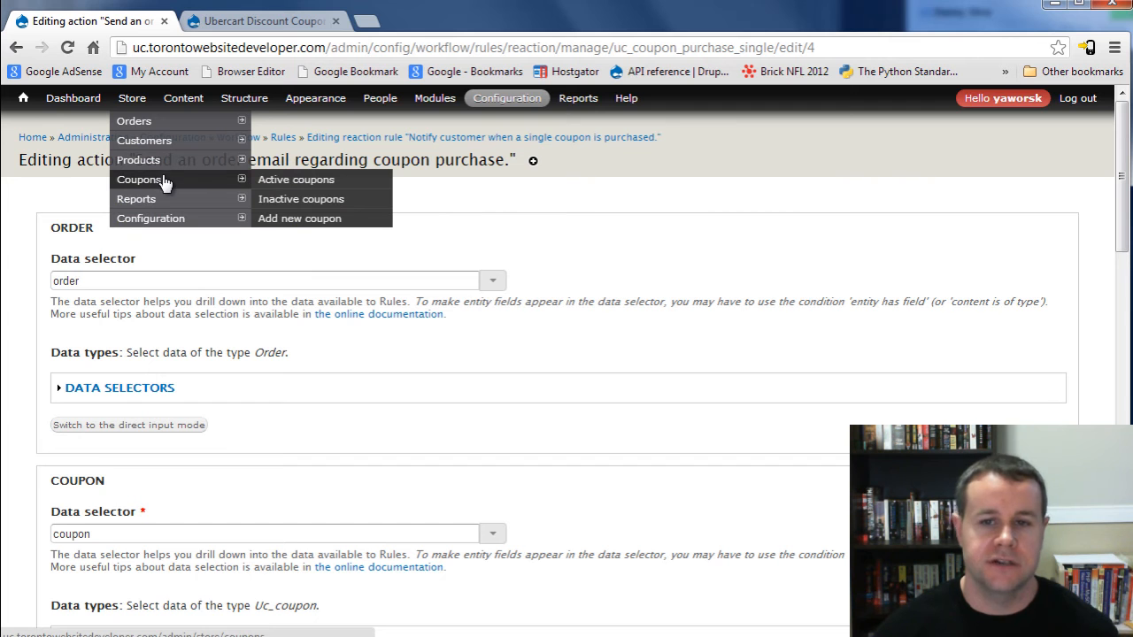
left_click(277, 228)
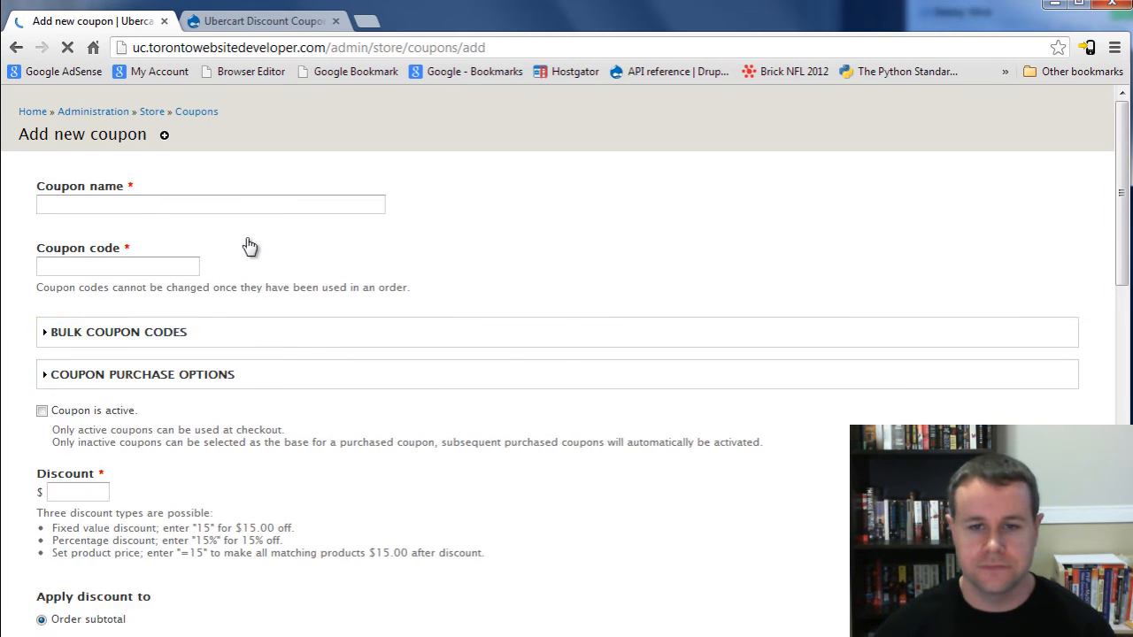
left_click(138, 233)
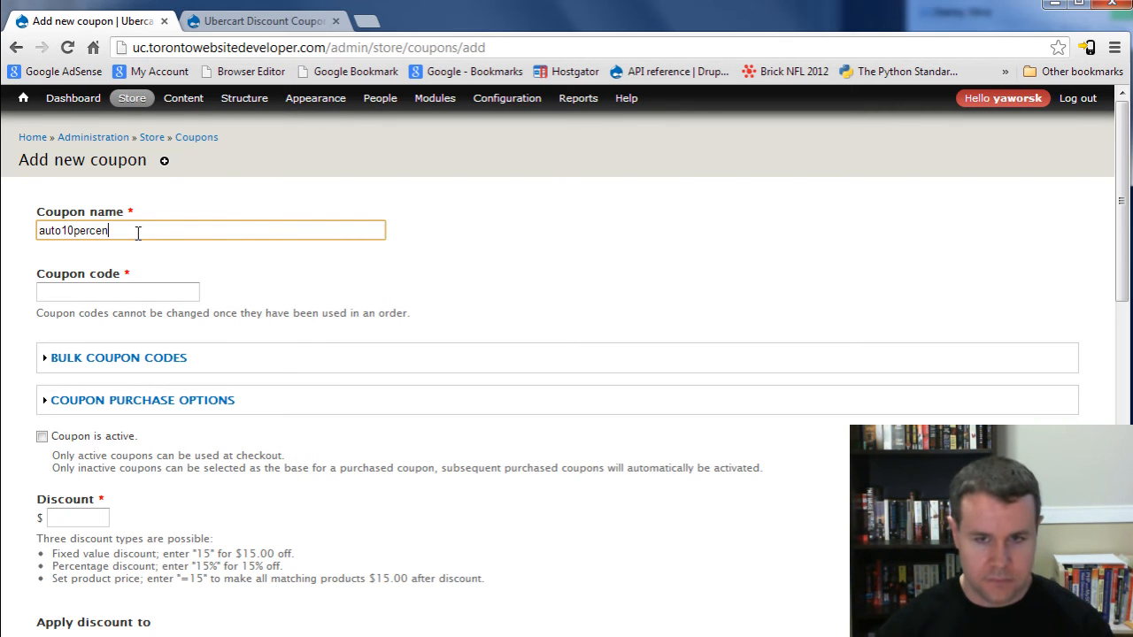
key("ctrl+a")
key("ctrl+c")
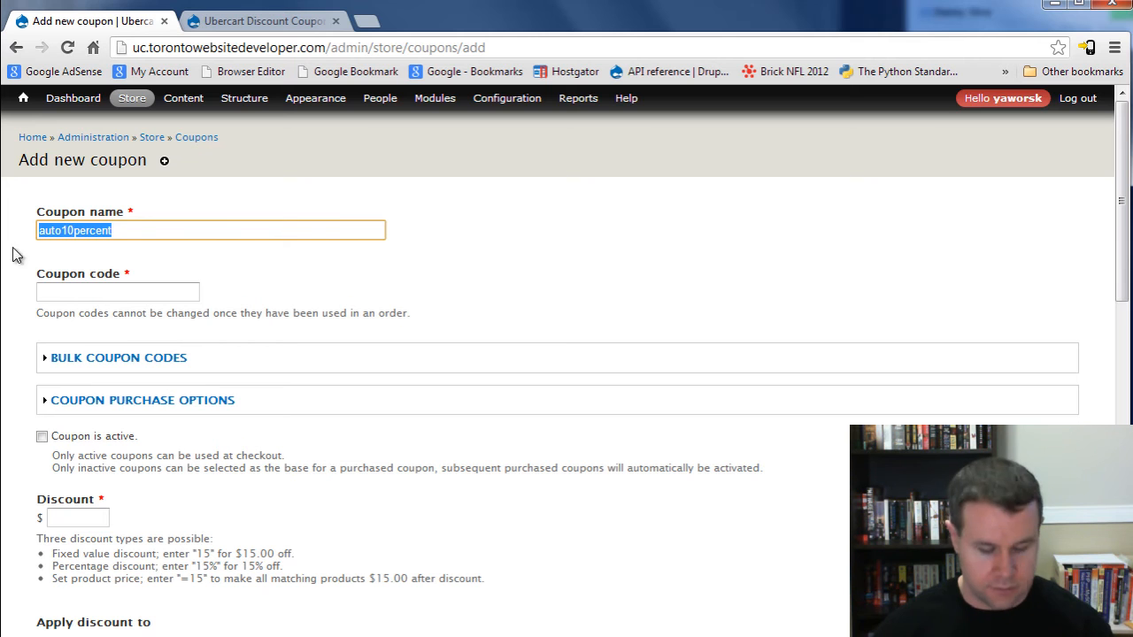
left_click(64, 291)
key("ctrl+v")
Make the auto10percent coupon active and set its discount to 10%
scroll(145, 294, "down", 3)
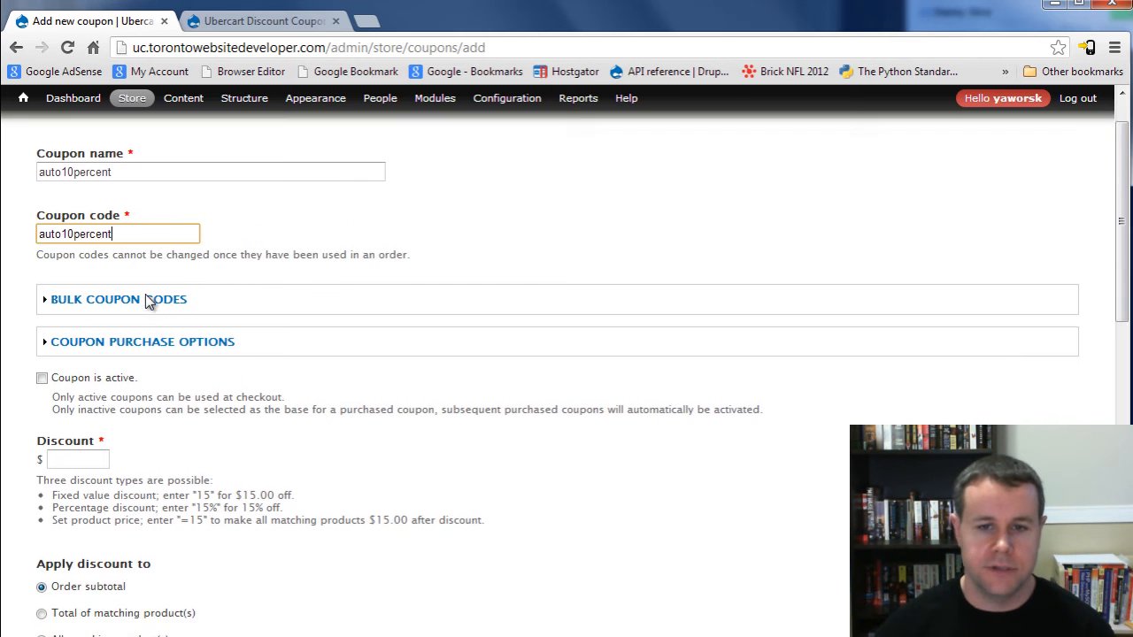
left_click(110, 302)
left_click(94, 375)
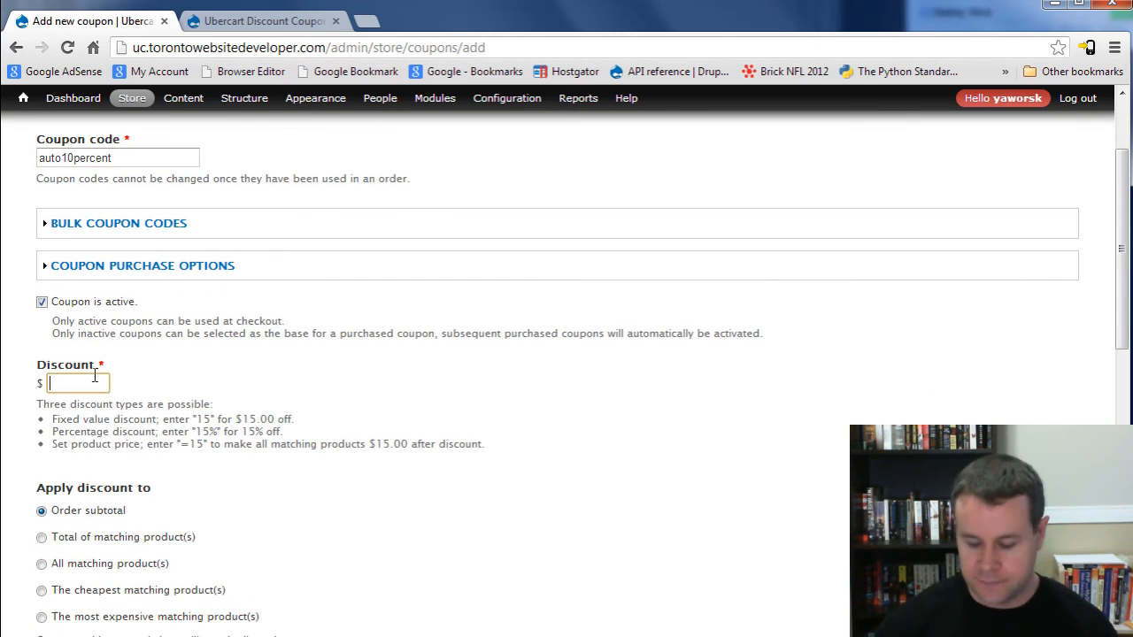
type("10%")
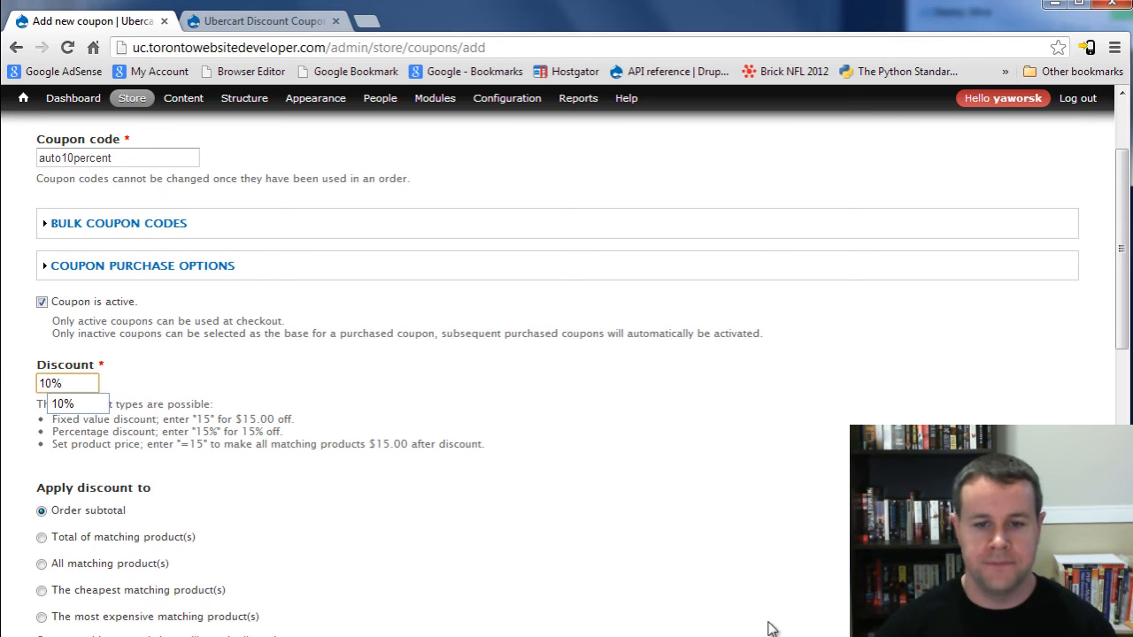
left_click(275, 358)
scroll(274, 358, "down", 2)
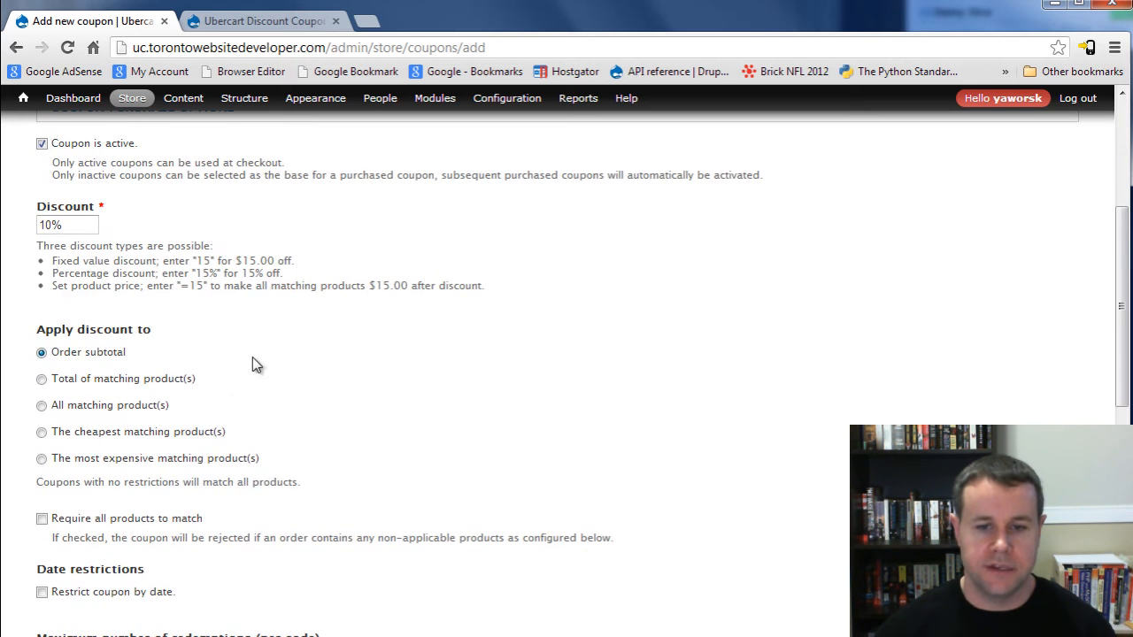
Set the maximum number of redemptions per code to 0 for the auto10percent coupon
scroll(248, 372, "down", 3)
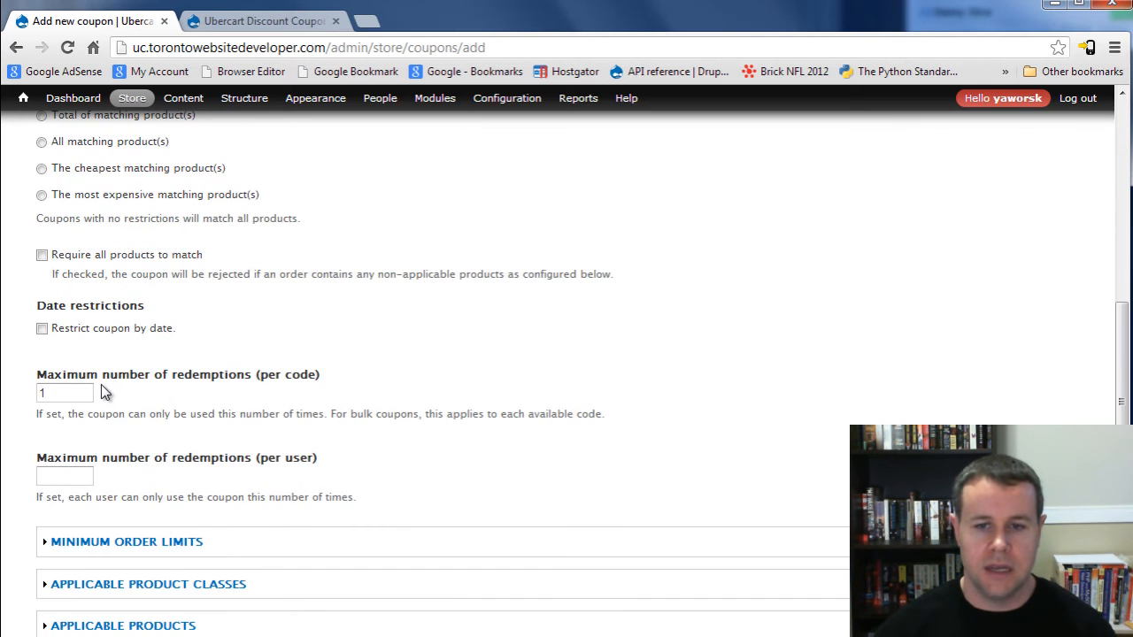
double_click(68, 389)
type("0")
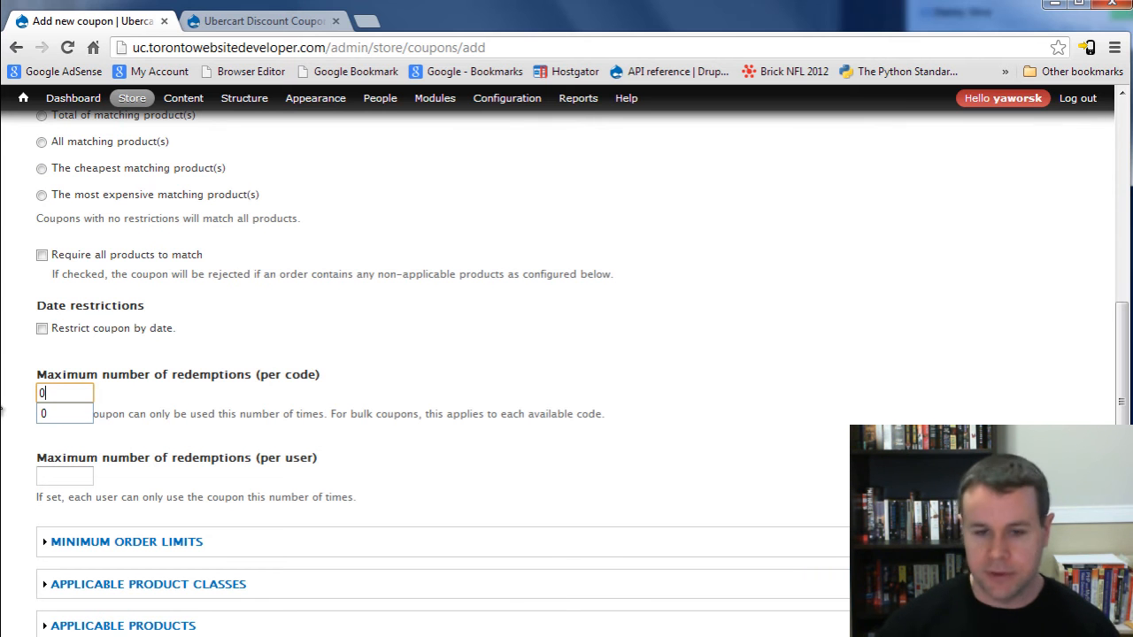
left_click(227, 406)
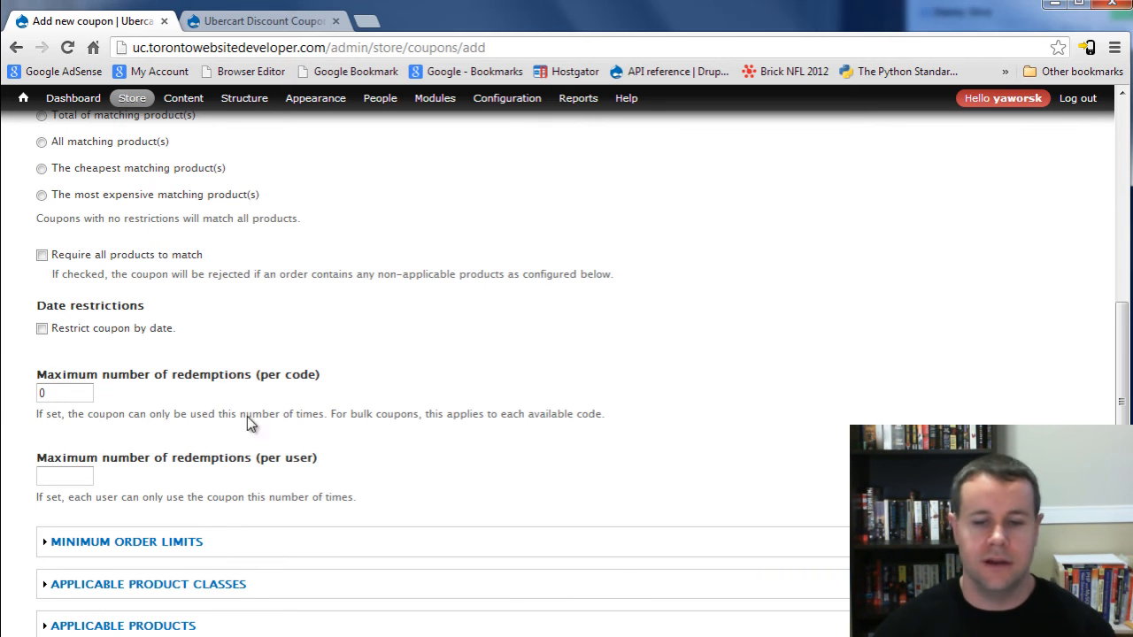
Enter "Congrats, you've qualified for an automatic discount of" as the message in the coupon's display options
scroll(256, 431, "down", 3)
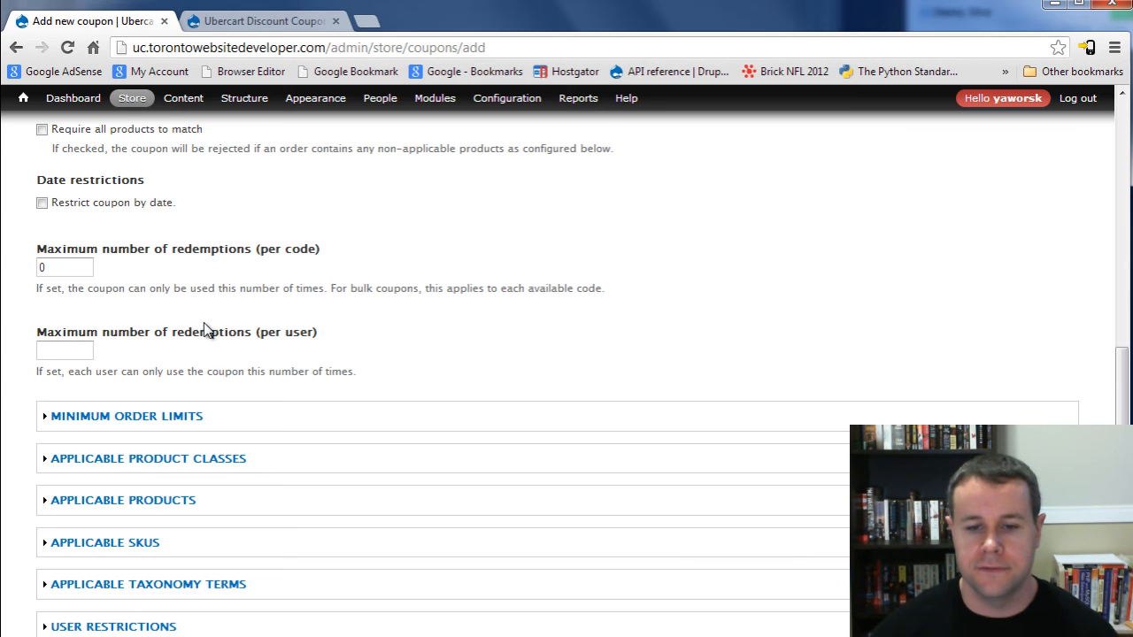
scroll(204, 326, "down", 3)
scroll(203, 327, "down", 2)
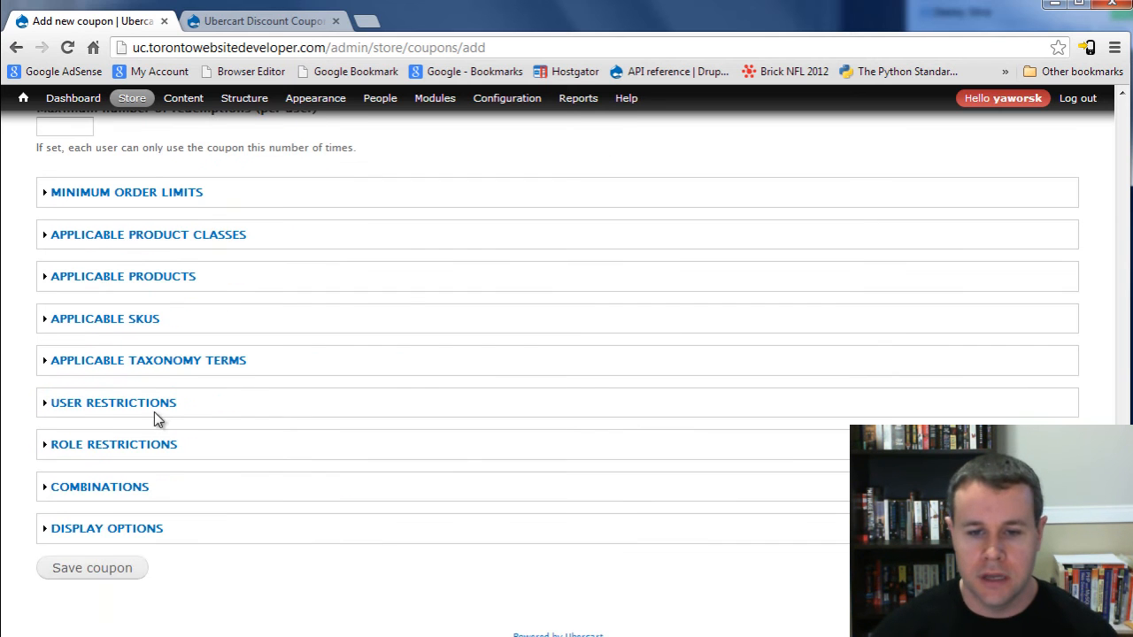
left_click(113, 528)
left_click(98, 279)
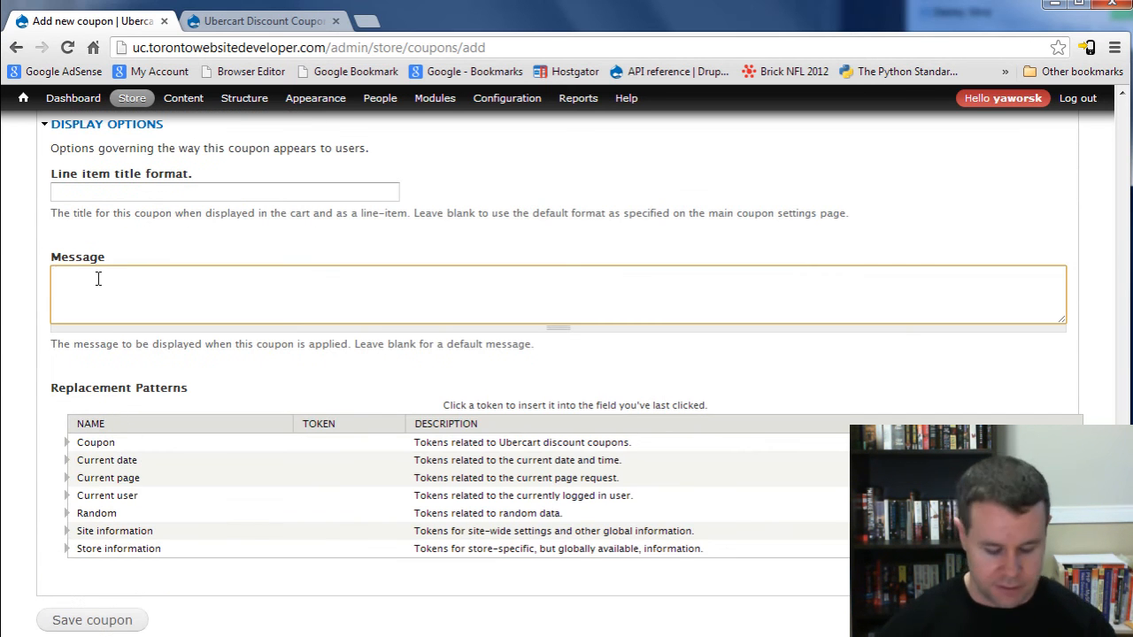
type("Congrats, you")
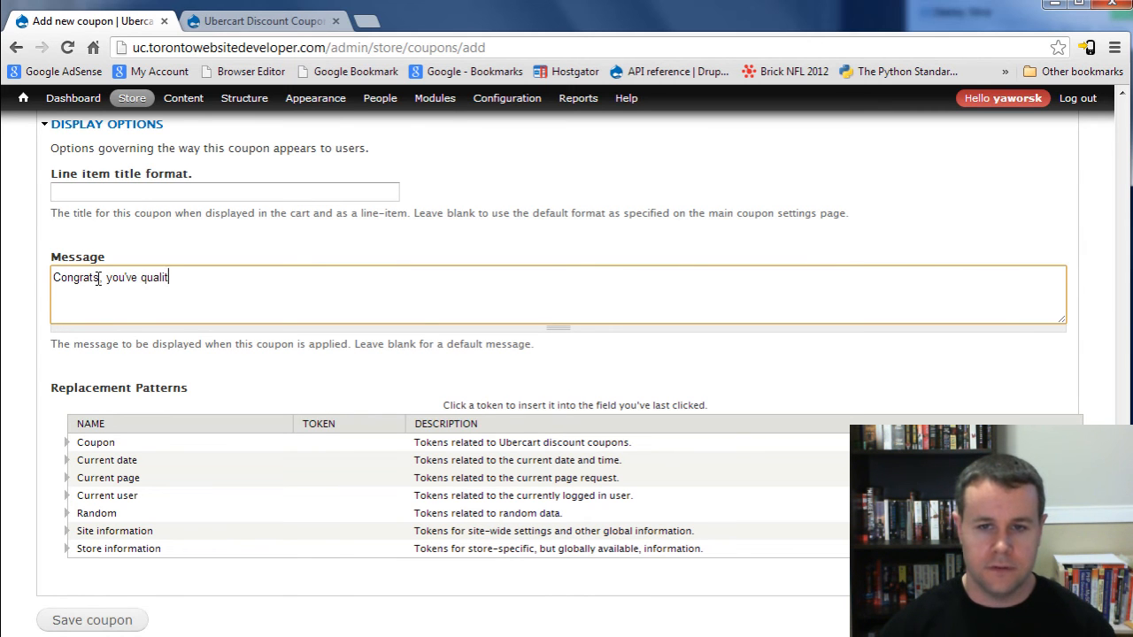
type("'ve qualified for an automatic discount of")
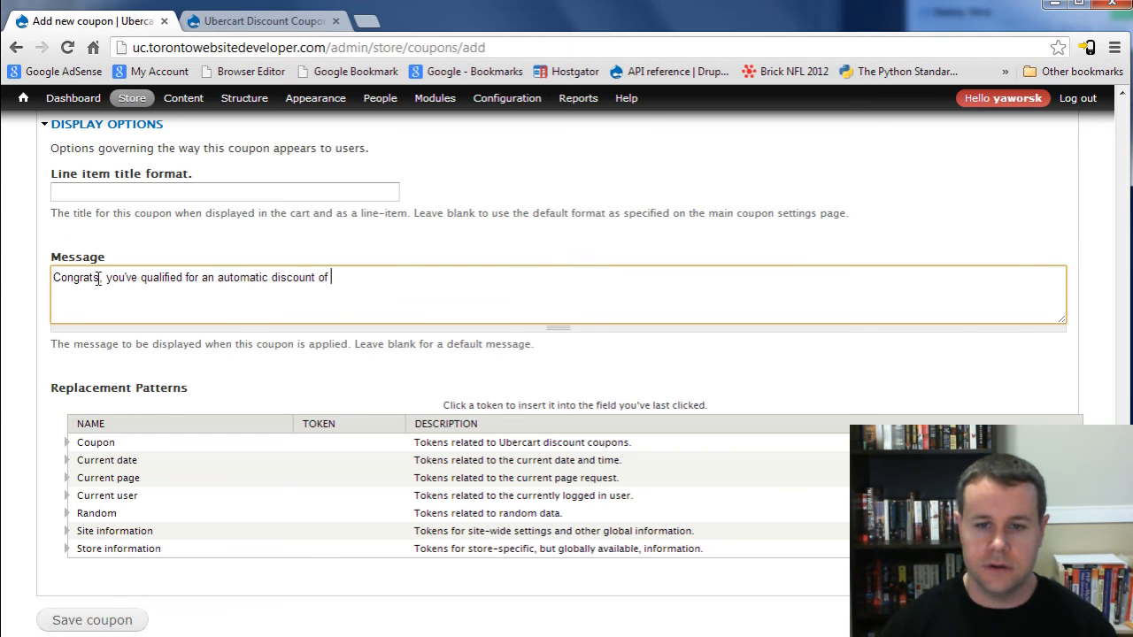
Add a coupon replacement token to the end of the display message and save the auto10percent coupon
left_click(88, 439)
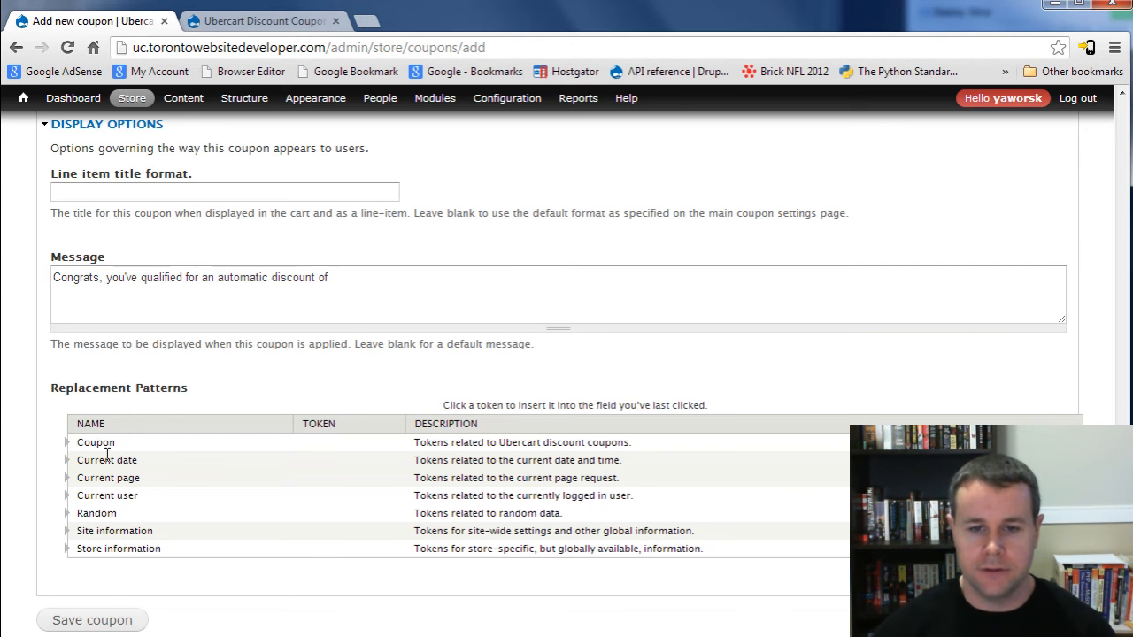
left_click(71, 443)
left_click(221, 523)
scroll(165, 375, "down", 3)
left_click(77, 575)
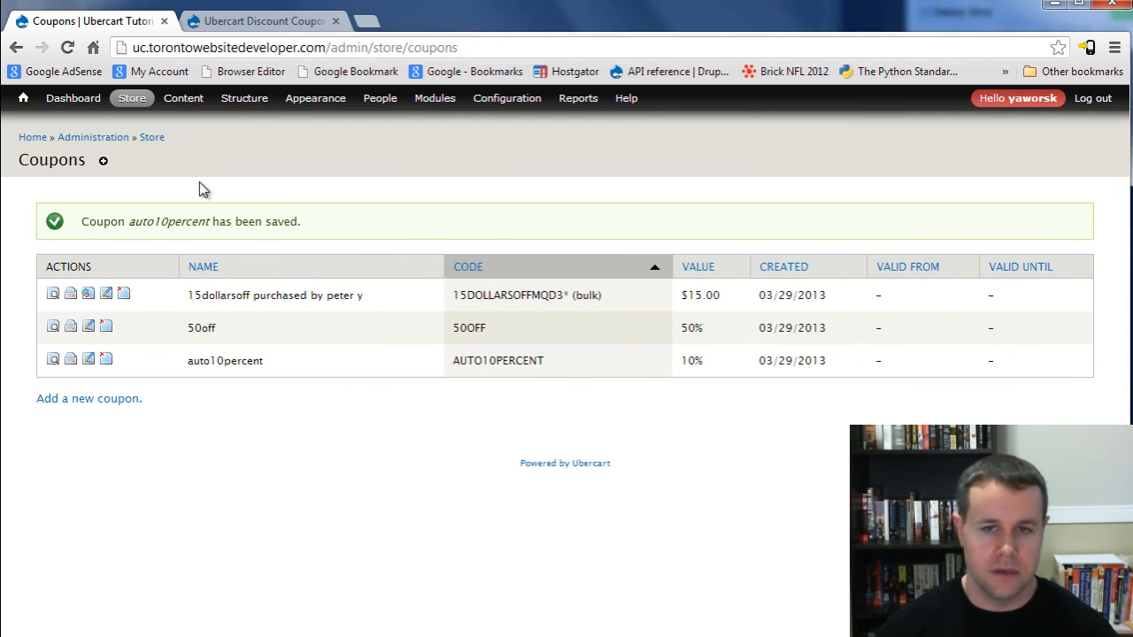
Start another new store coupon and enter auto20percent as both its name and its code
mouse_move(132, 103)
mouse_move(149, 183)
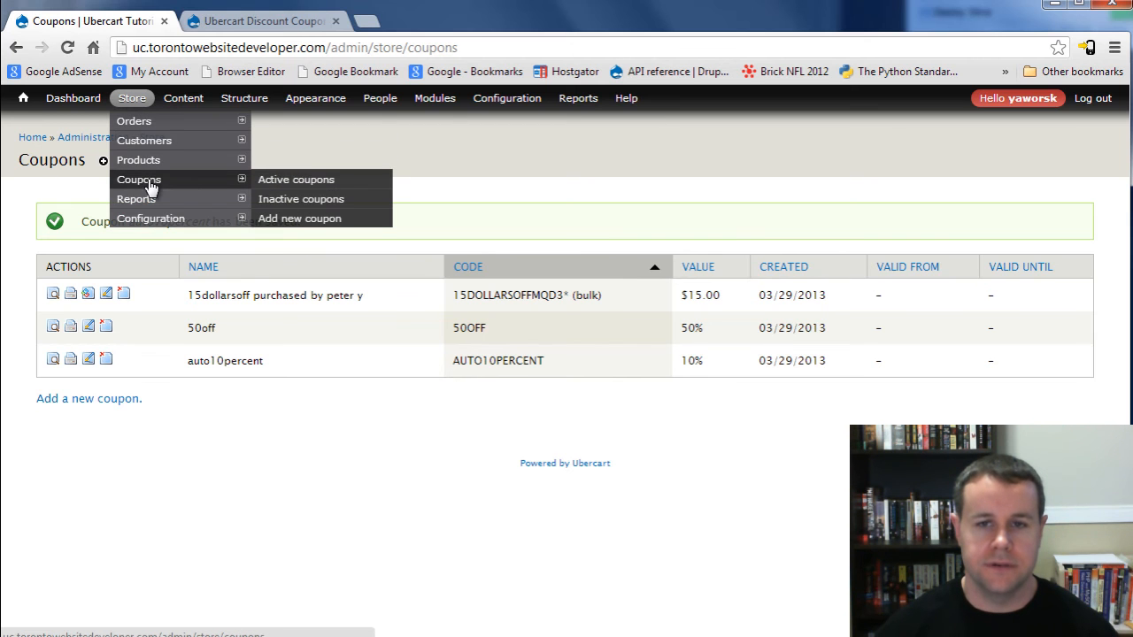
left_click(299, 221)
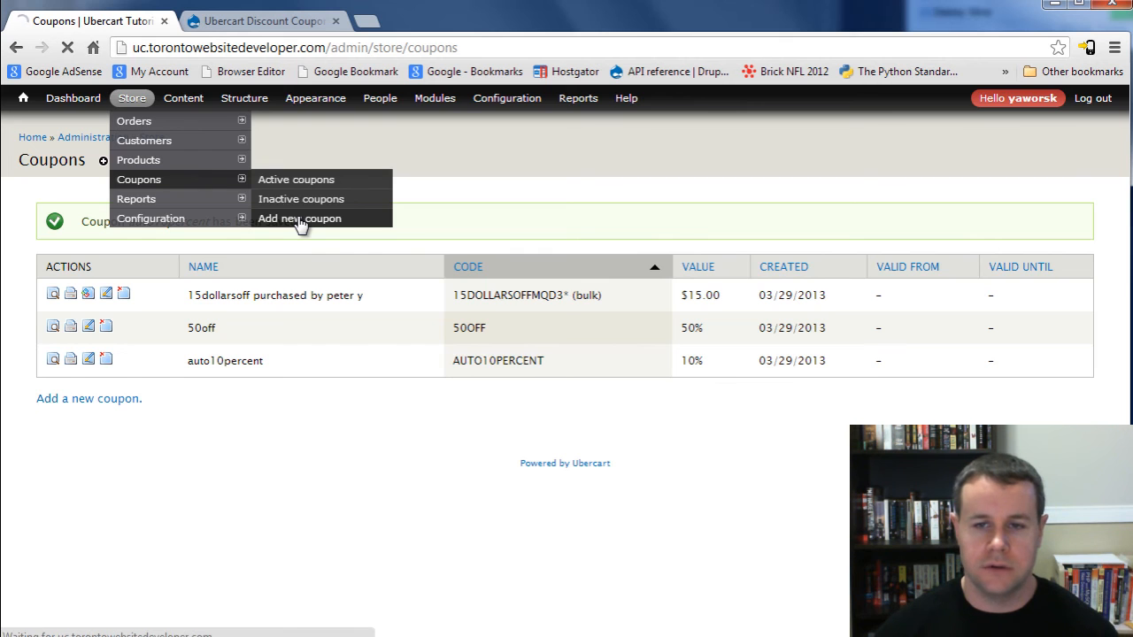
left_click(139, 233)
type("auto20percent")
key("Tab")
type("auto")
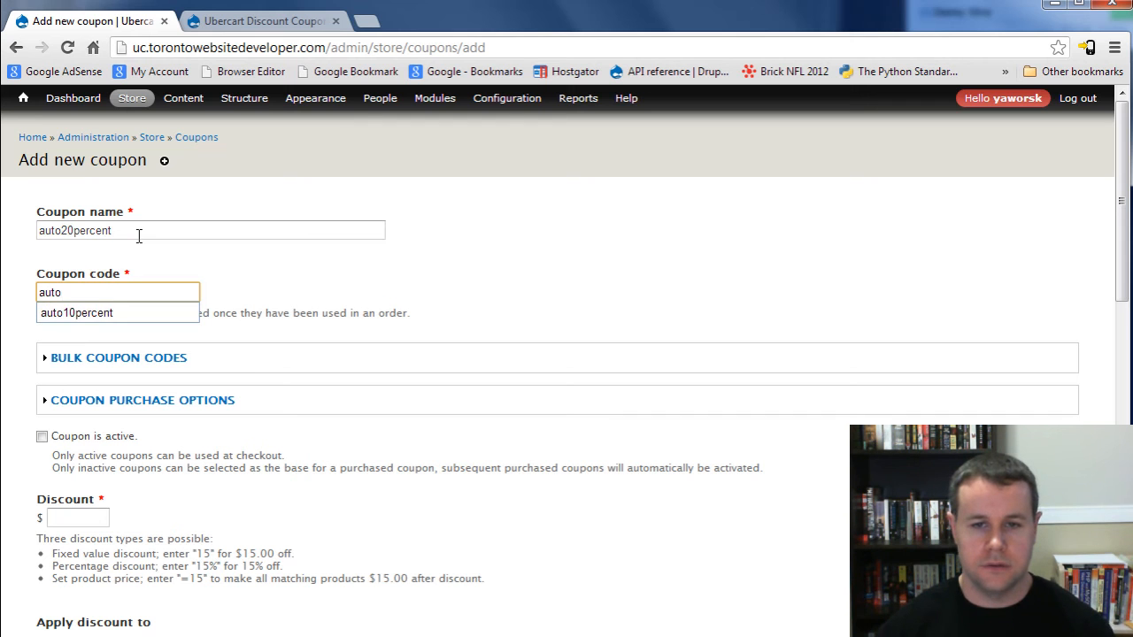
type("20percent")
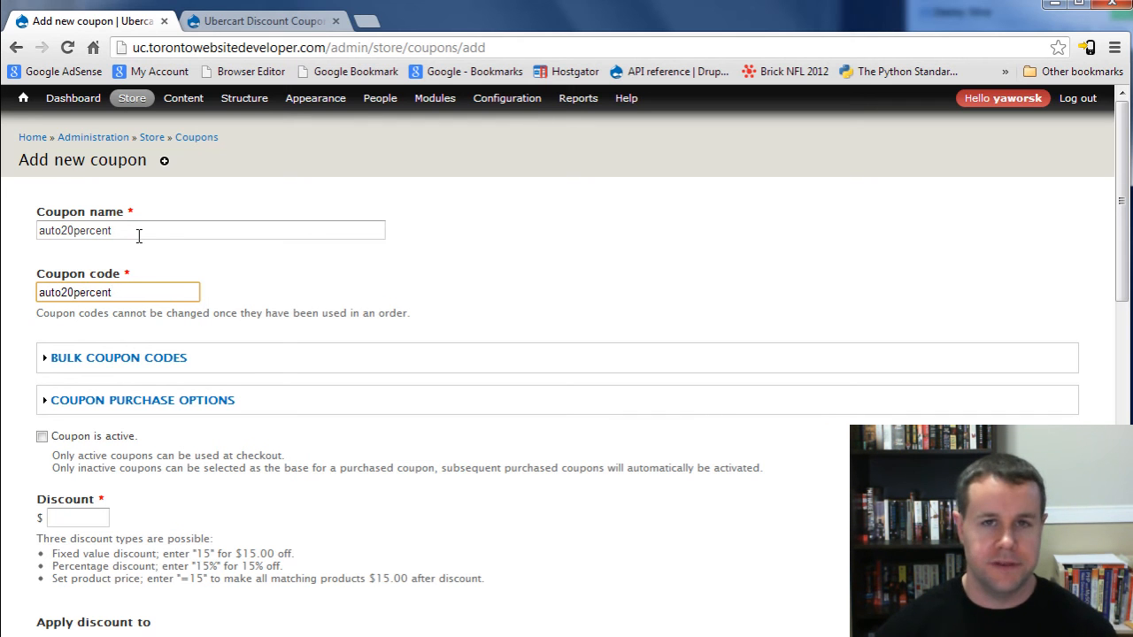
Make the auto20percent coupon active and set its discount to 20%
scroll(106, 369, "down", 1)
left_click(42, 383)
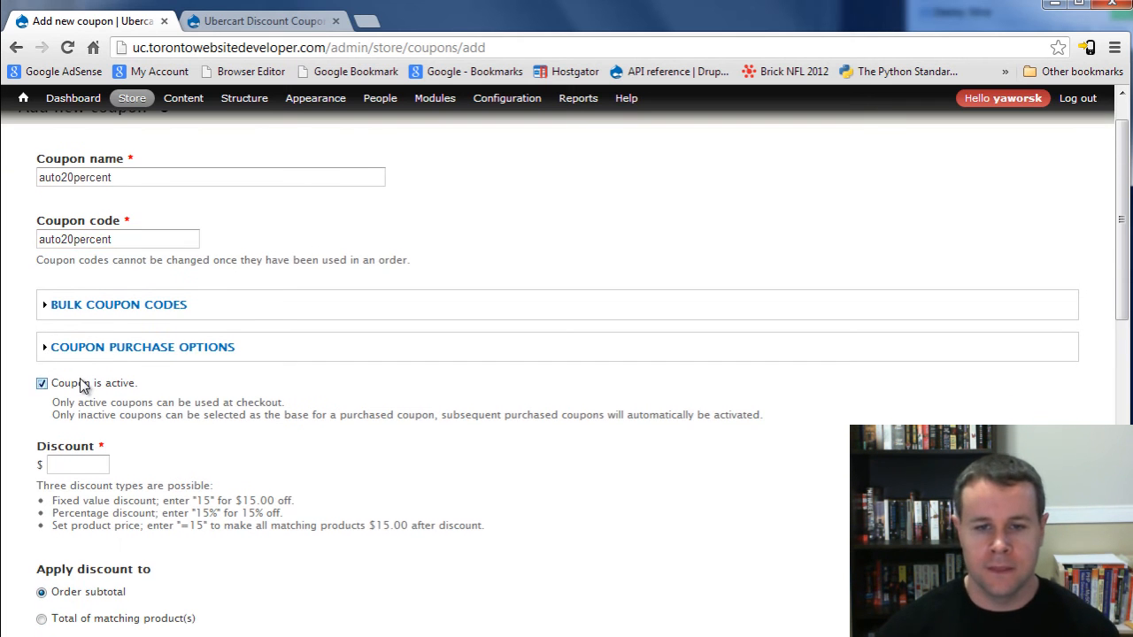
left_click(74, 472)
type("20%")
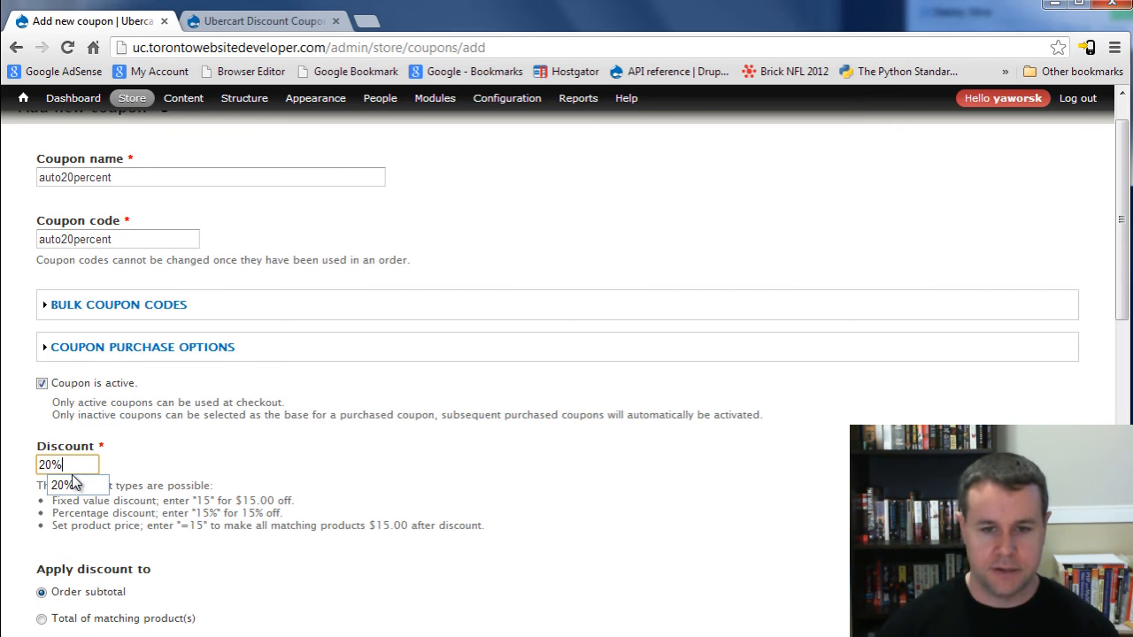
Set the maximum number of redemptions per code to 0 for the auto20percent coupon
scroll(205, 445, "down", 5)
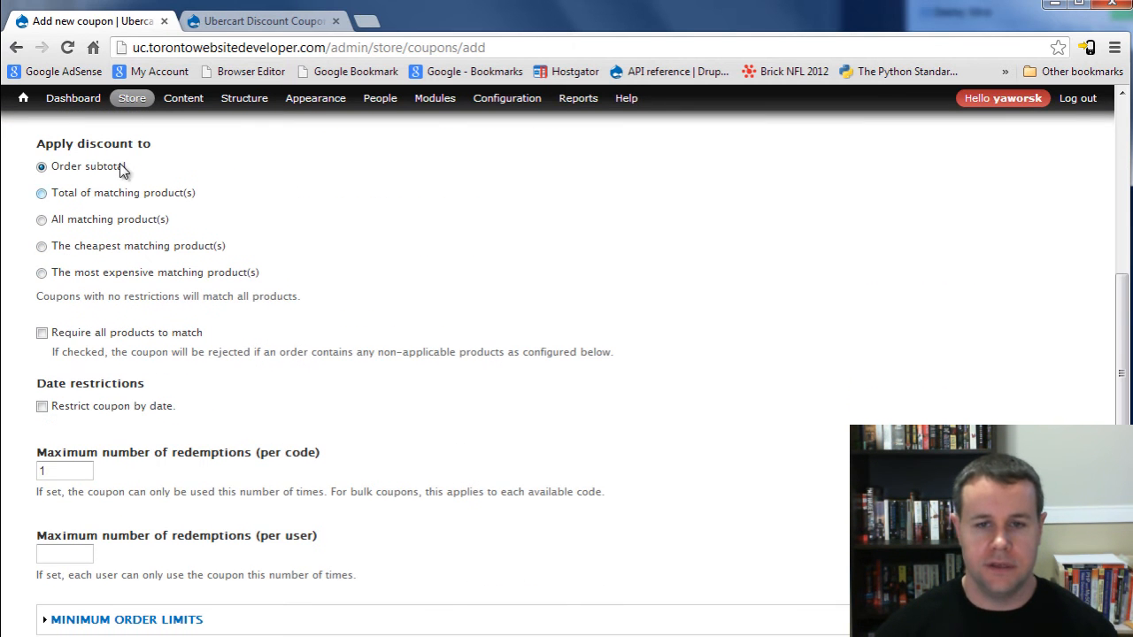
scroll(142, 445, "down", 1)
double_click(42, 390)
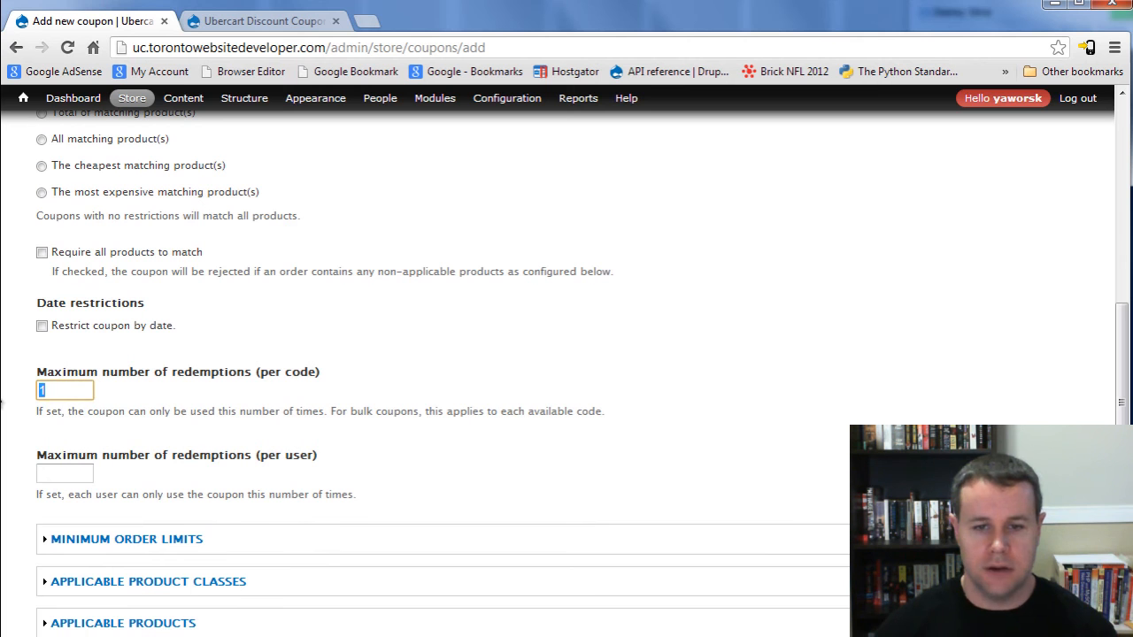
type("0")
left_click(207, 426)
Review the combination restrictions of the auto20percent coupon, leaving no combinable coupons selected, and save the coupon
scroll(208, 424, "down", 3)
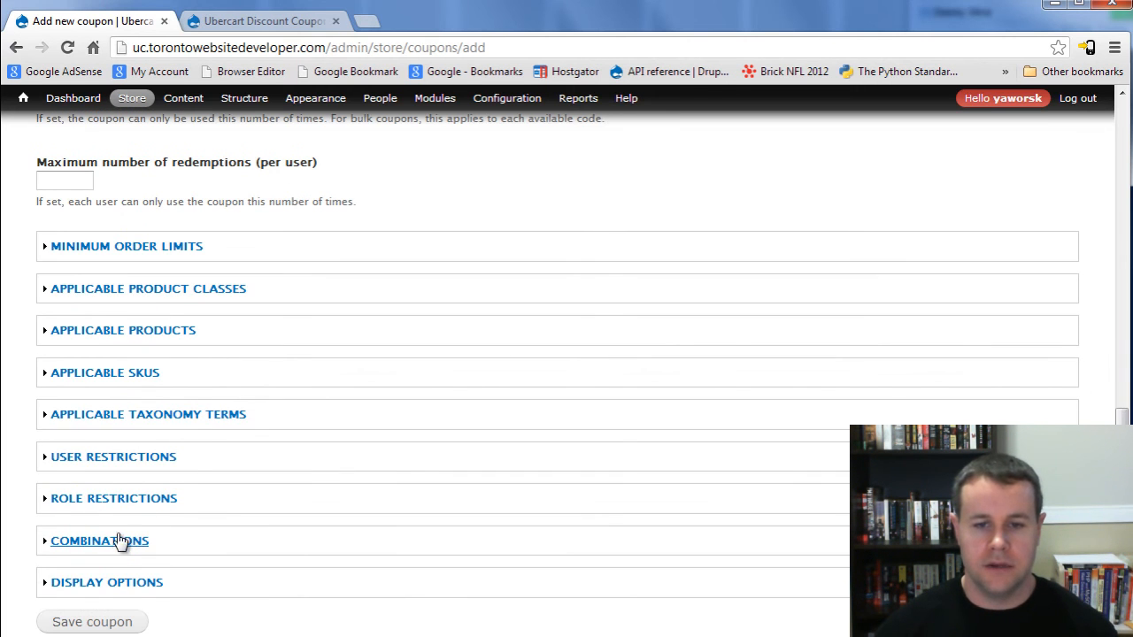
left_click(122, 544)
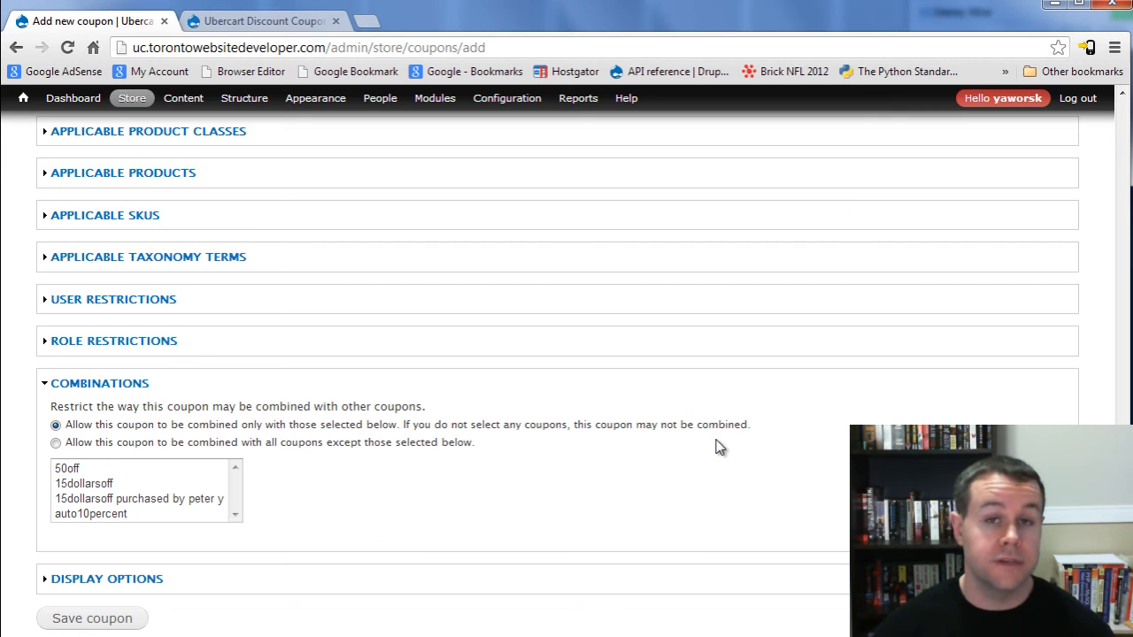
scroll(126, 560, "down", 1)
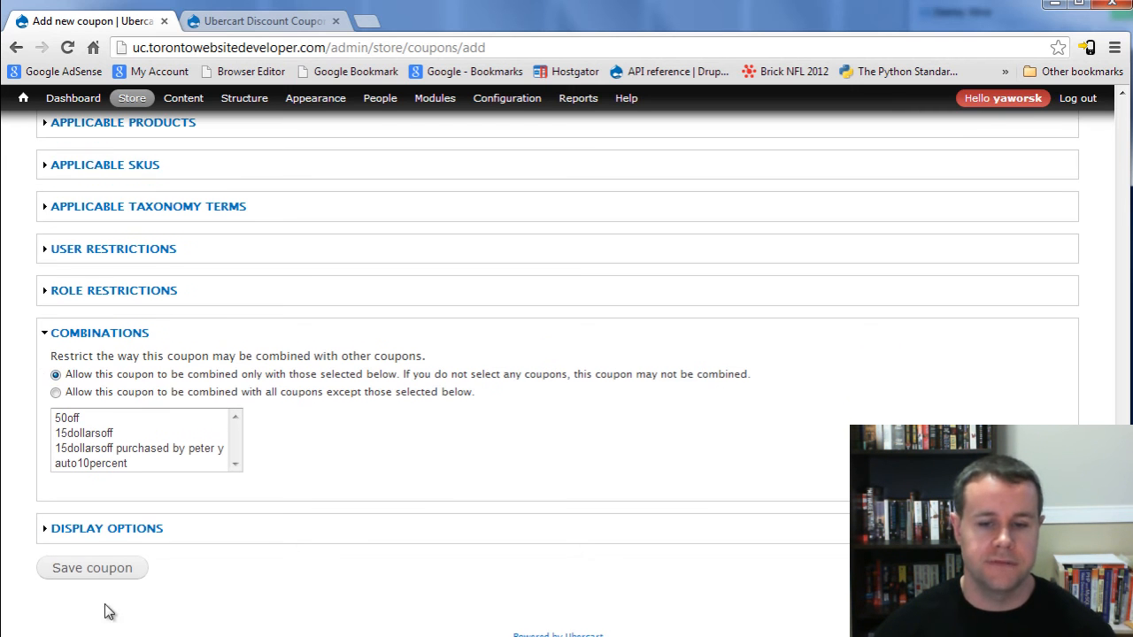
left_click(107, 576)
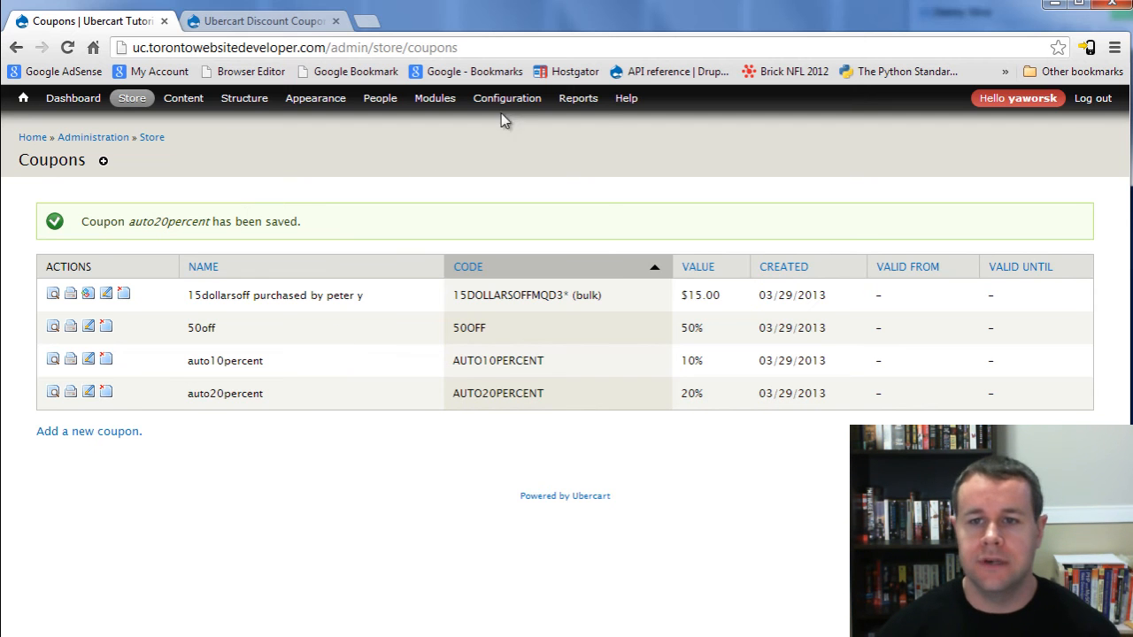
Add a new workflow rule and name it auto discount 10 percent
mouse_move(513, 104)
mouse_move(501, 319)
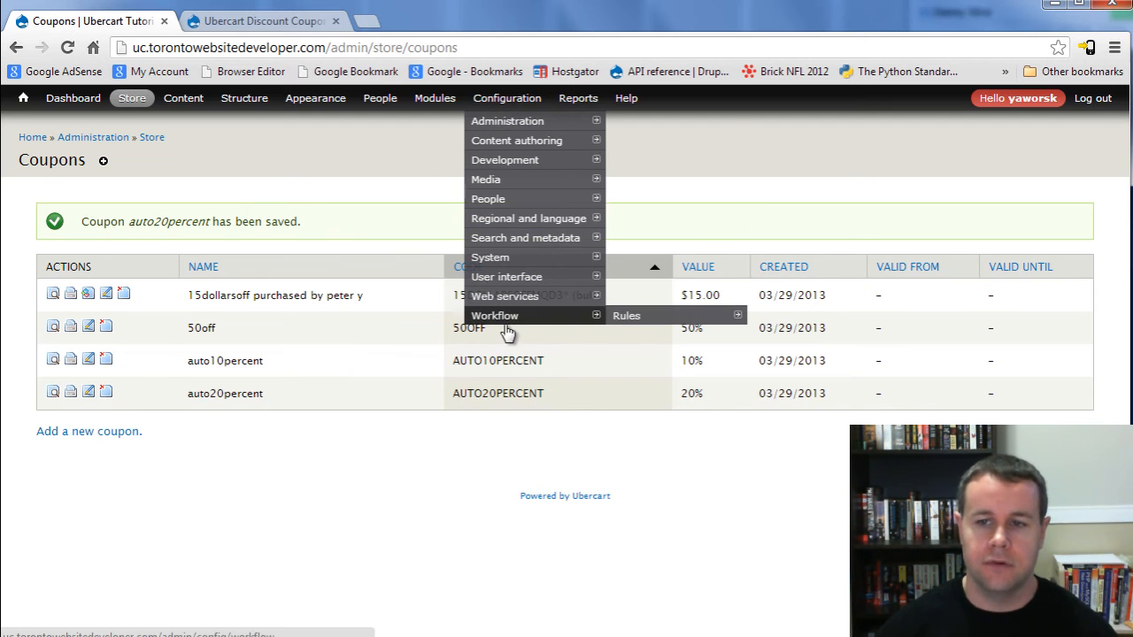
left_click(622, 318)
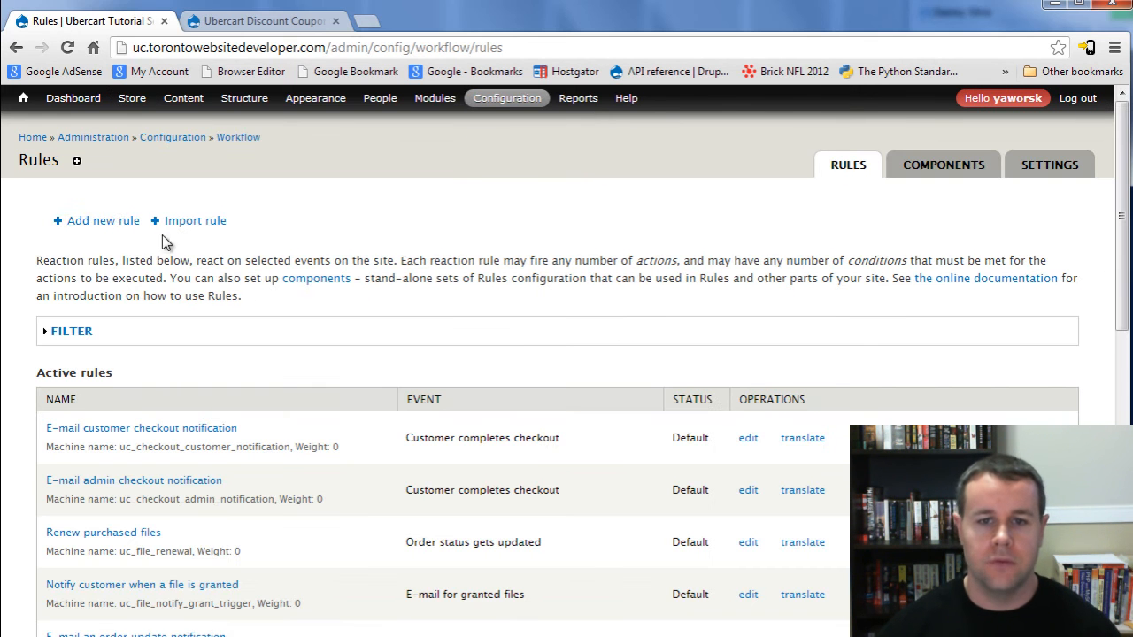
left_click(92, 255)
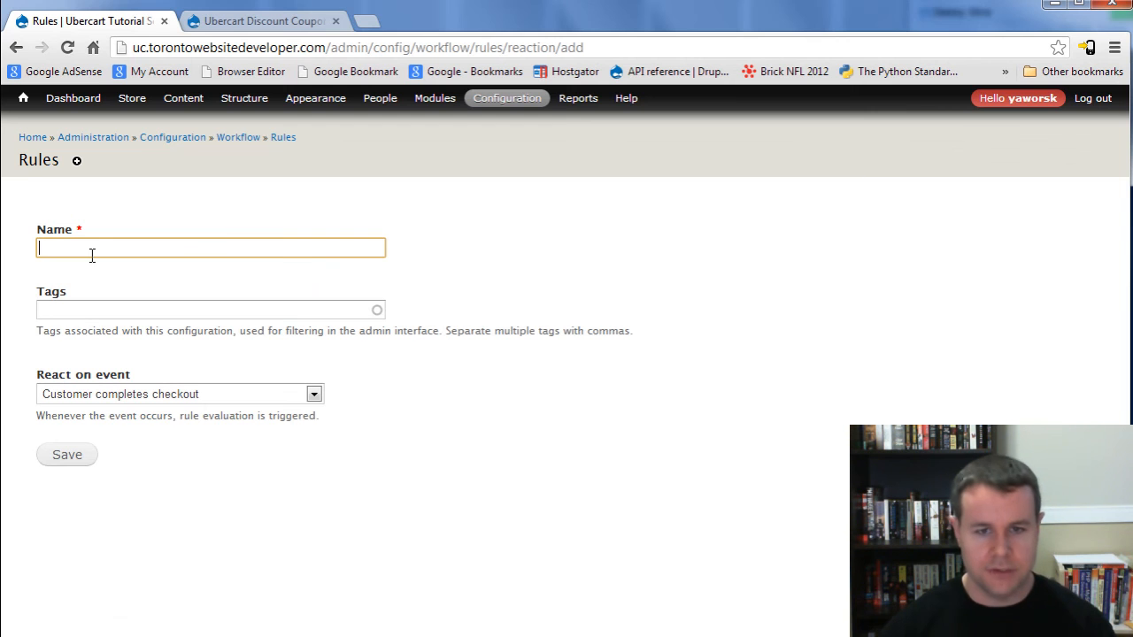
type("automatic")
key("BackSpace")
key("BackSpace")
key("BackSpace")
key("BackSpace")
key("BackSpace")
key("BackSpace")
type("o discount 10 percent")
Tag the new auto discount 10 percent rule with ubercart, coupon
key("Tab")
type("unerc")
key("BackSpace")
key("BackSpace")
key("BackSpace")
key("BackSpace")
type("bercart, coupon")
Make the rule react on the event Check for automatic discounts and save it
left_click(312, 393)
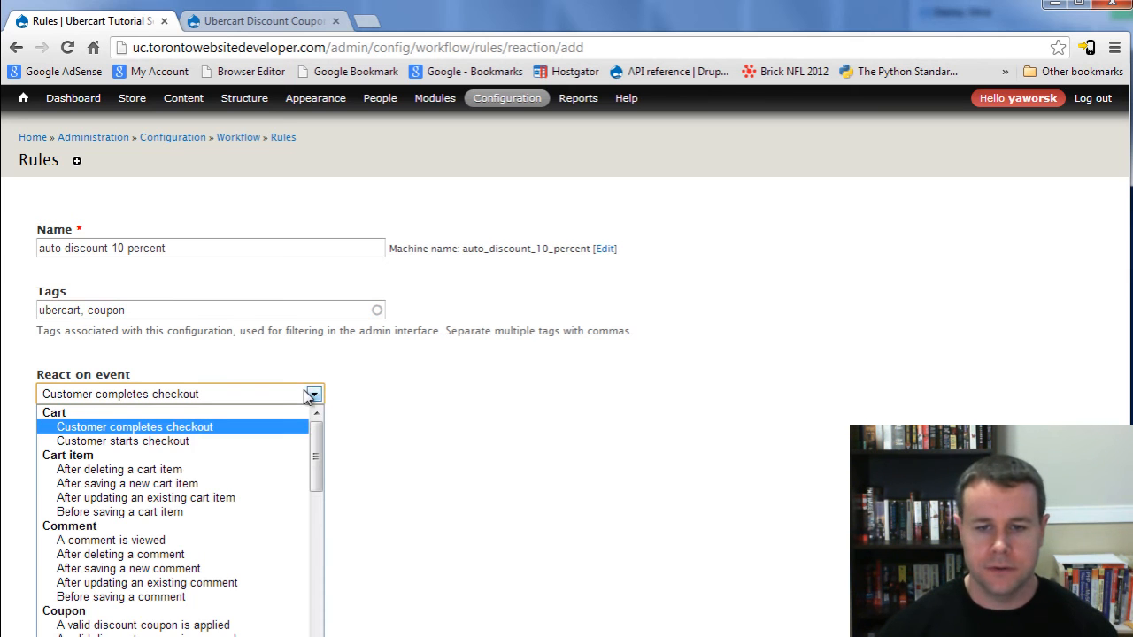
scroll(282, 459, "down", 3)
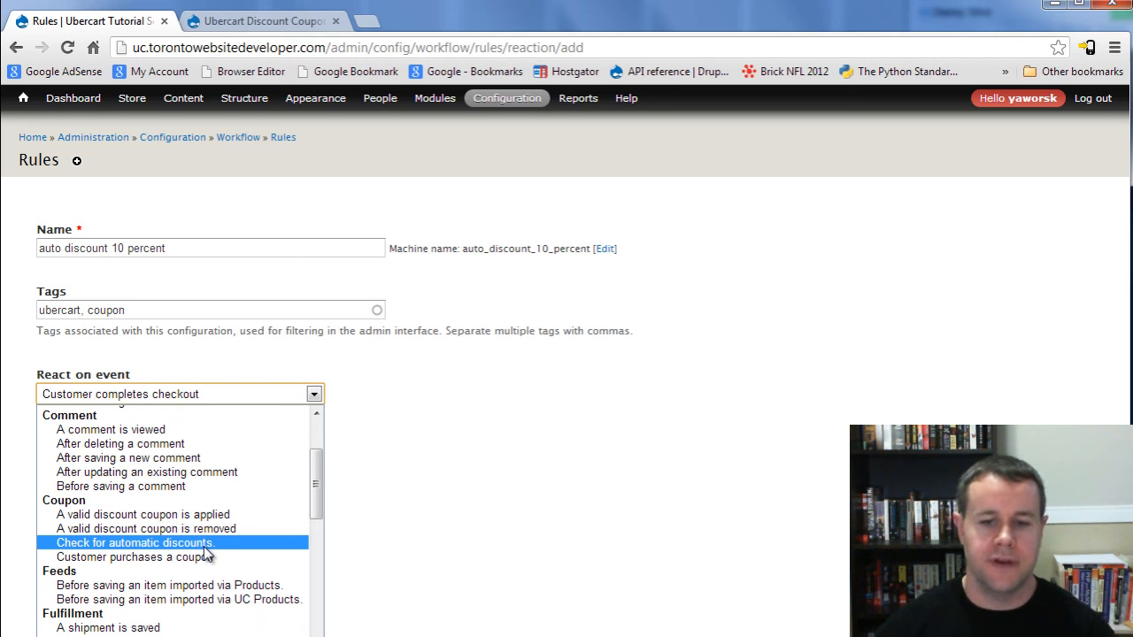
left_click(204, 545)
left_click(72, 462)
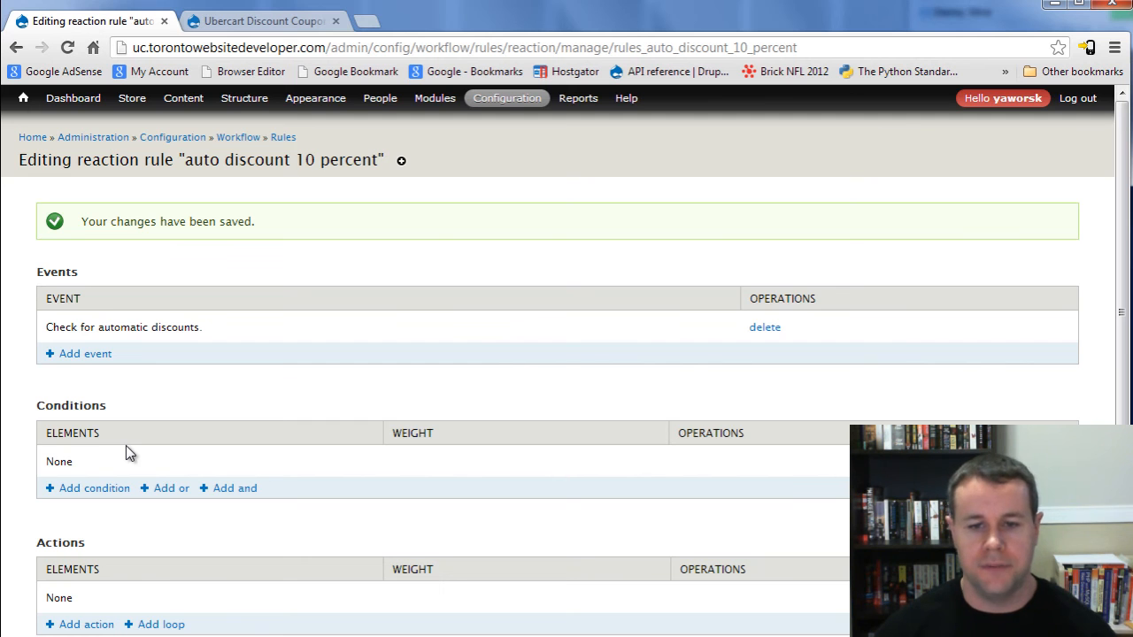
Add a condition of type Check an order's number of products to the auto discount 10 percent rule
scroll(124, 400, "down", 1)
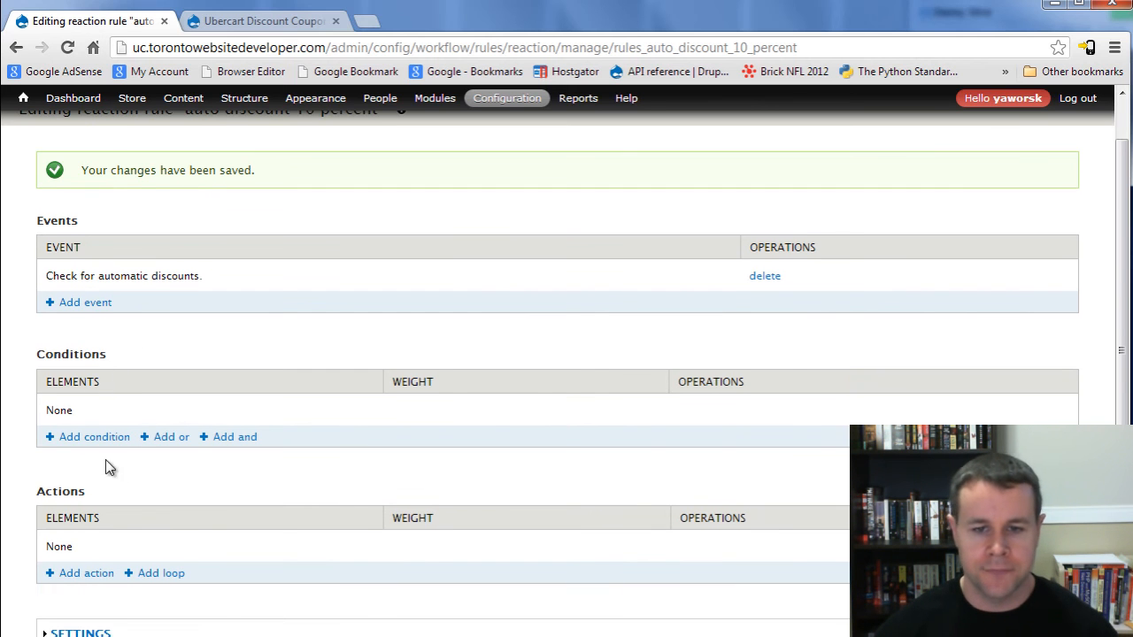
left_click(97, 440)
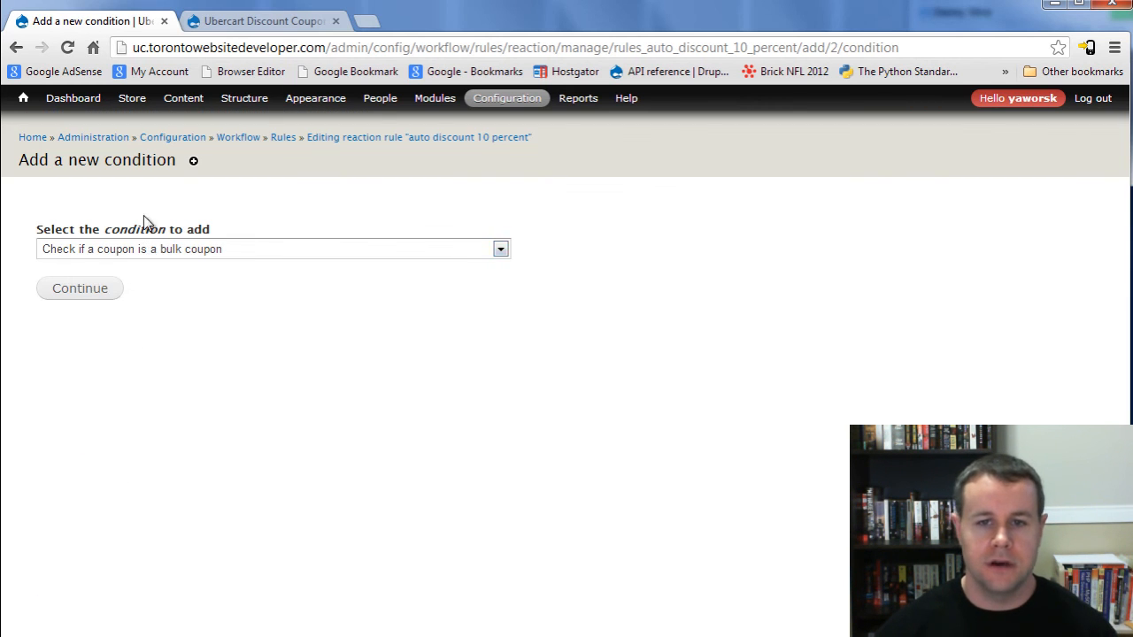
left_click(149, 249)
scroll(175, 403, "down", 5)
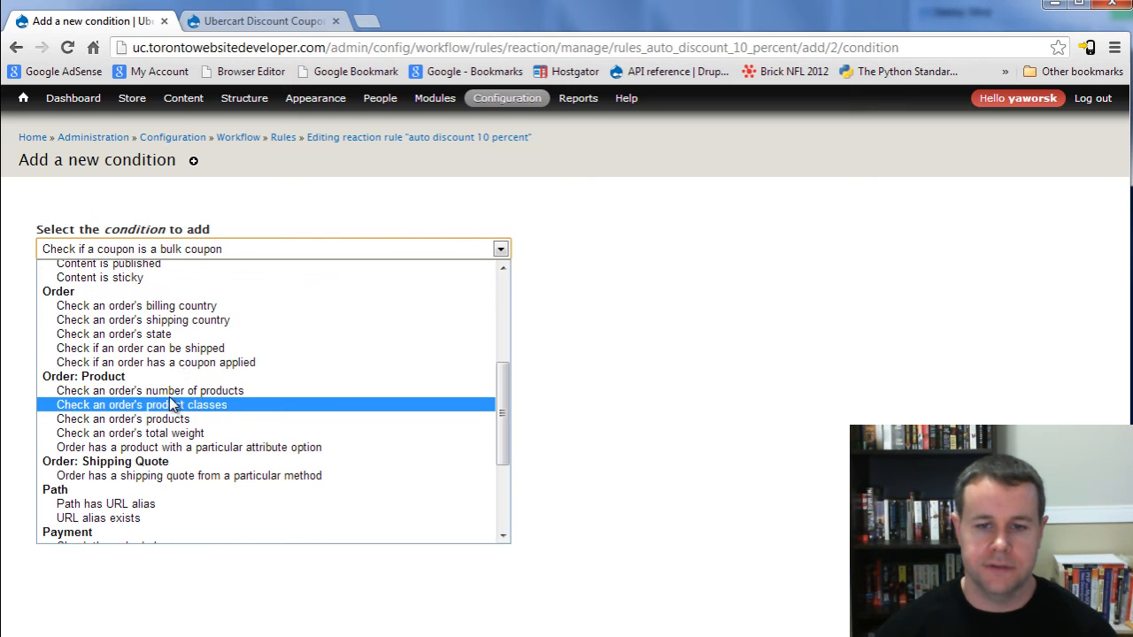
left_click(163, 394)
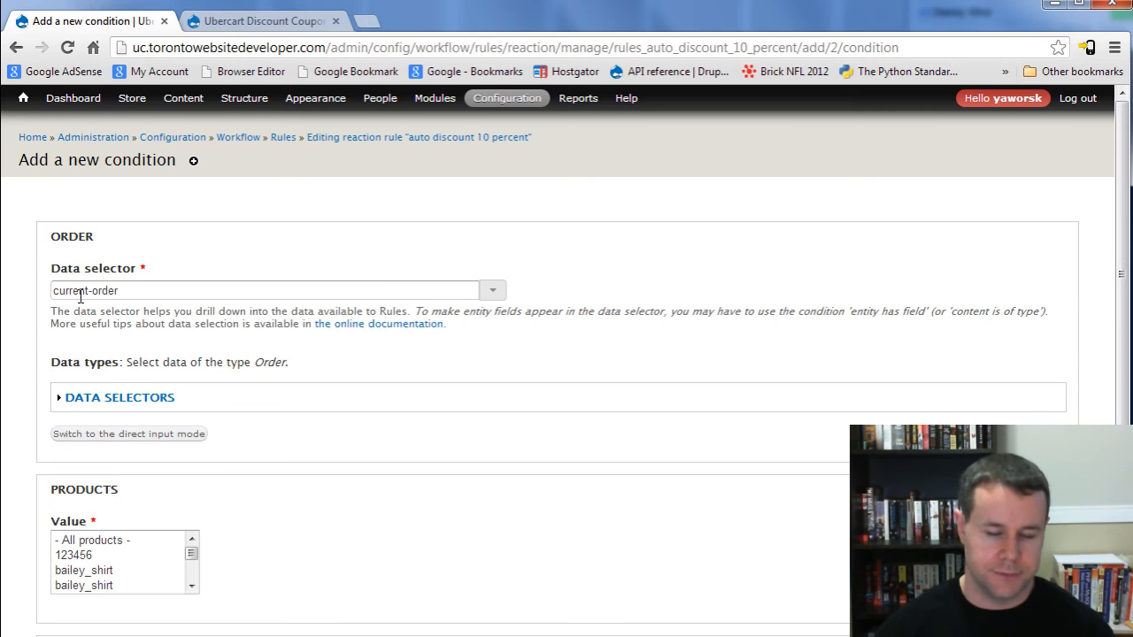
Apply the product-number condition to all products and set its product count value to 6
scroll(217, 494, "down", 3)
left_click(93, 377)
scroll(420, 409, "up", 2)
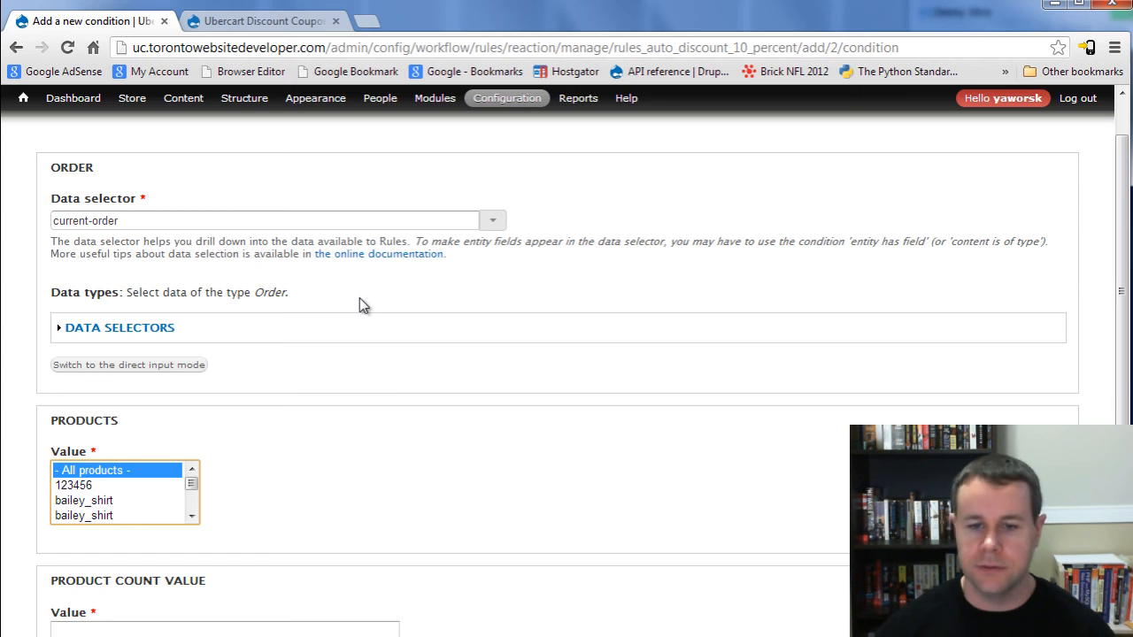
scroll(359, 306, "down", 3)
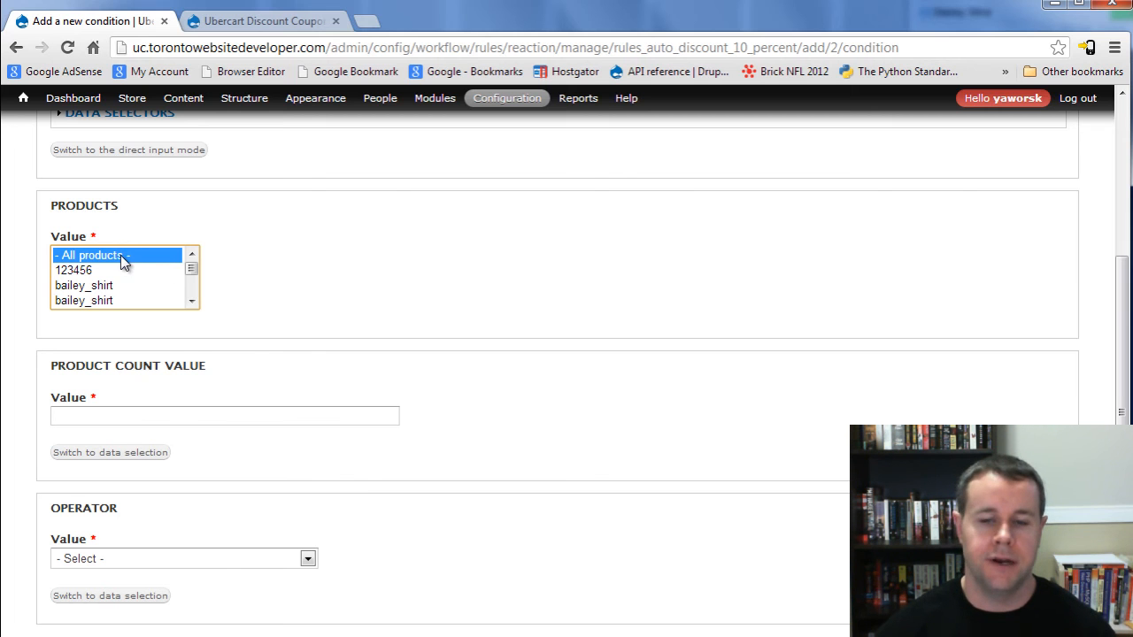
scroll(309, 354, "down", 1)
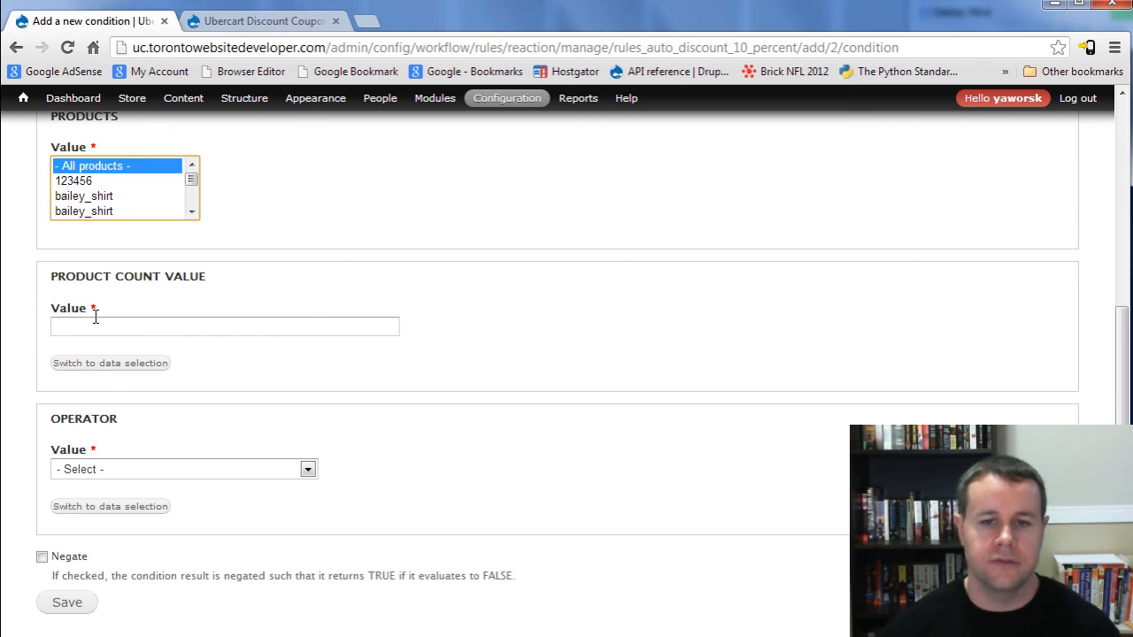
left_click(83, 326)
type("6")
key("Down")
left_click(329, 431)
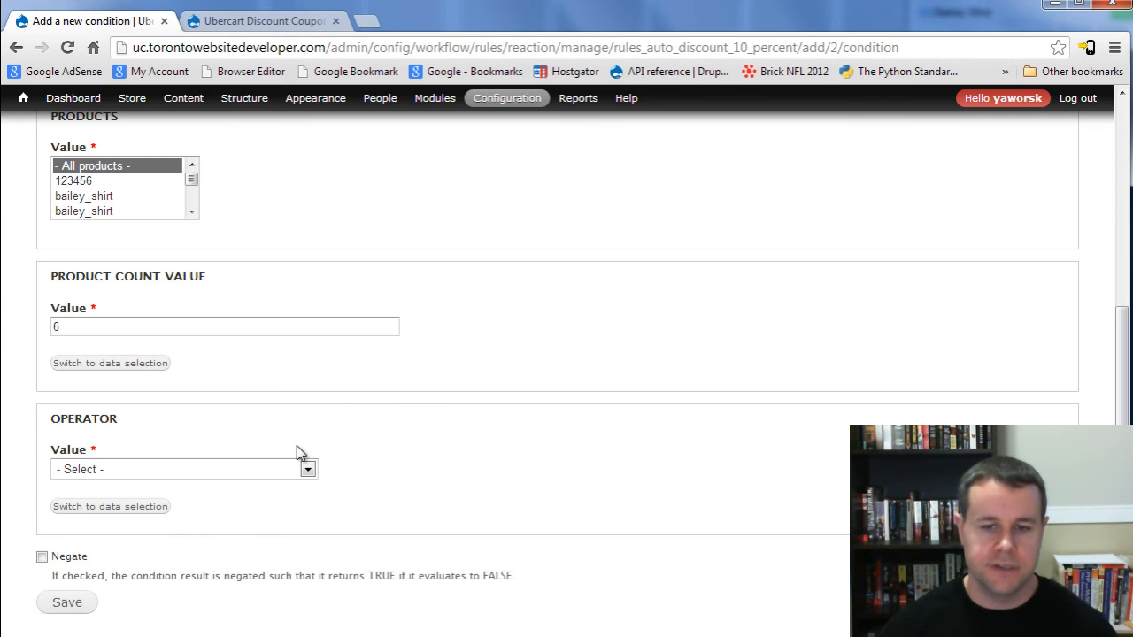
Set the condition's operator to Total is greater than or equal to specified value and save the condition
left_click(307, 469)
left_click(273, 542)
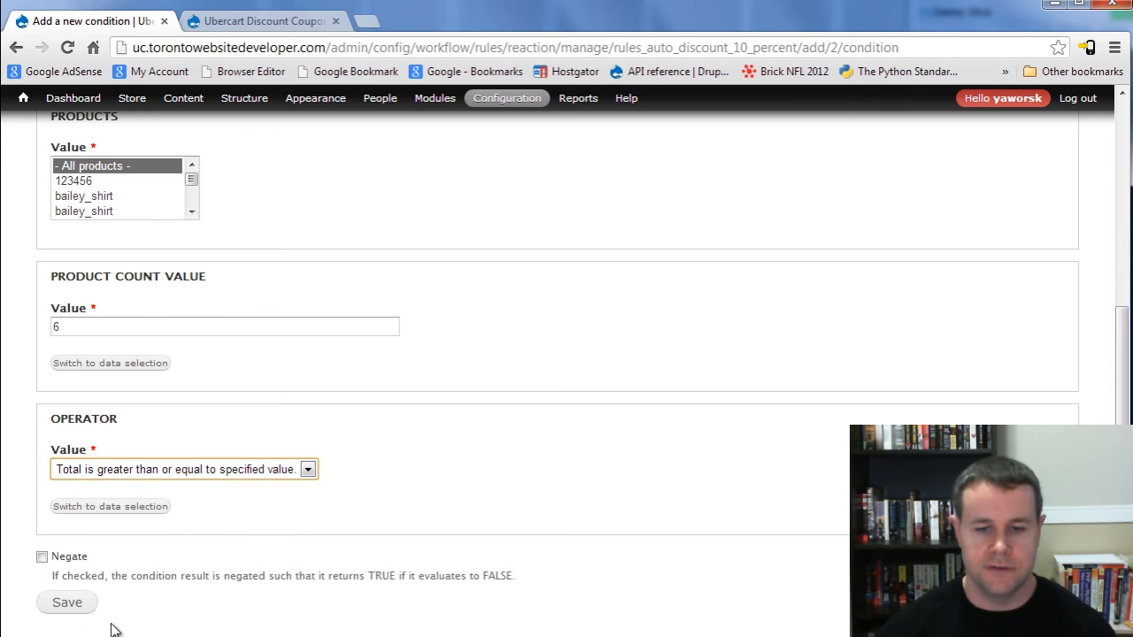
left_click(67, 604)
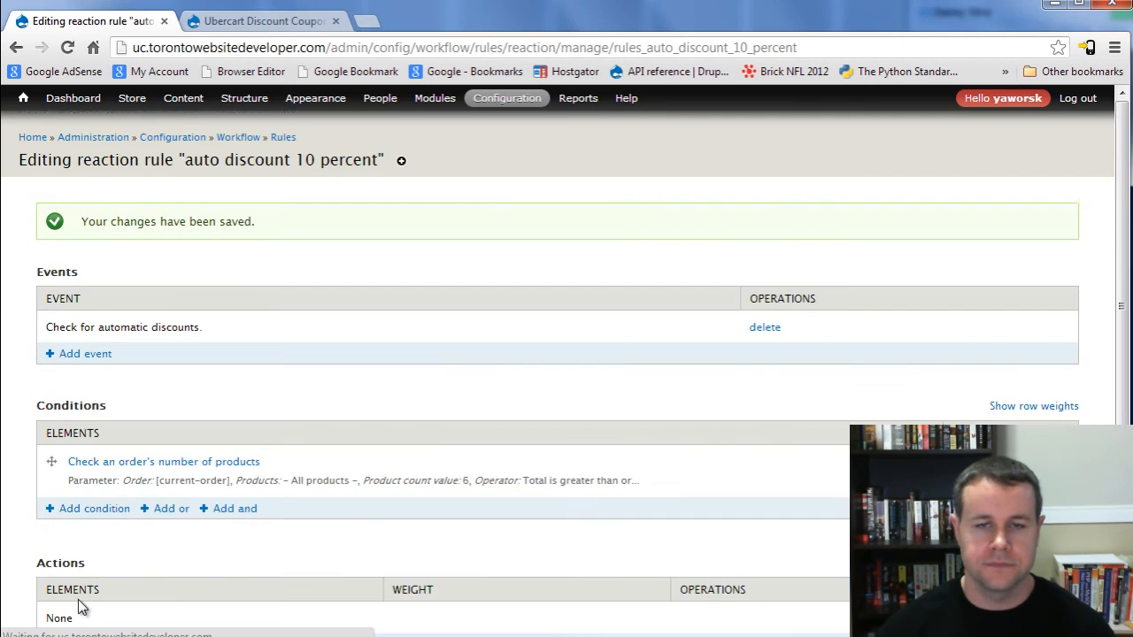
Add the action Apply a coupon to the current order to the auto discount 10 percent rule
scroll(341, 540, "down", 2)
left_click(89, 502)
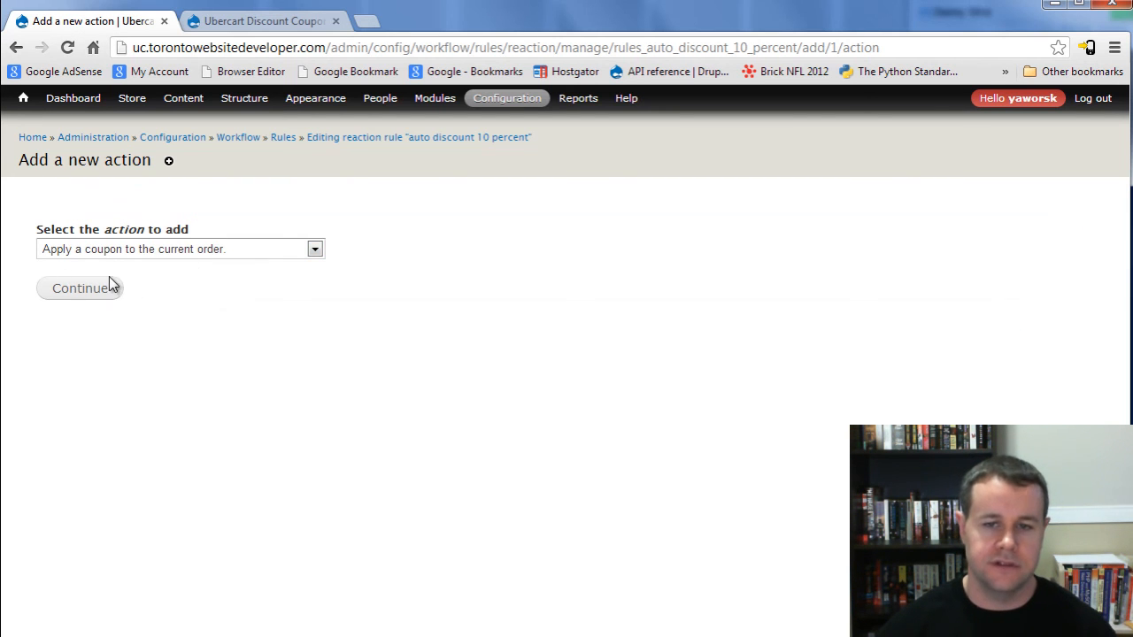
left_click(85, 295)
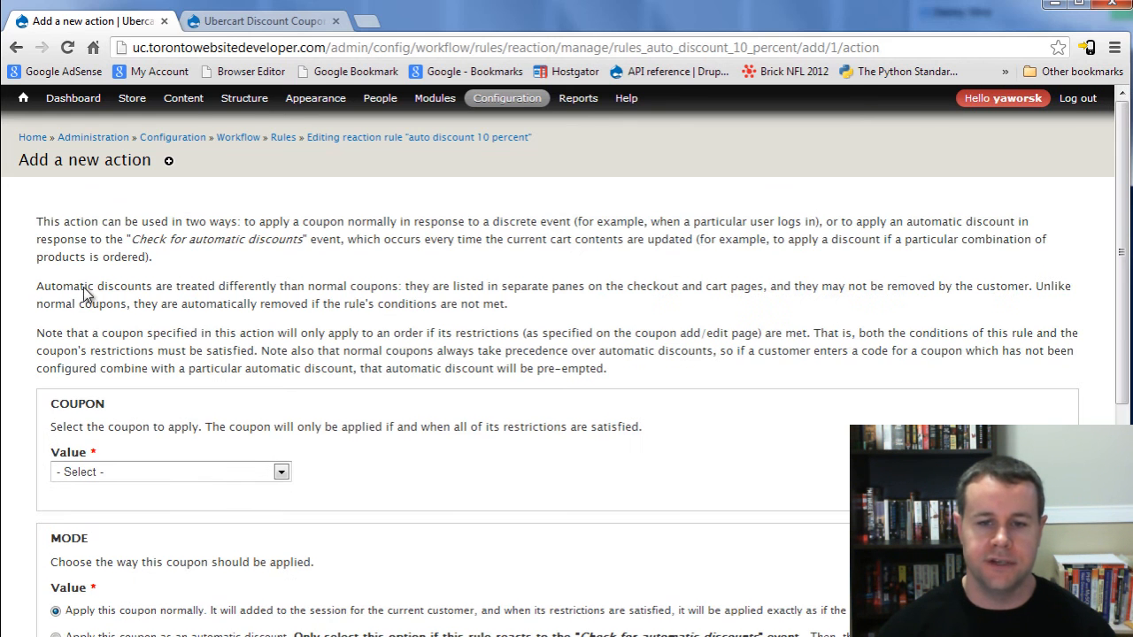
Choose auto10percent as the action's coupon, set it to apply as an automatic discount, and save the action
scroll(380, 443, "down", 3)
left_click(200, 292)
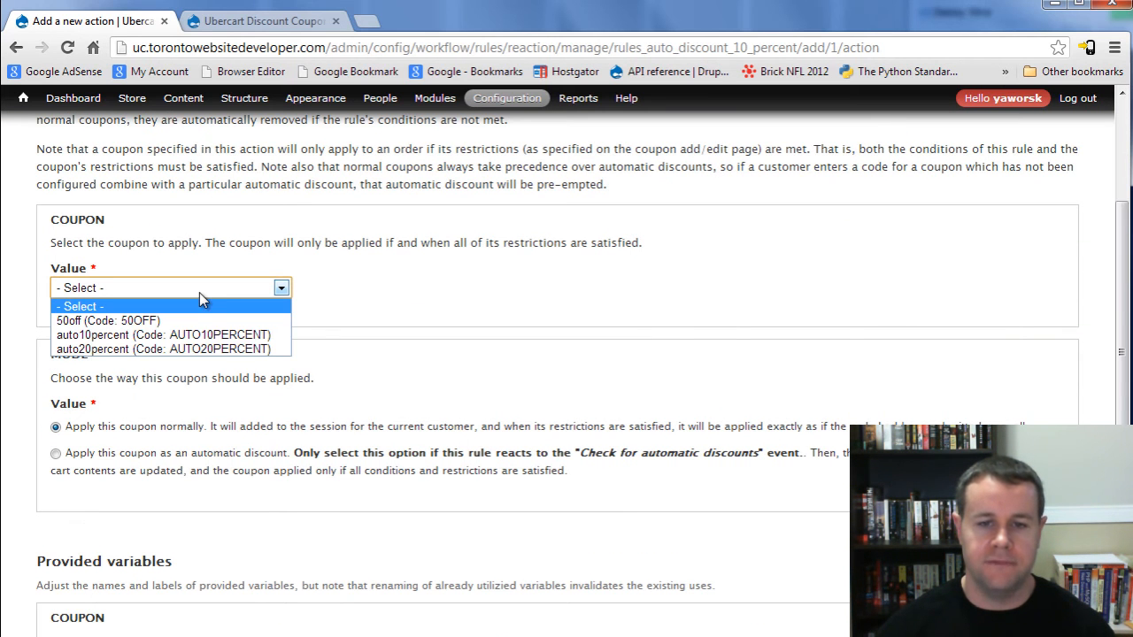
left_click(174, 333)
left_click(158, 351)
scroll(156, 372, "down", 2)
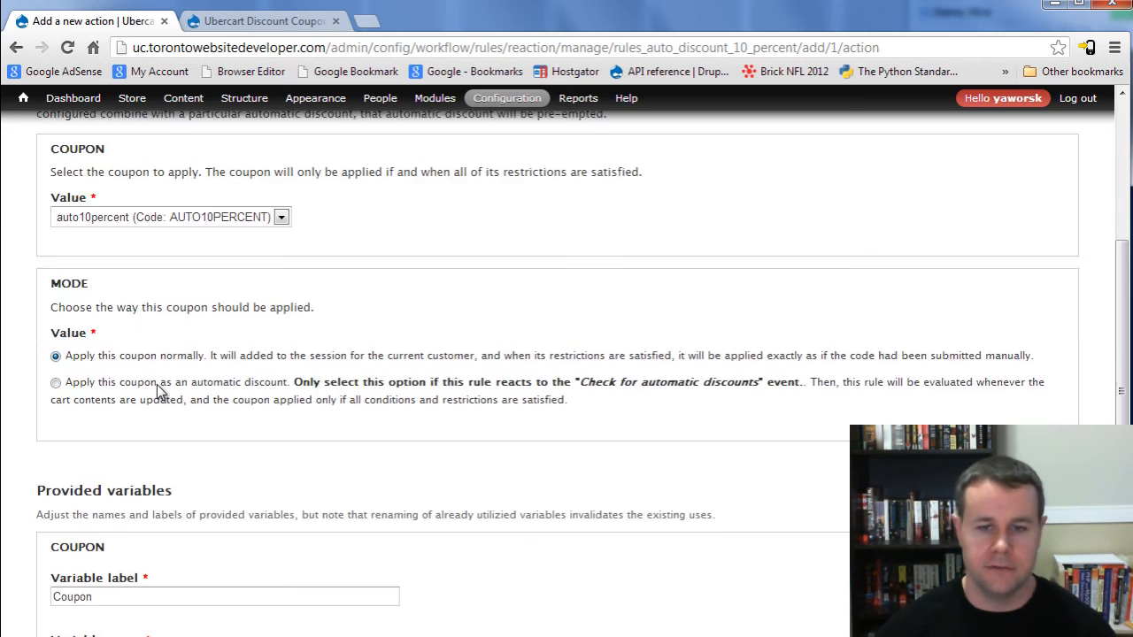
left_click(56, 339)
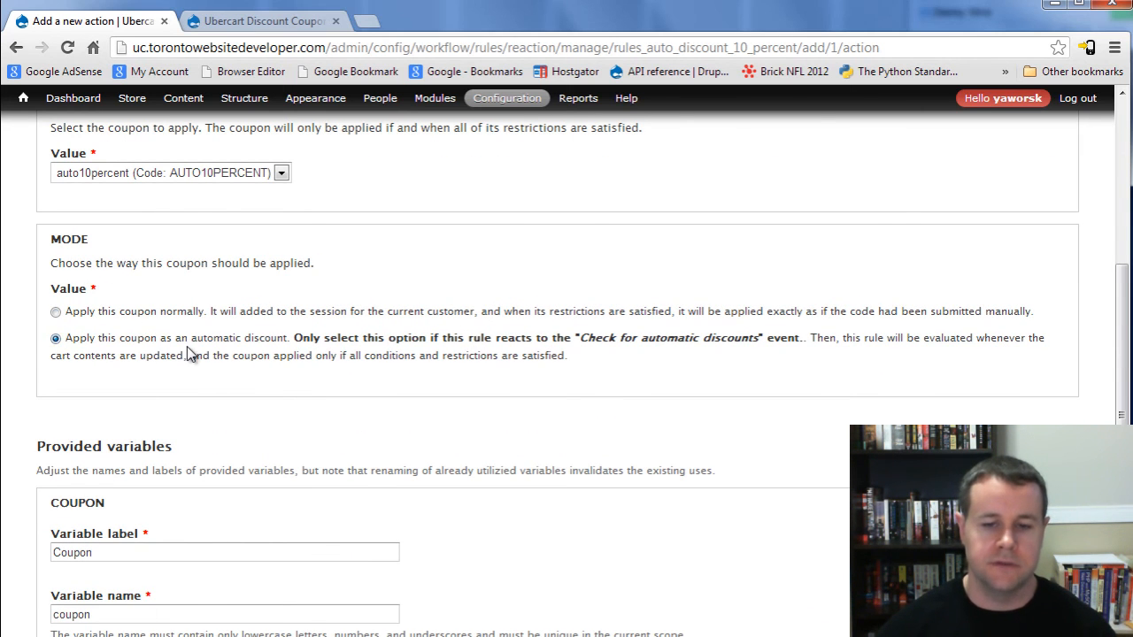
scroll(187, 345, "down", 2)
left_click(67, 586)
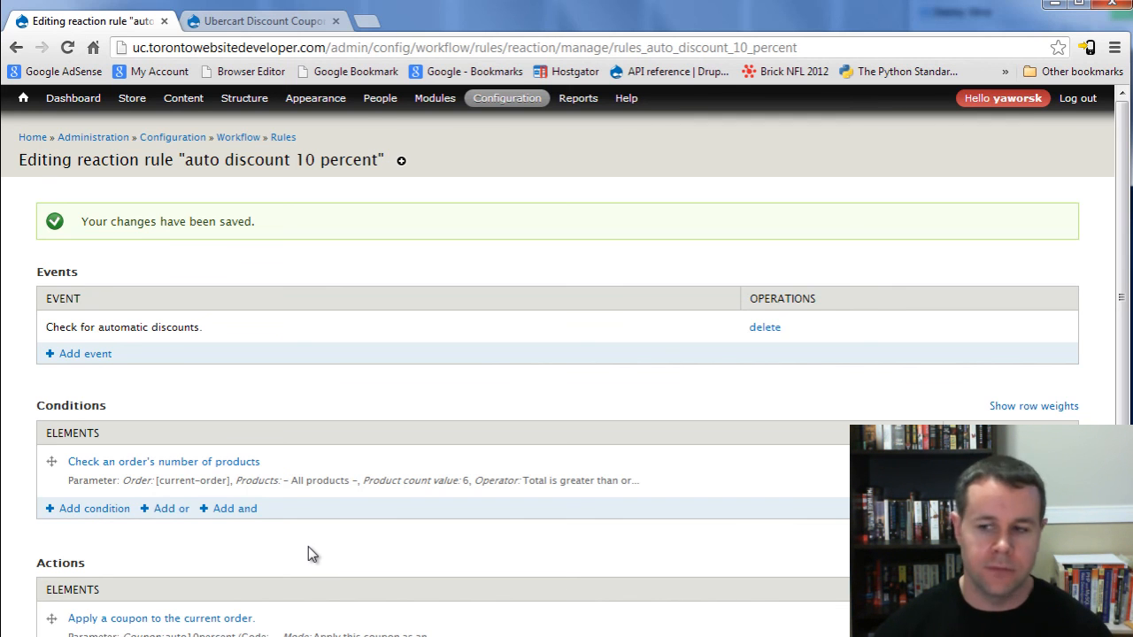
Add an AND group to the rule's conditions and start a Check an order's number of products condition inside it
left_click(232, 510)
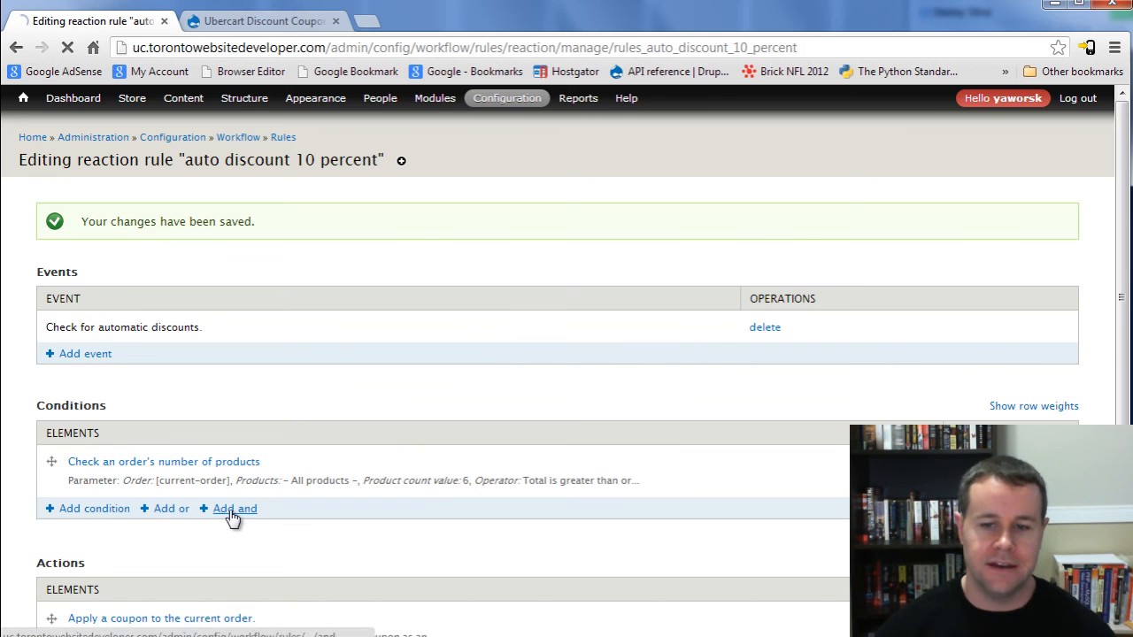
left_click(92, 319)
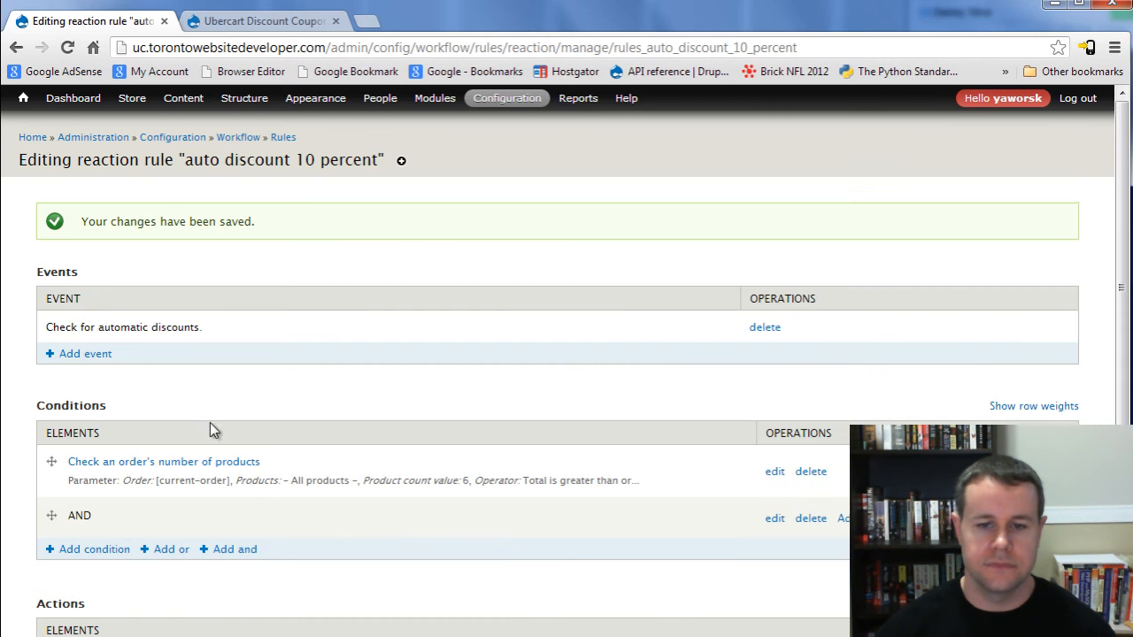
scroll(300, 447, "down", 2)
left_click(854, 443)
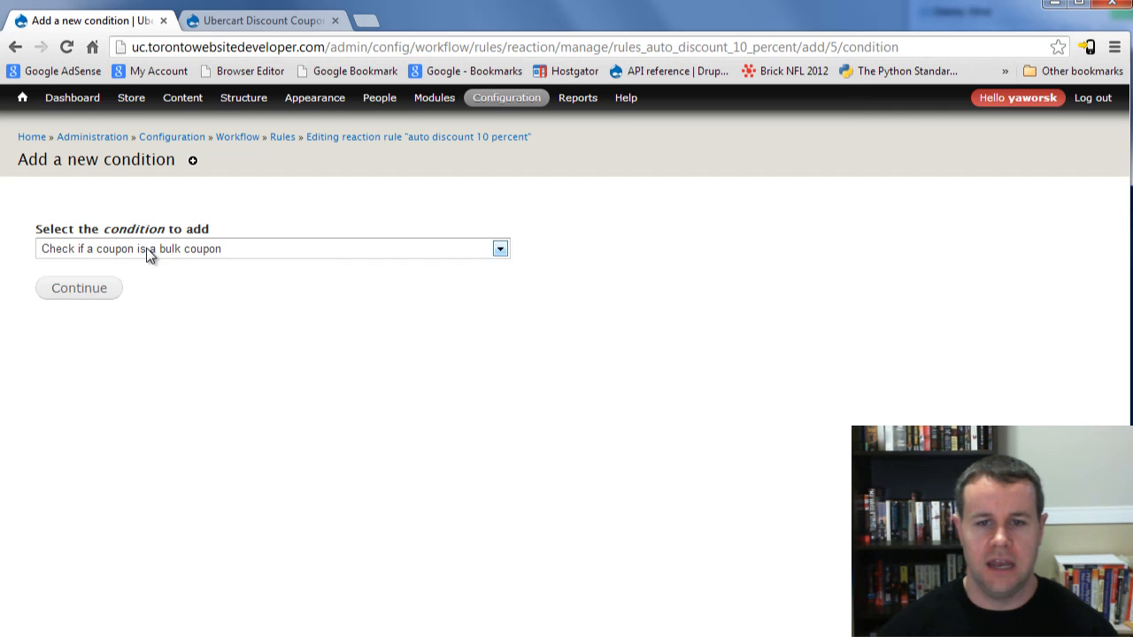
left_click(149, 254)
scroll(212, 416, "down", 5)
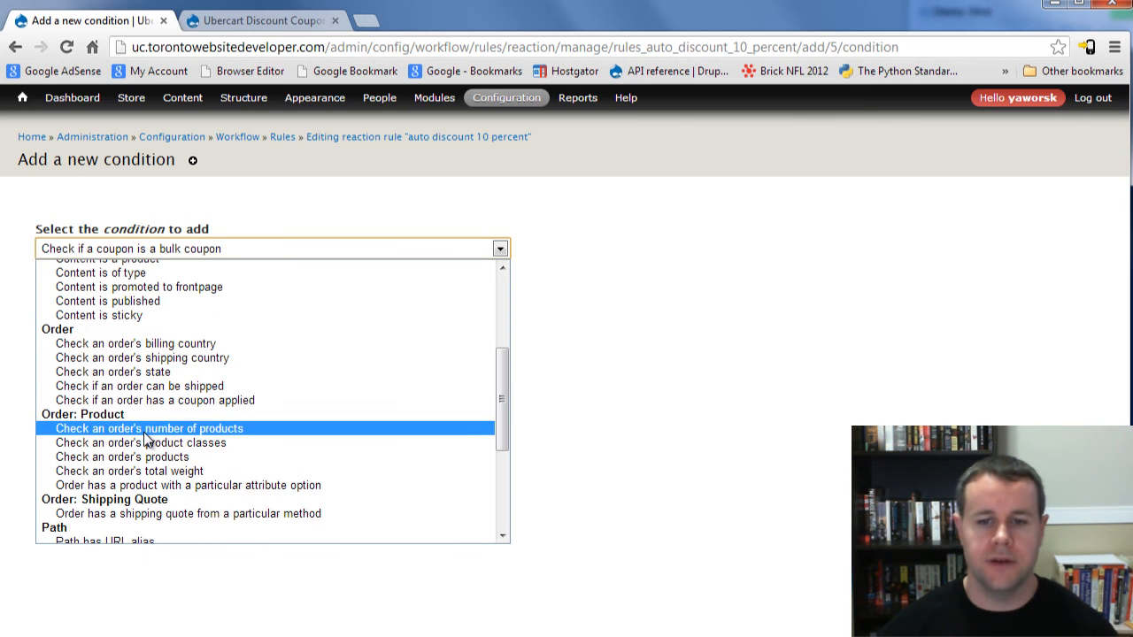
left_click(133, 429)
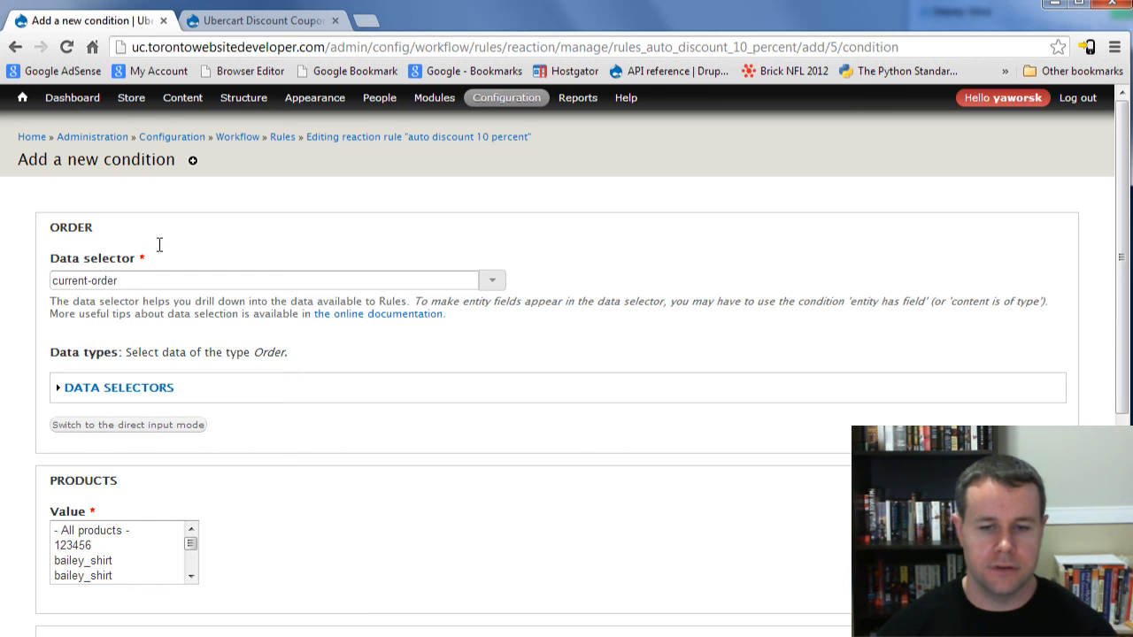
Apply the AND group's condition to all products with a product count value of 10
scroll(186, 310, "down", 3)
scroll(193, 324, "down", 1)
left_click(107, 315)
scroll(257, 320, "down", 2)
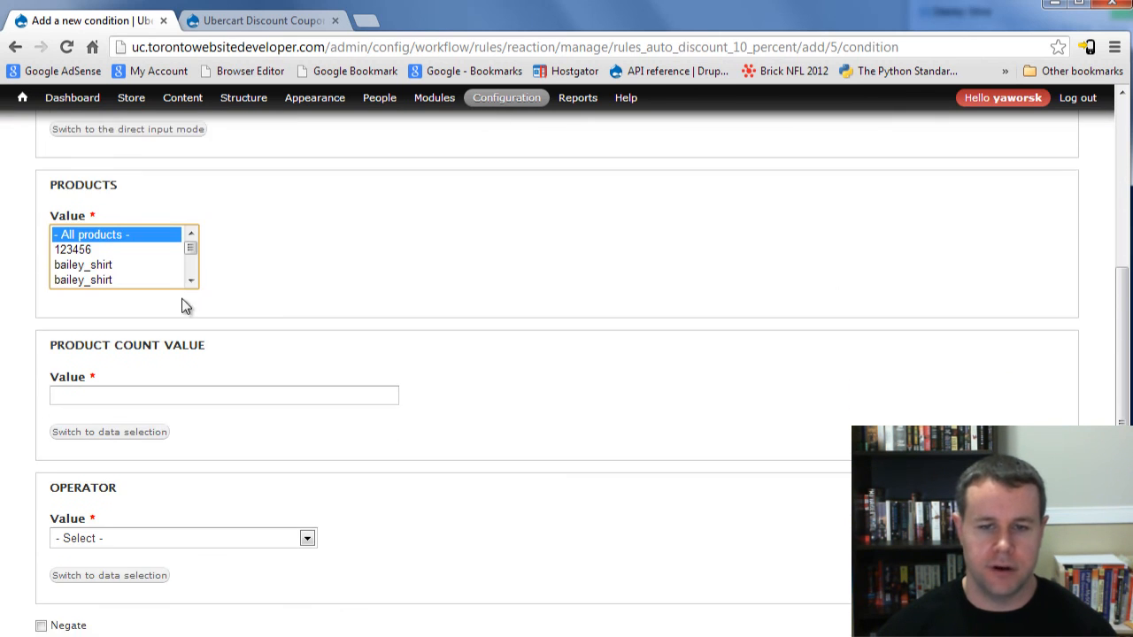
left_click(148, 334)
type("10")
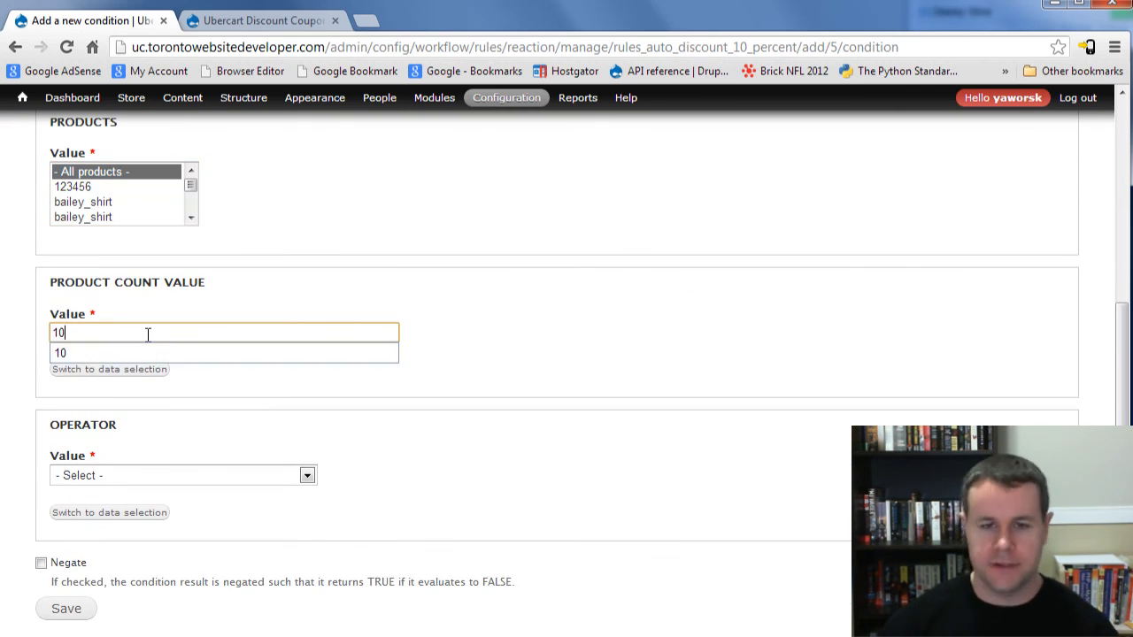
left_click(361, 404)
scroll(361, 405, "down", 1)
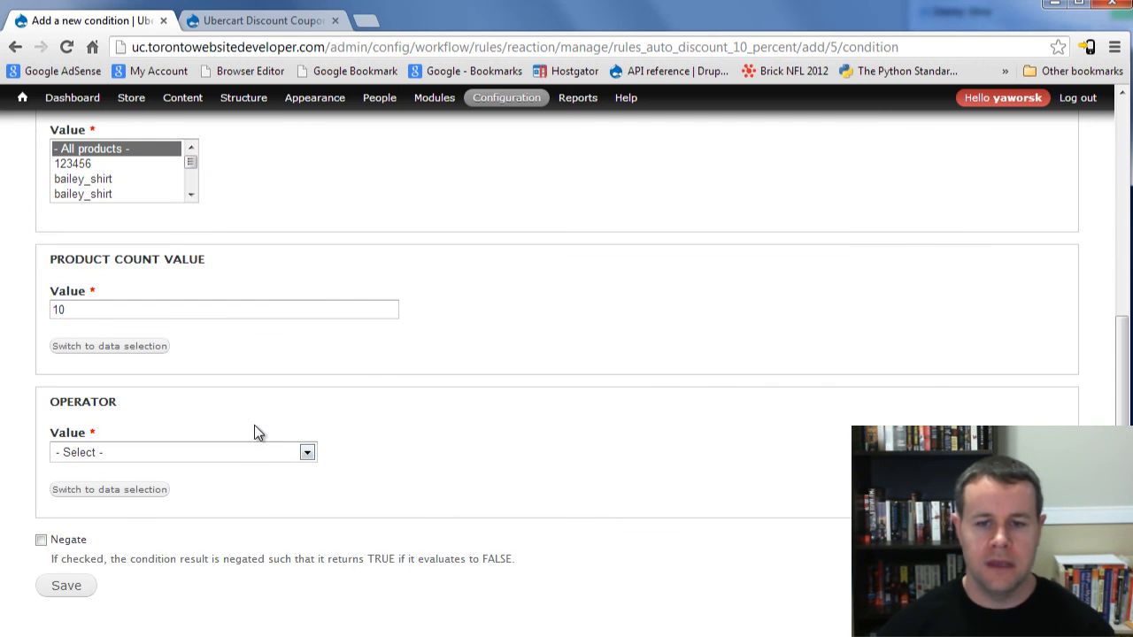
Set the operator to Total is greater than or equal to specified value, negate the condition, and save it
left_click(248, 452)
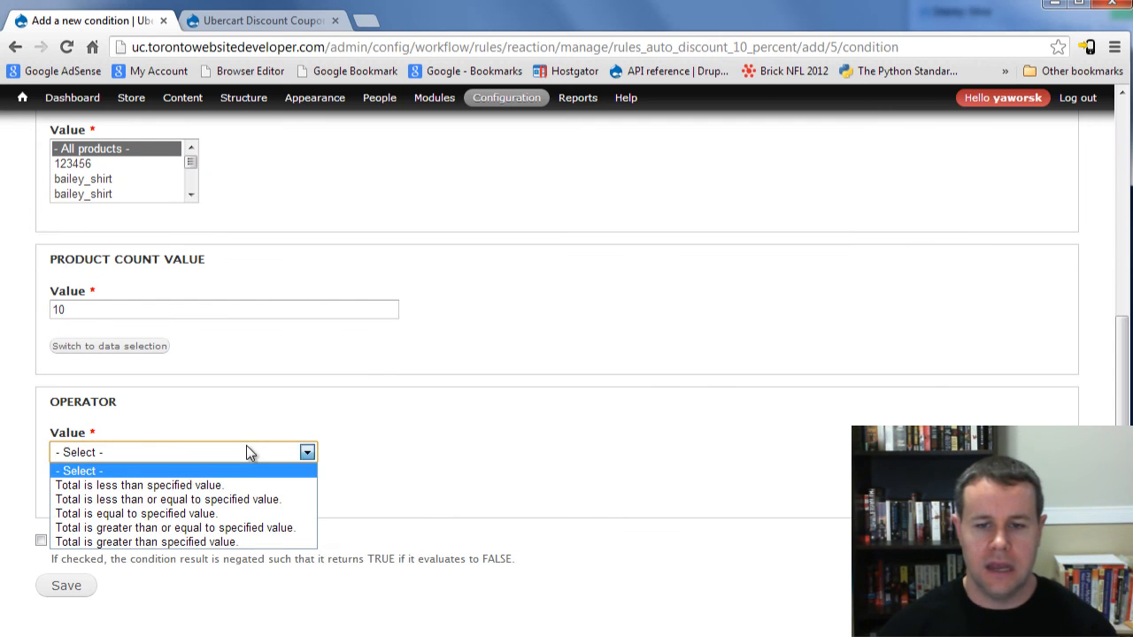
left_click(230, 529)
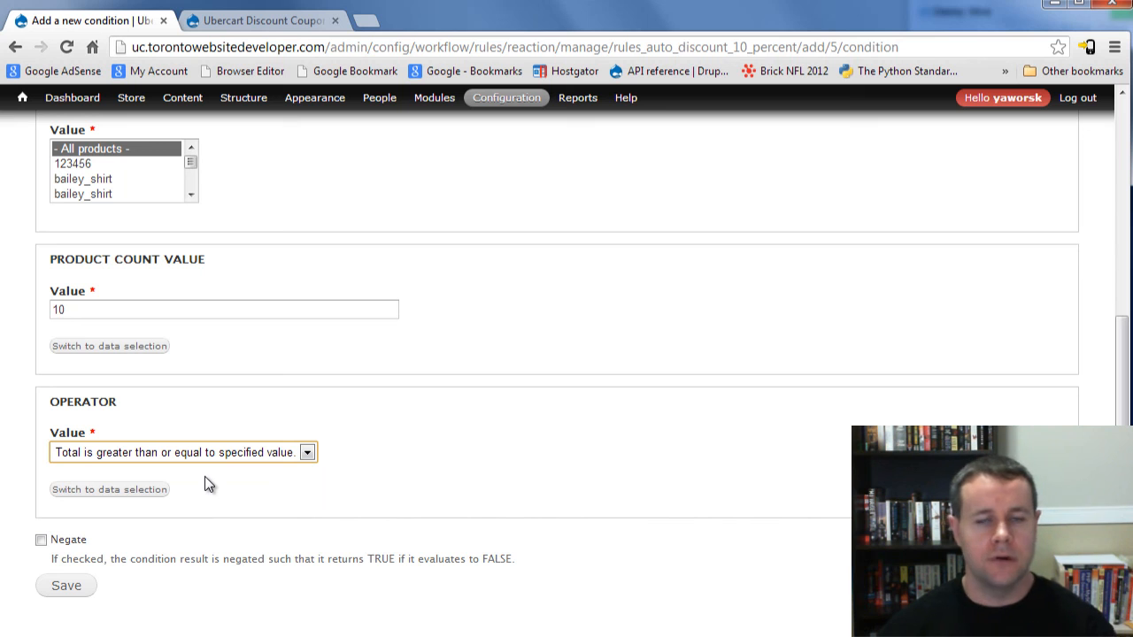
left_click(40, 539)
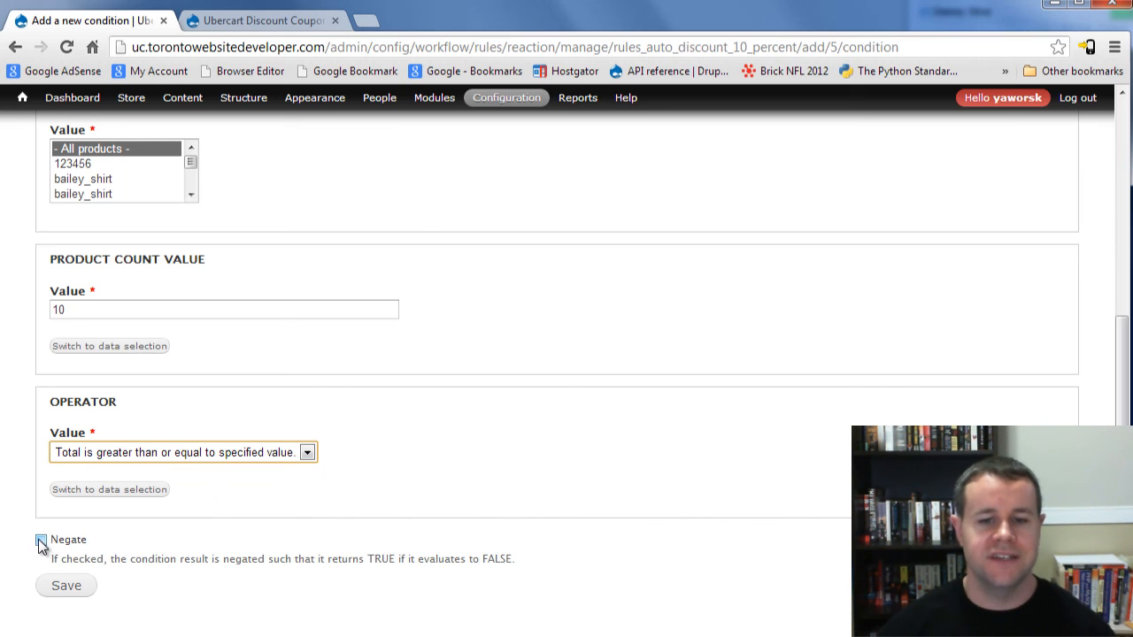
left_click(59, 584)
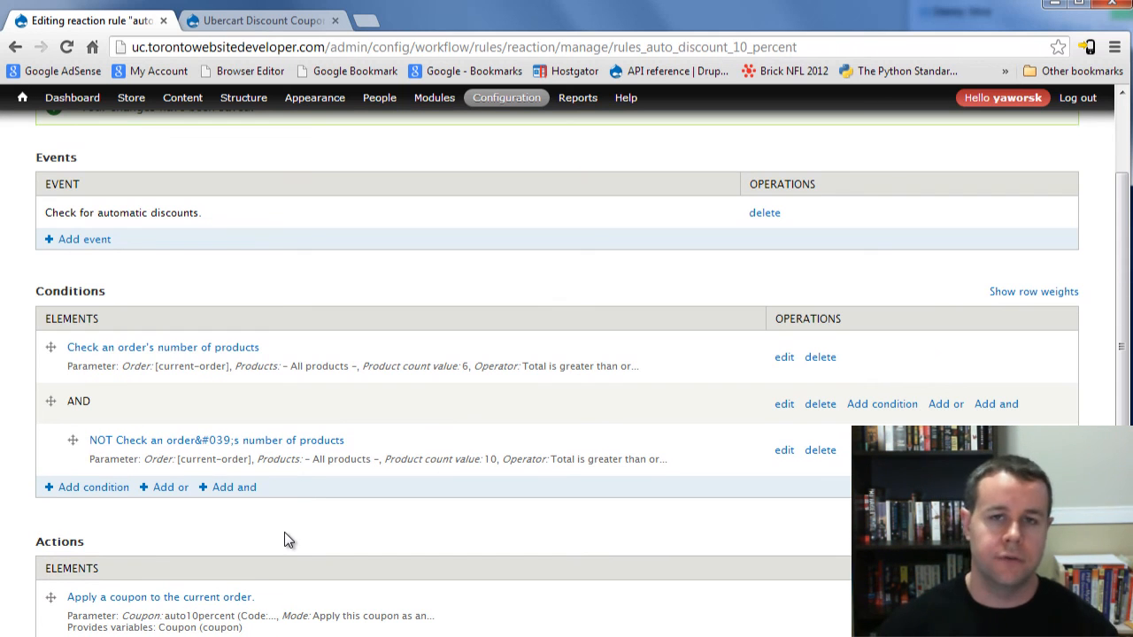
scroll(268, 542, "down", 2)
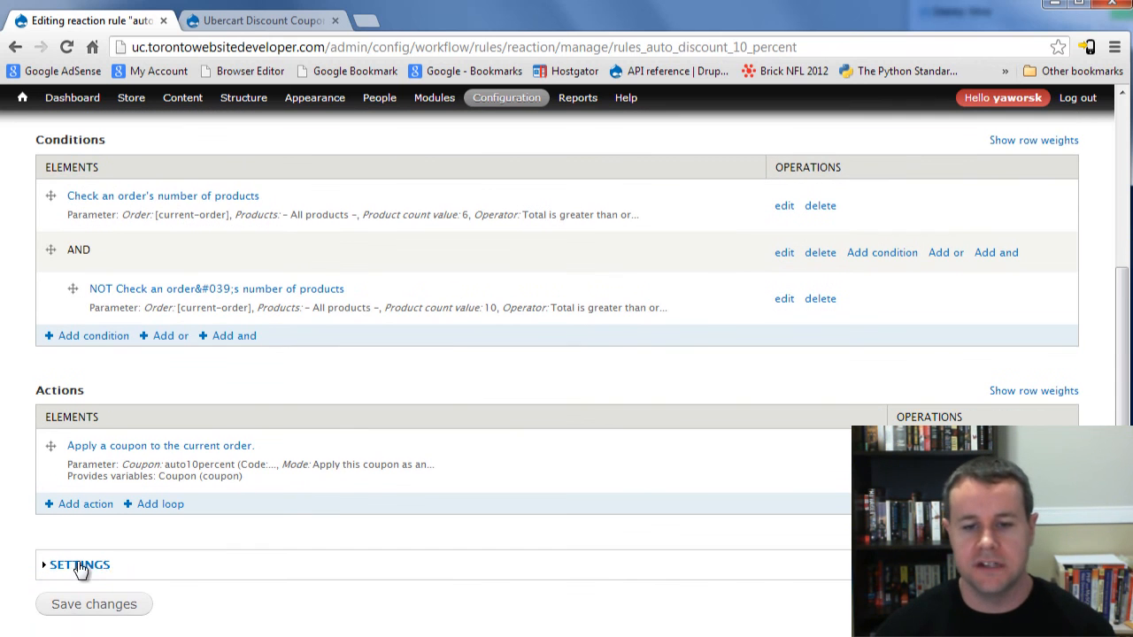
Save the auto discount 10 percent rule and start a new reaction rule from the rules list
left_click(88, 607)
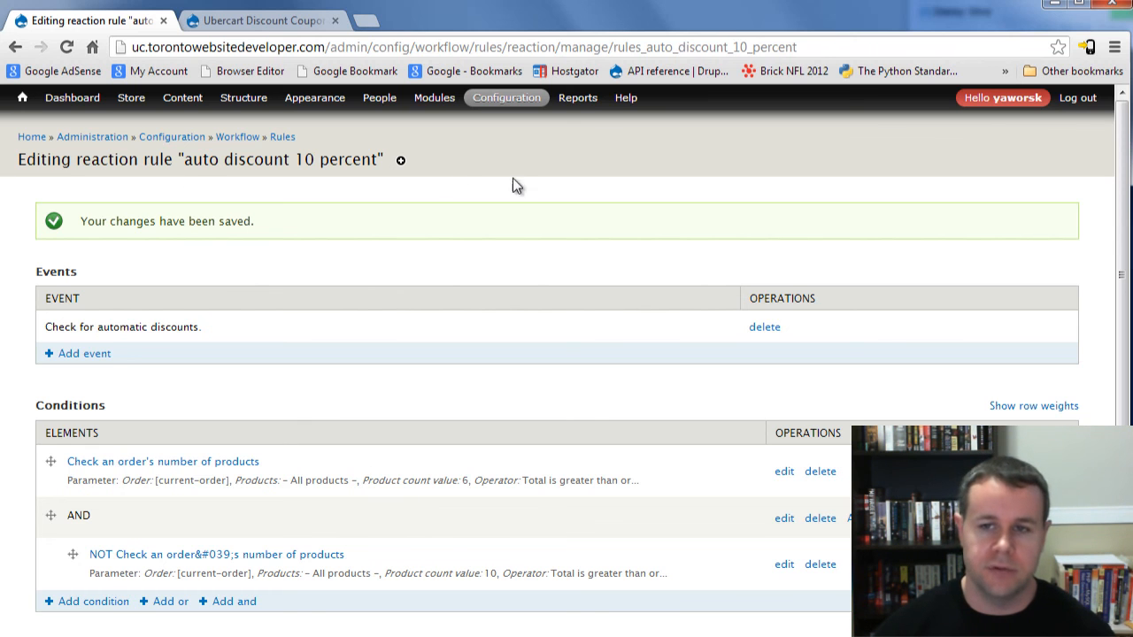
left_click(282, 137)
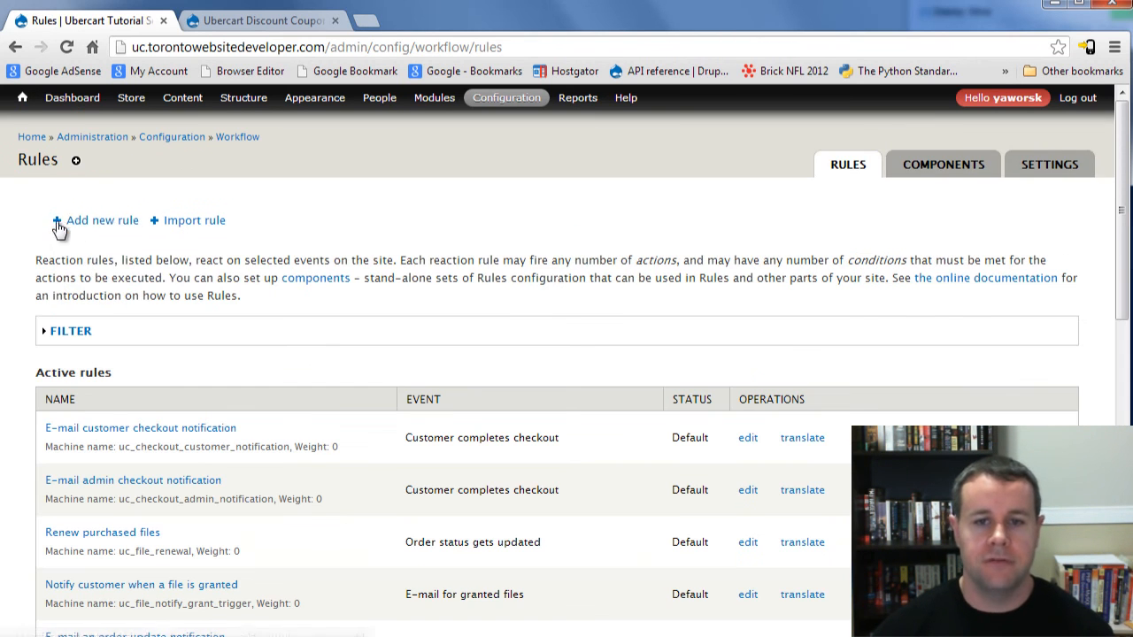
left_click(86, 223)
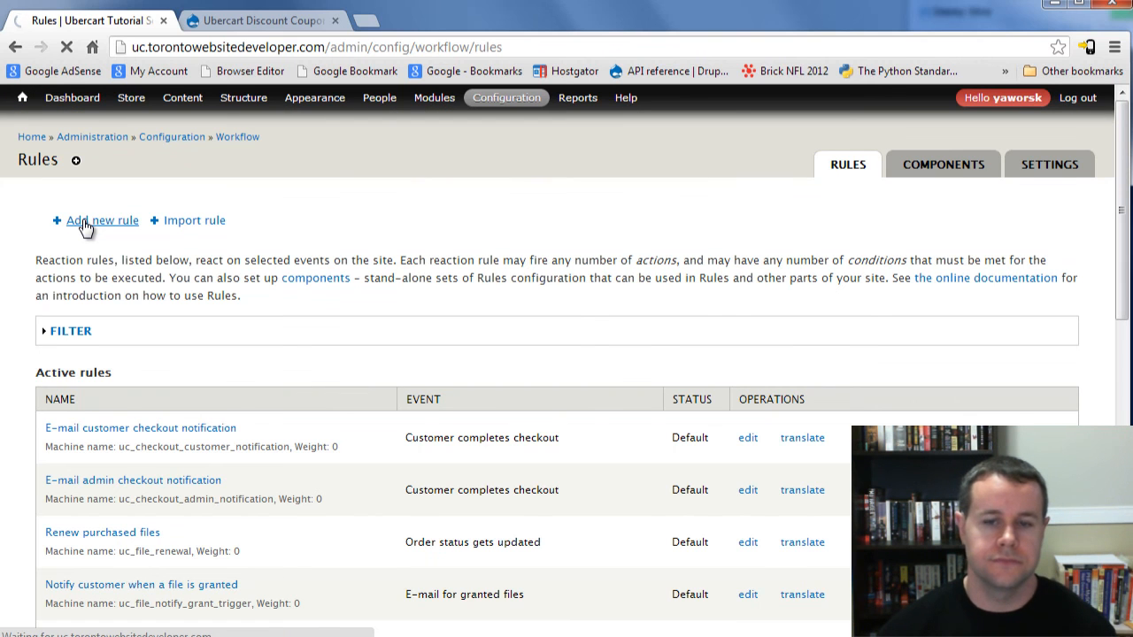
Name the new rule auto discount 20 percent
left_click(106, 249)
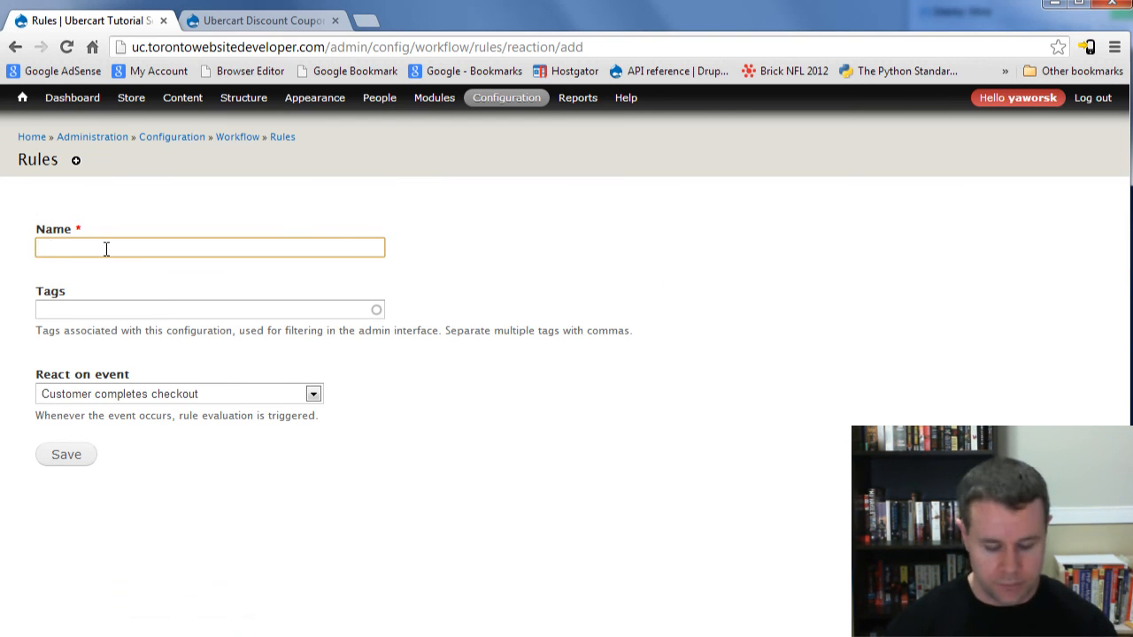
type("auto")
key("Down")
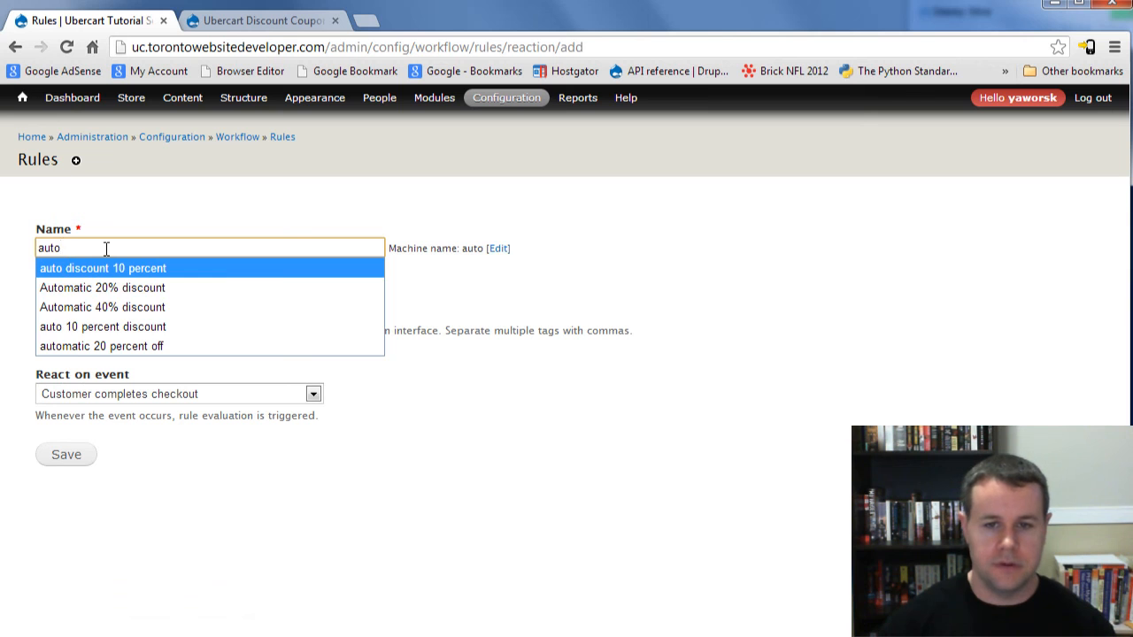
key("Return")
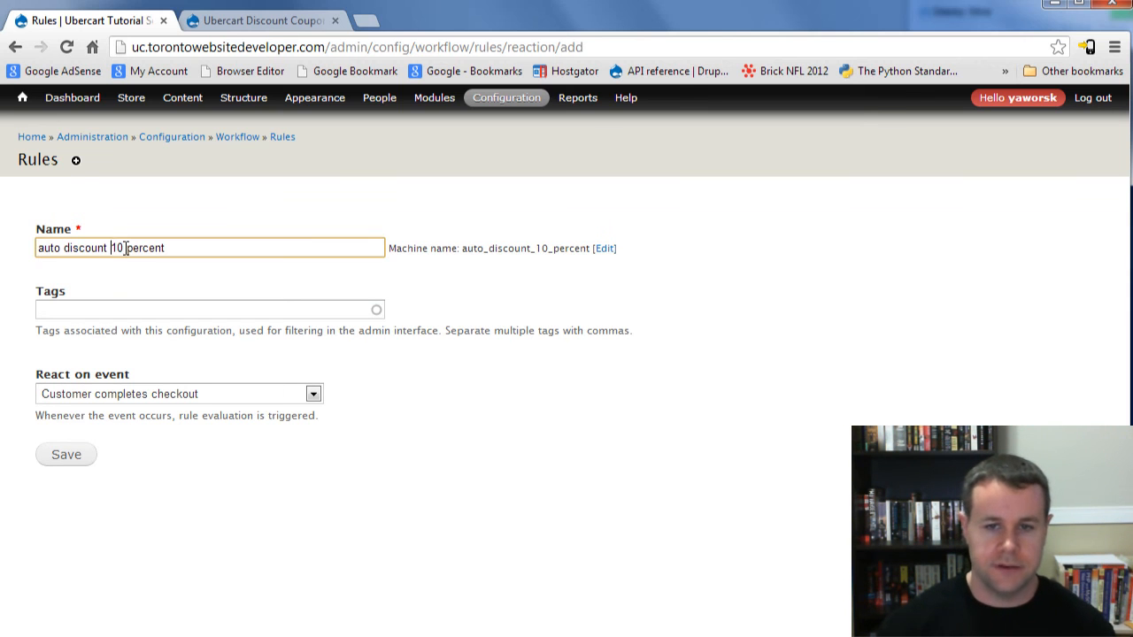
key("Delete")
key("Delete")
type("20")
Tag the new rule with ubercert and coupon
left_click(96, 306)
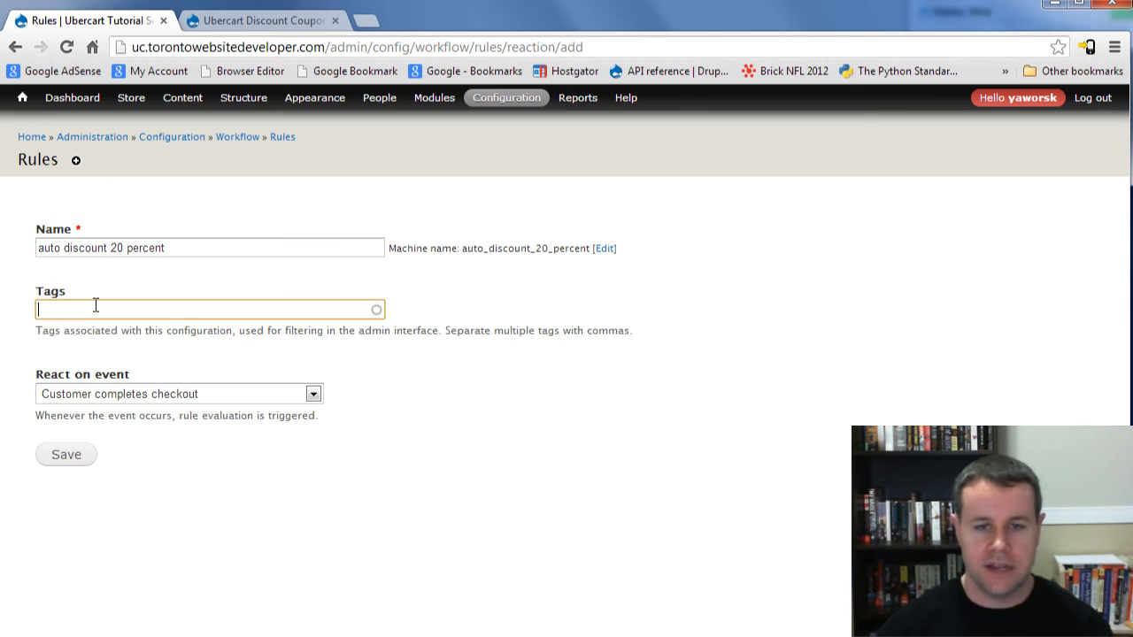
type("ubert")
key("BackSpace")
key("BackSpace")
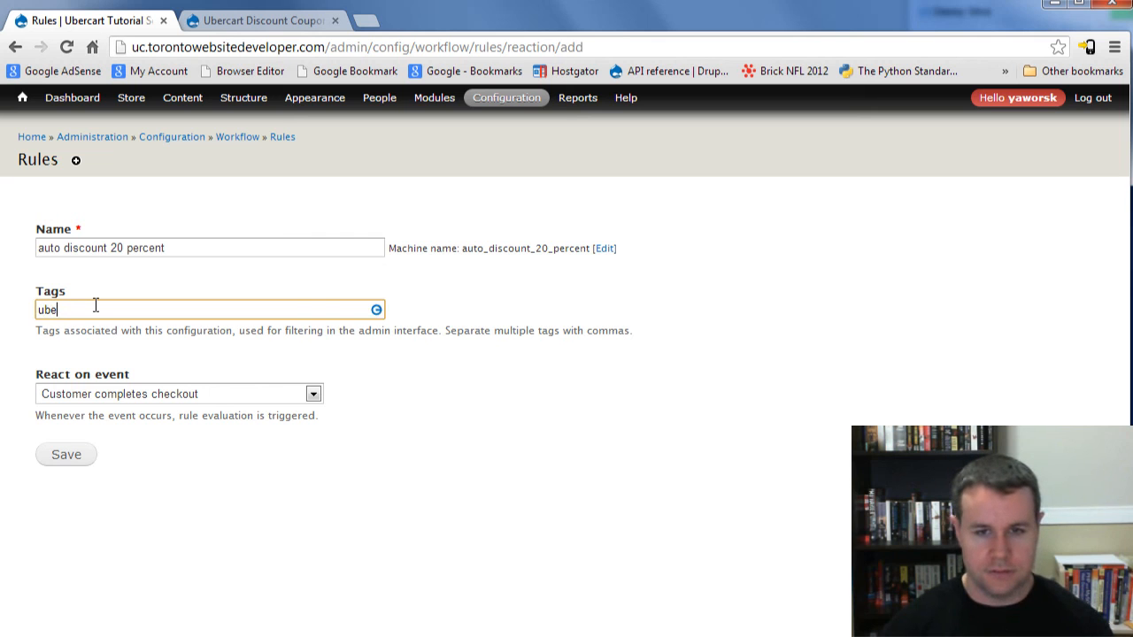
type("rcert, coupone")
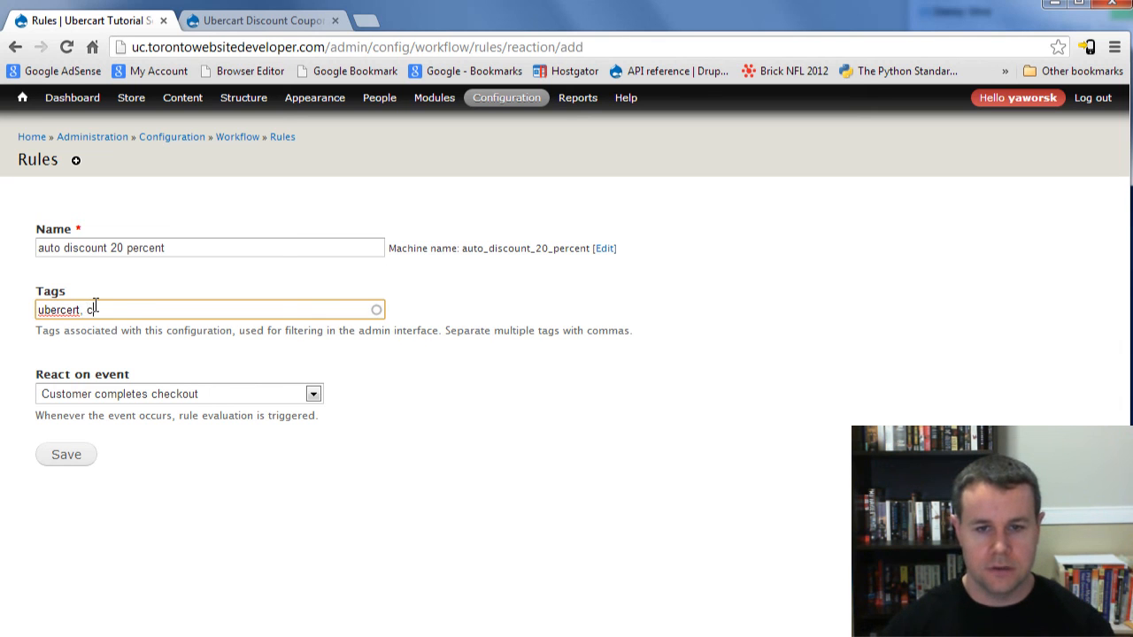
key("BackSpace")
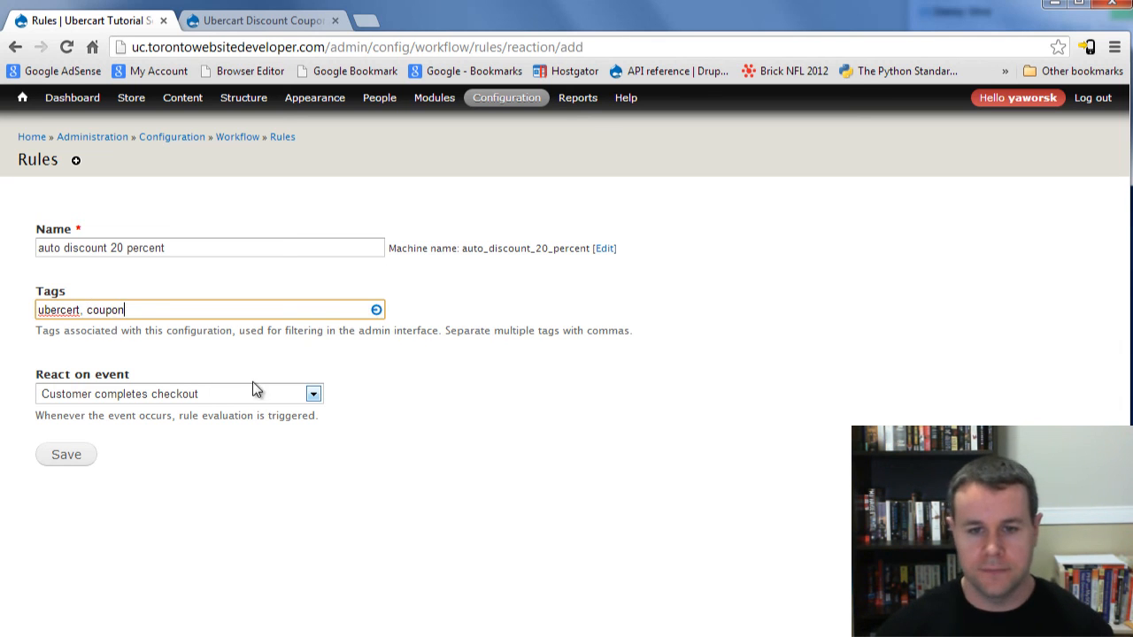
Make the rule react on the Check for automatic discounts event and save it
left_click(256, 392)
scroll(216, 516, "down", 3)
left_click(204, 565)
left_click(70, 456)
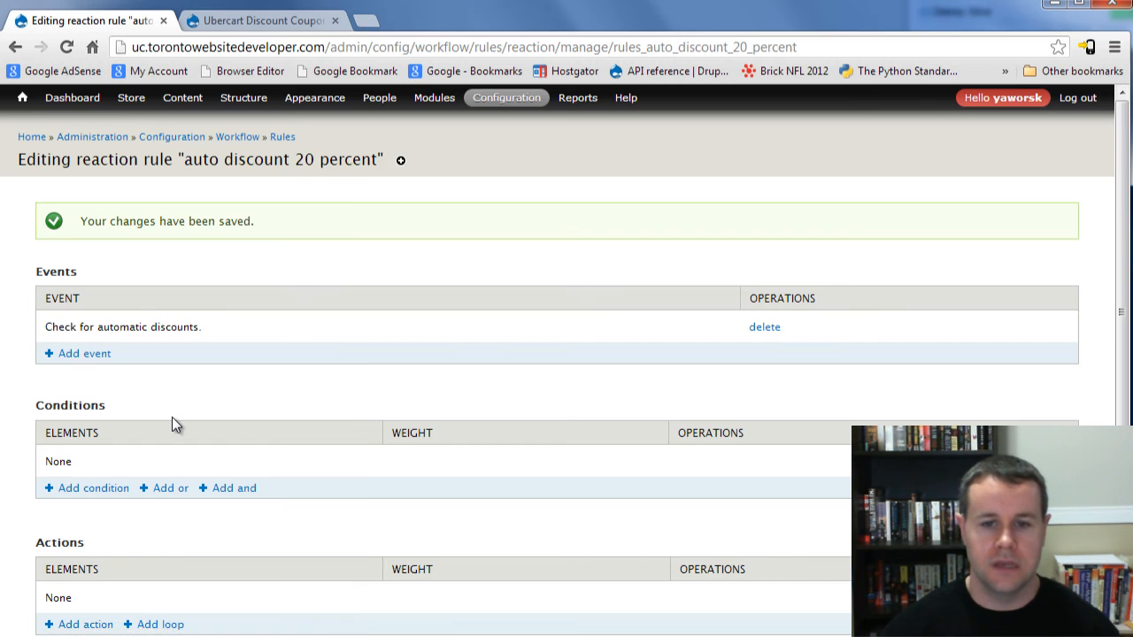
Add a Check an order's number of products condition to the auto discount 20 percent rule
scroll(172, 417, "down", 1)
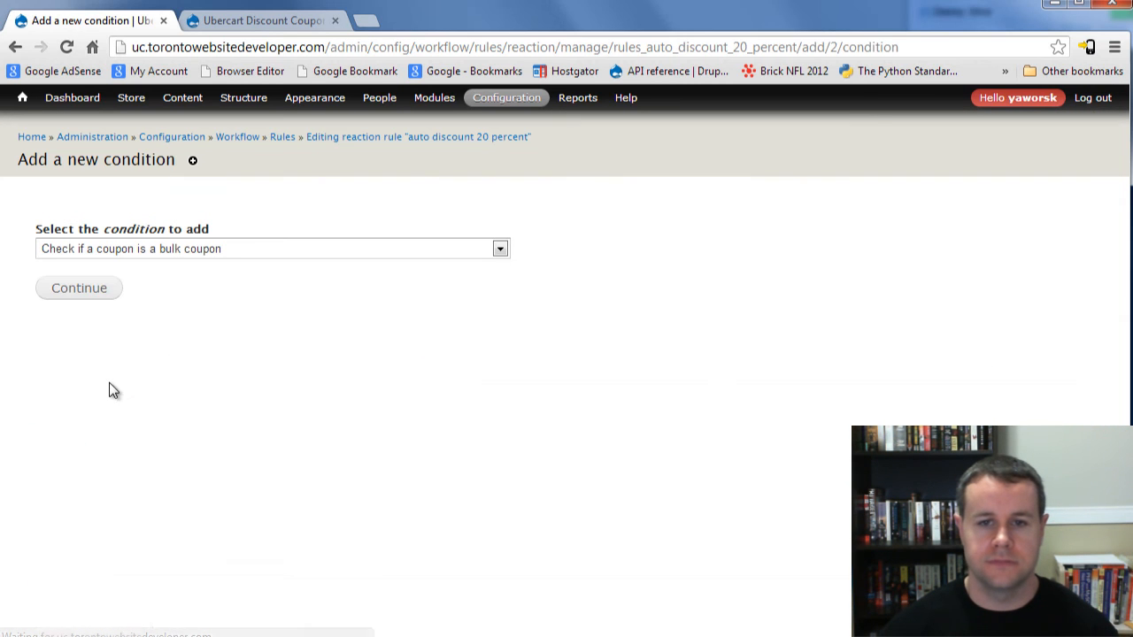
left_click(173, 246)
scroll(177, 424, "down", 4)
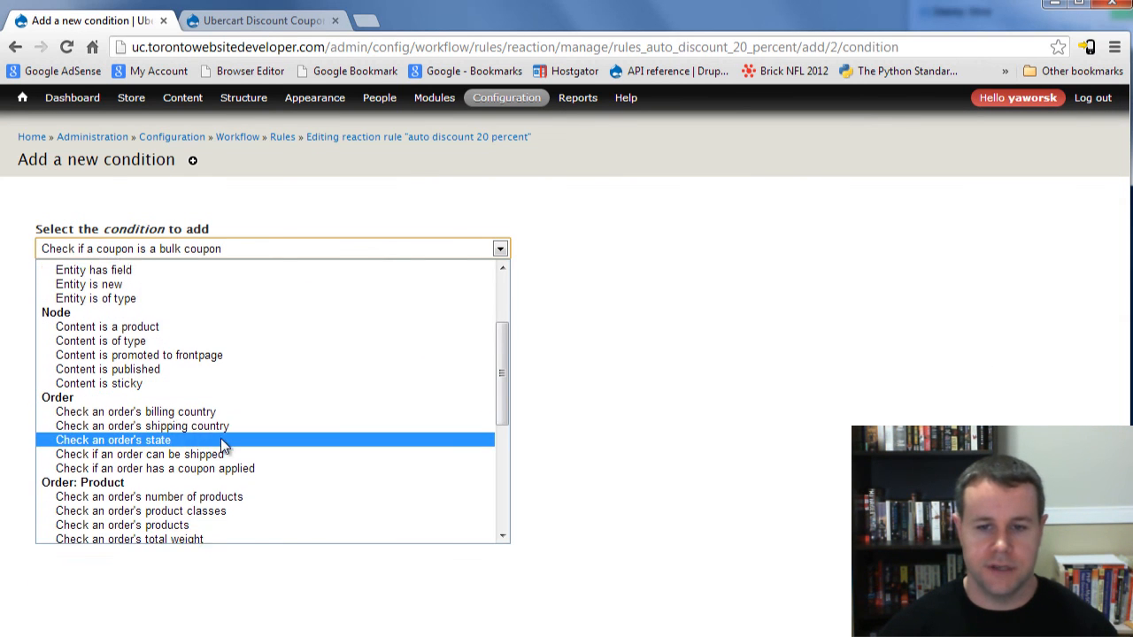
left_click(211, 447)
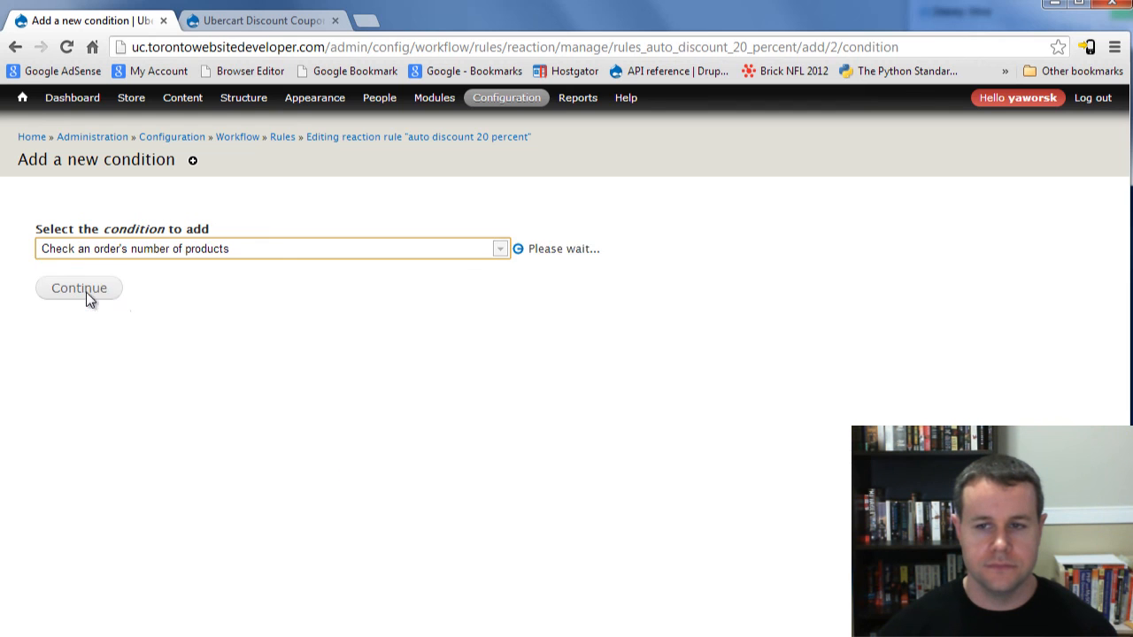
Apply the condition to all products with a product count value of 10
scroll(148, 441, "down", 3)
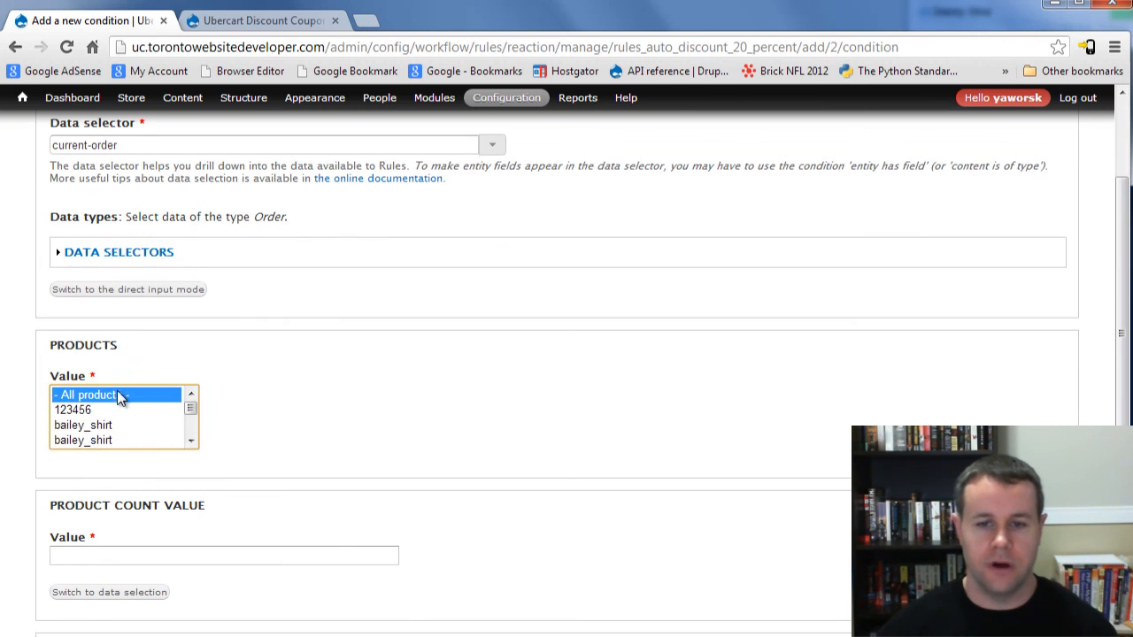
left_click(119, 396)
scroll(384, 386, "down", 3)
left_click(162, 410)
type("10")
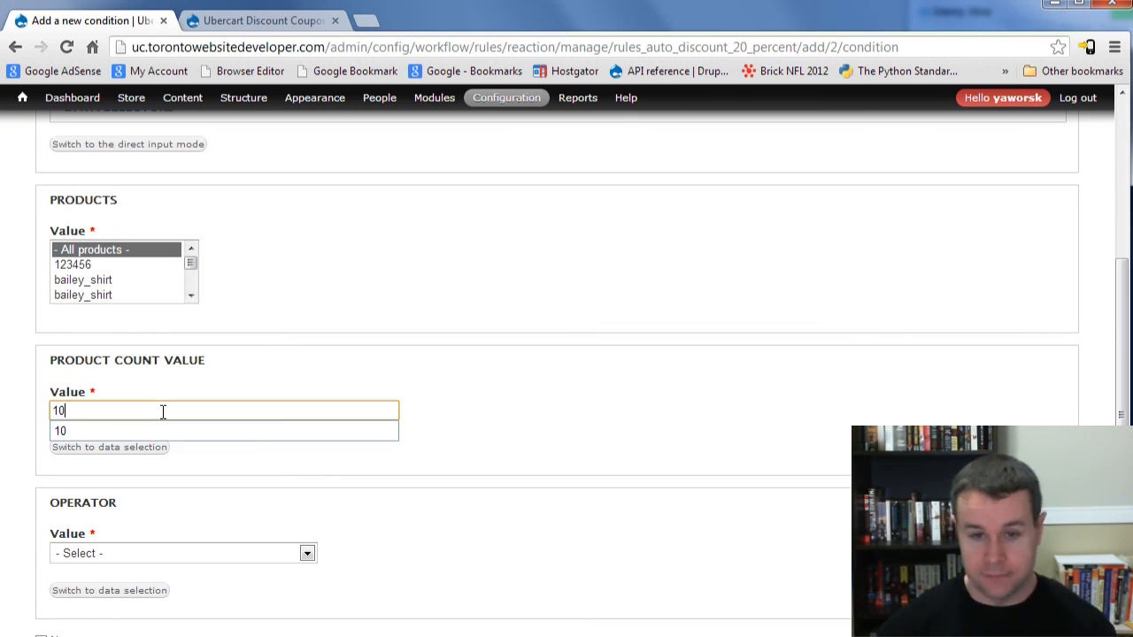
left_click(541, 539)
Set the operator to Total is greater than or equal to specified value and save the condition without negating it
scroll(541, 539, "down", 2)
left_click(262, 455)
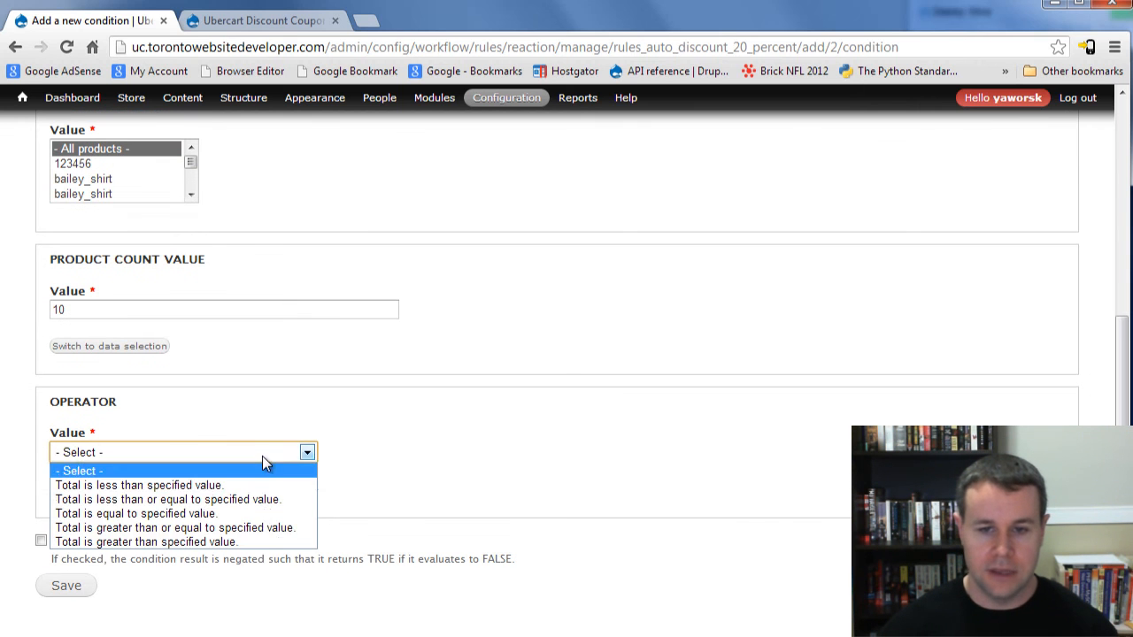
left_click(230, 528)
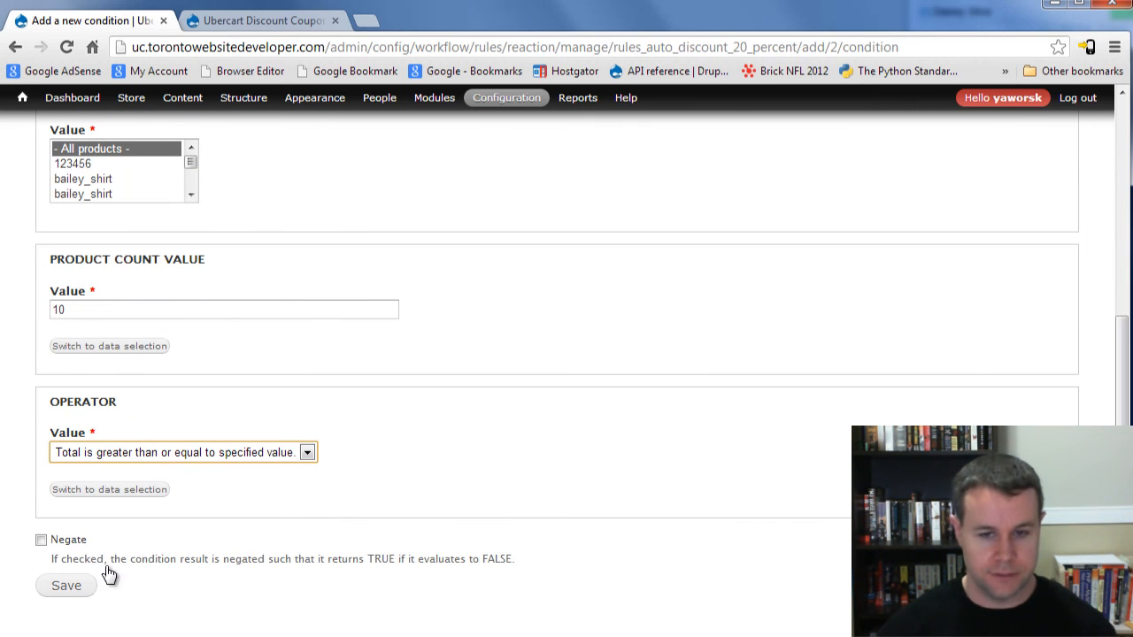
left_click(73, 590)
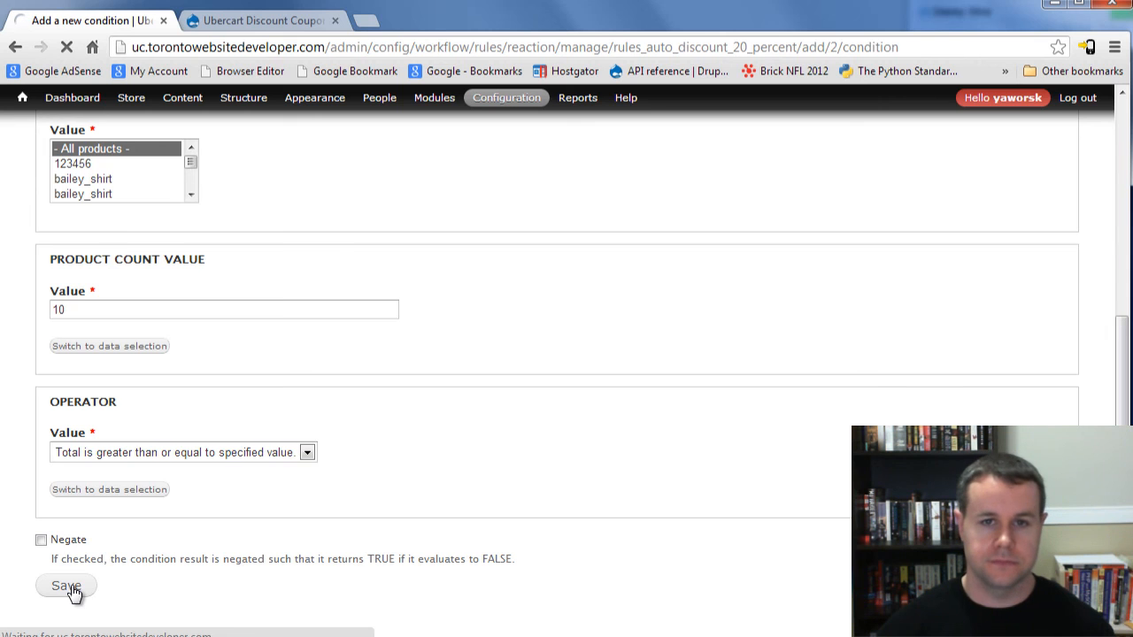
Add an Apply a coupon to the current order action to the auto discount 20 percent rule
scroll(580, 267, "down", 2)
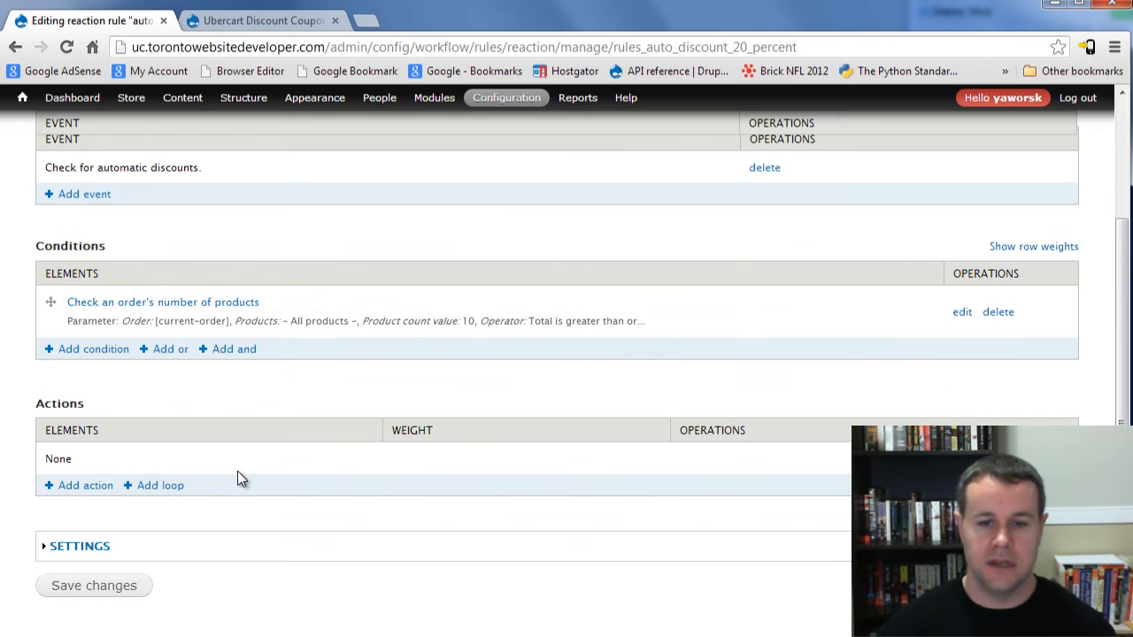
left_click(80, 488)
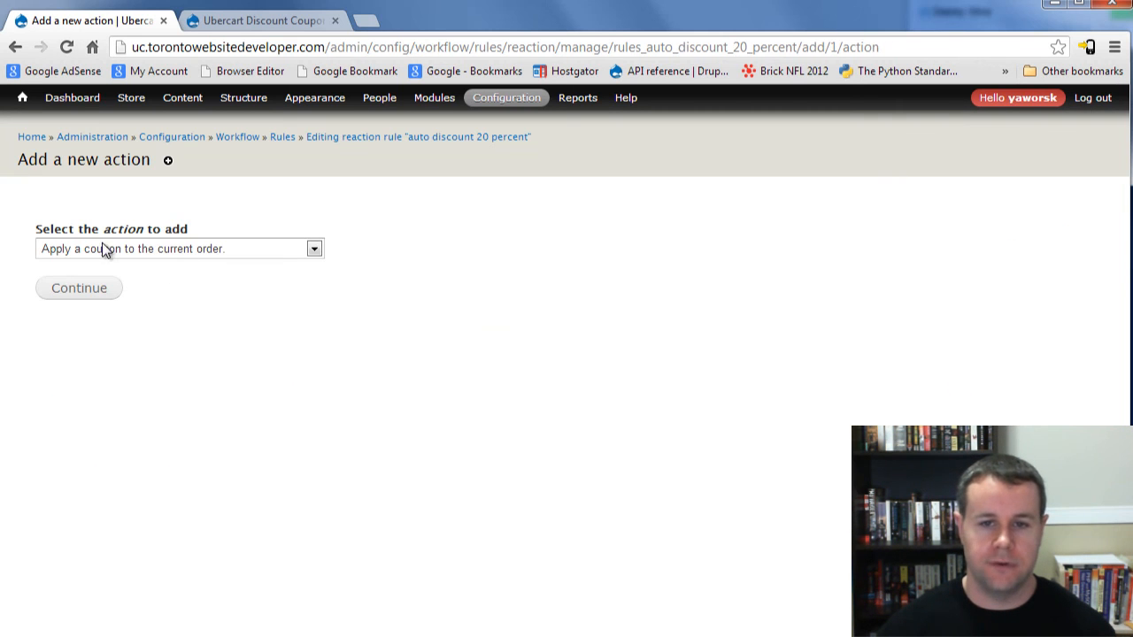
left_click(79, 289)
Choose auto20percent as the action's coupon, apply it as an automatic discount, and save the action
scroll(184, 409, "down", 1)
scroll(185, 411, "down", 2)
left_click(142, 277)
left_click(130, 334)
left_click(54, 439)
scroll(260, 449, "down", 3)
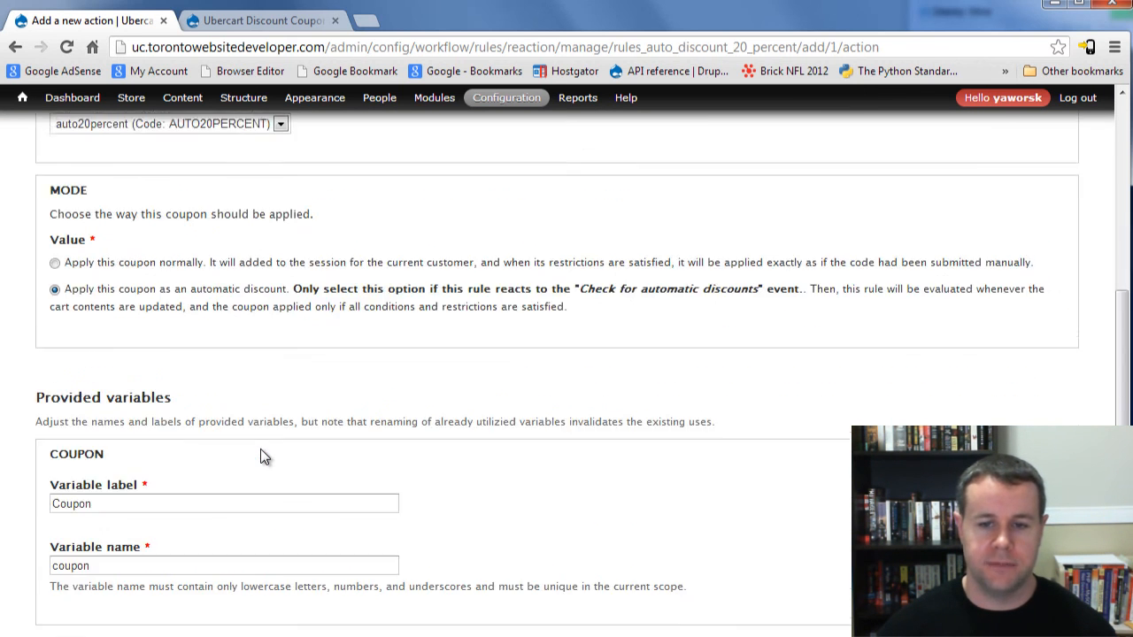
left_click(69, 586)
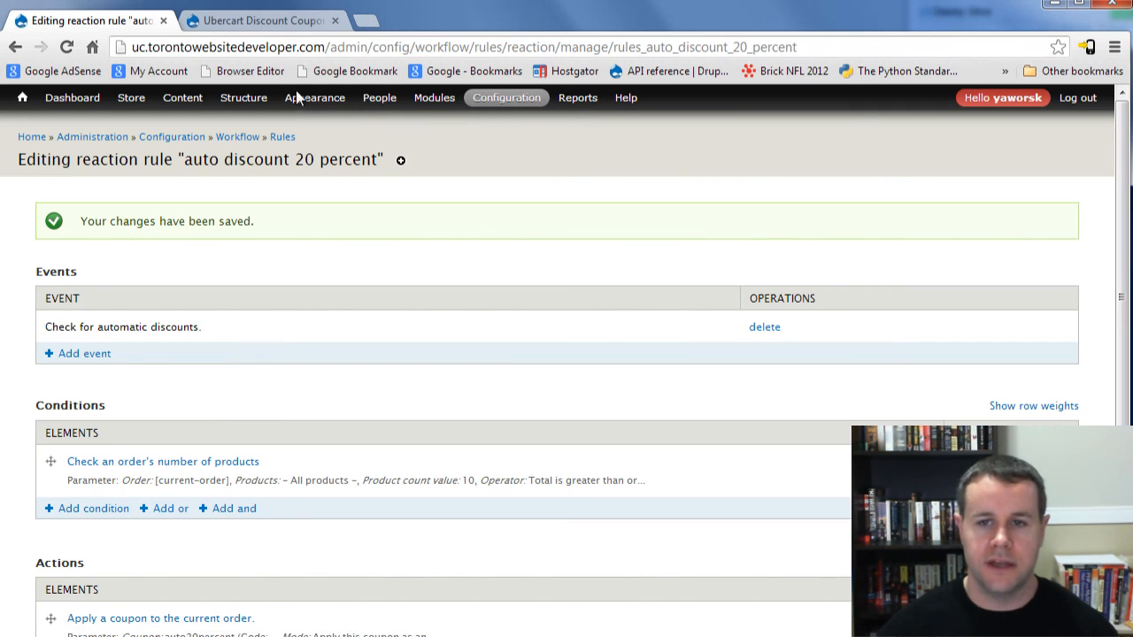
Go to the store's home page and add Pete's Awesome Product to the cart
left_click(34, 139)
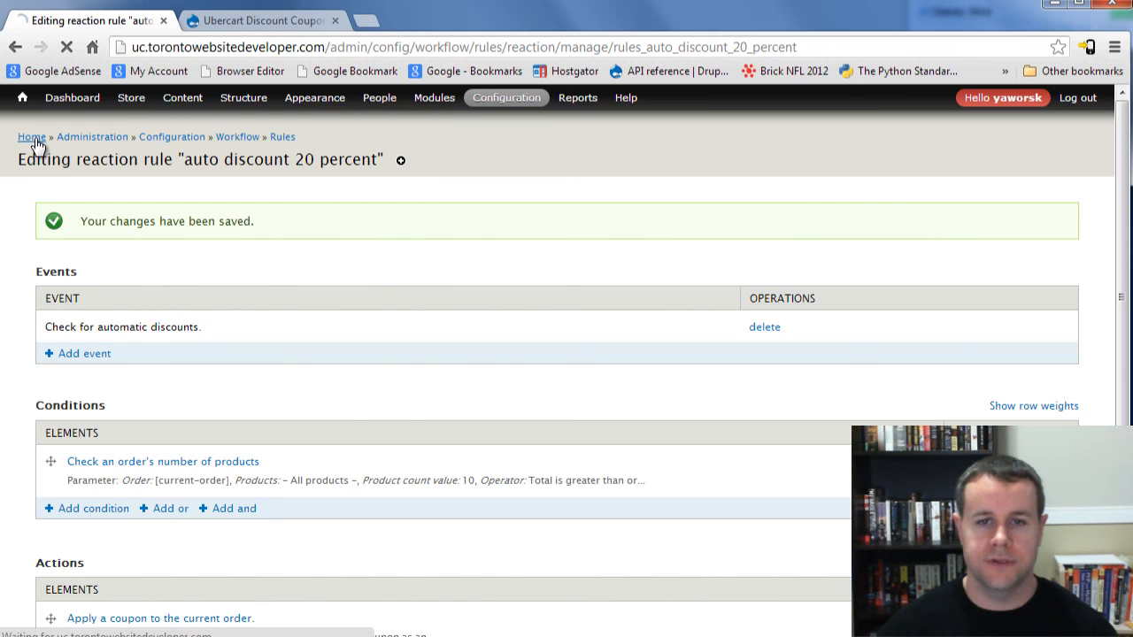
scroll(366, 449, "down", 5)
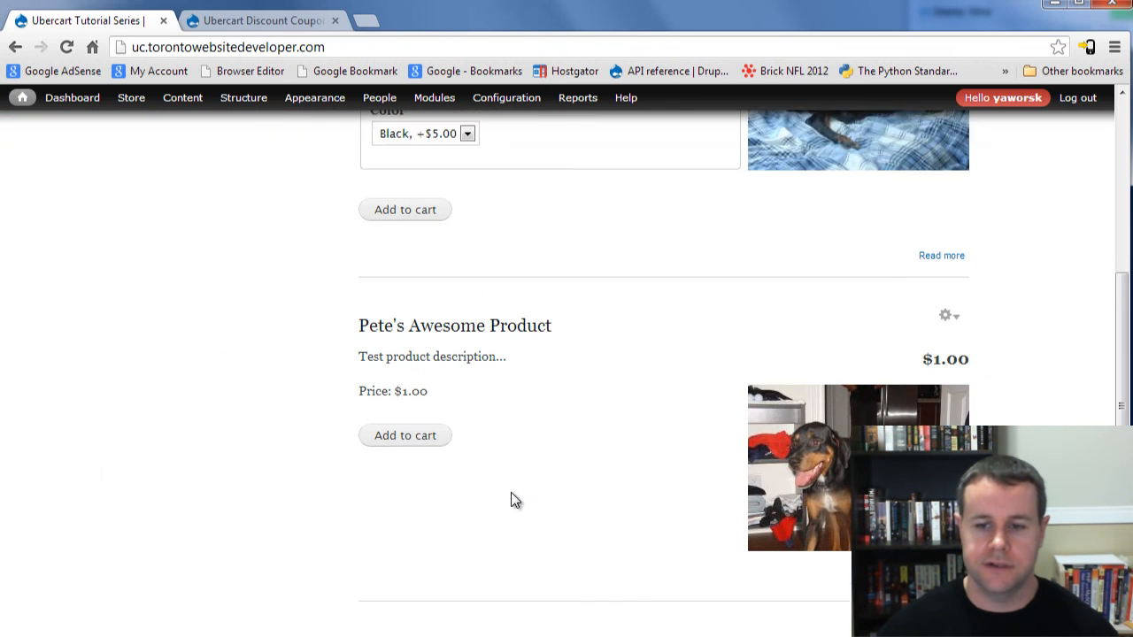
left_click(414, 417)
scroll(839, 439, "down", 1)
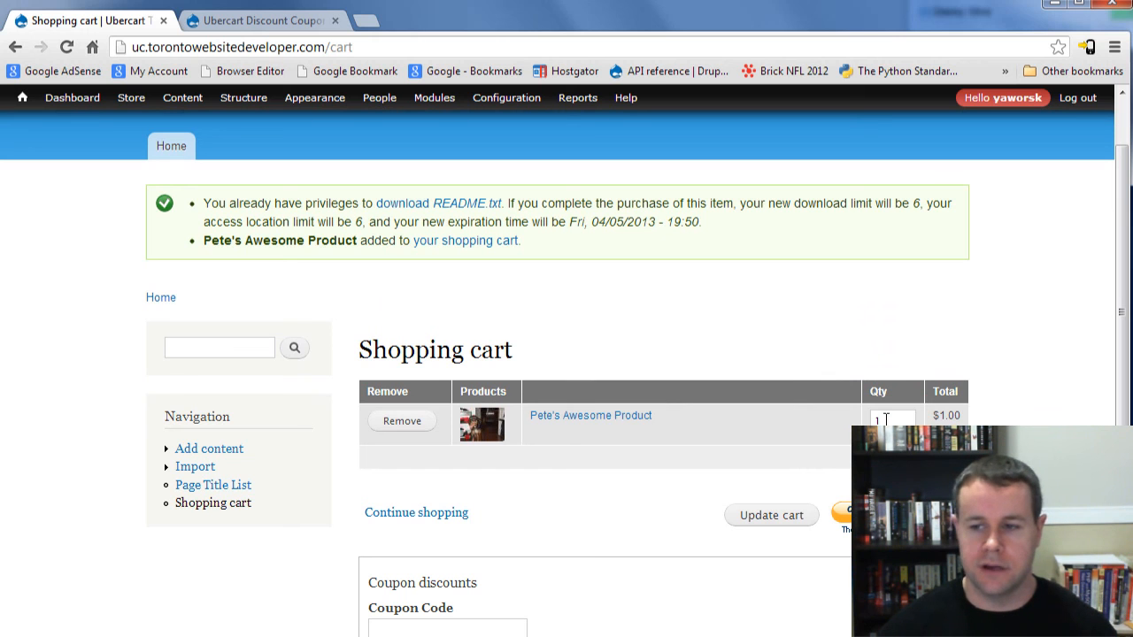
Set the quantity of Pete's Awesome Product to 6 and update the cart
double_click(883, 419)
type("6")
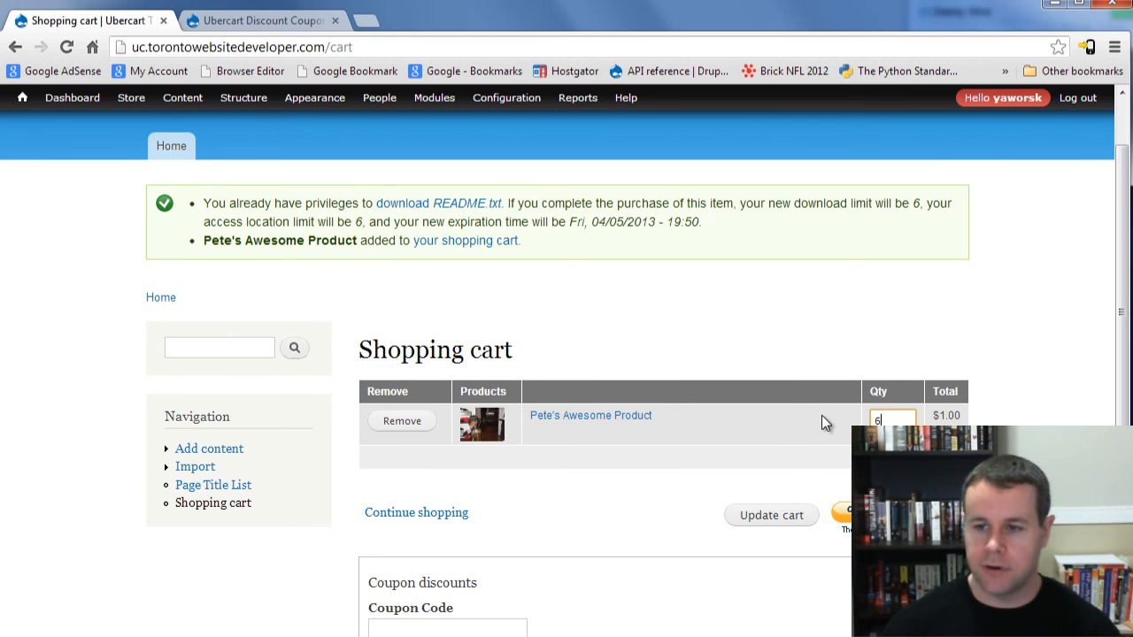
left_click(782, 516)
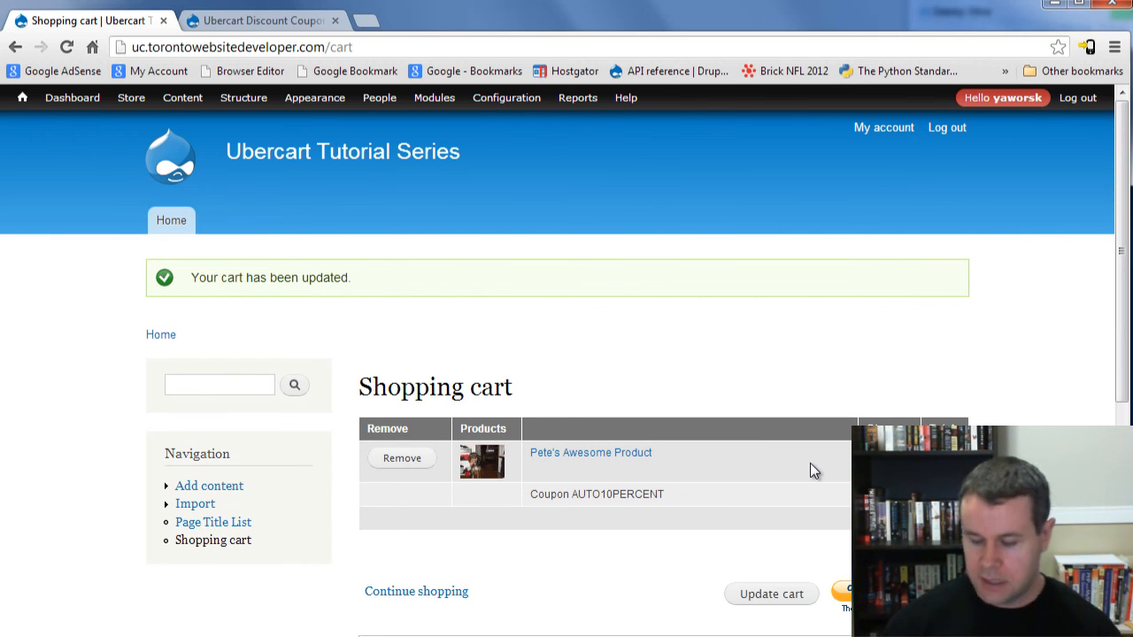
Update the cart with higher quantities of Pete's Awesome Product, ending at 100, and check the applied discount
left_click(770, 600)
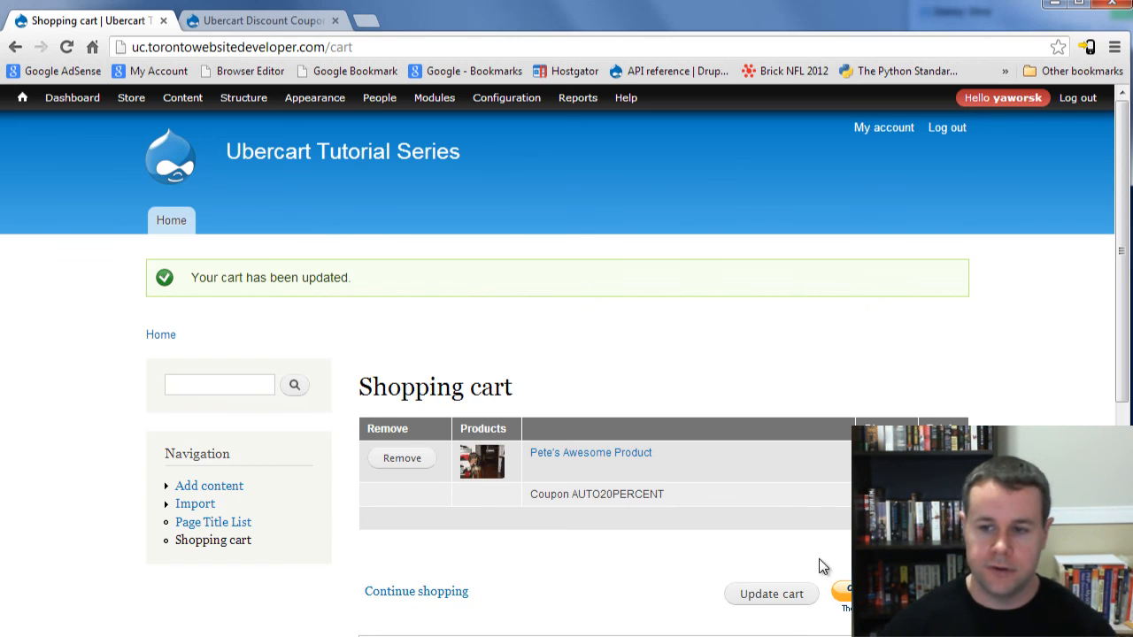
left_click(771, 604)
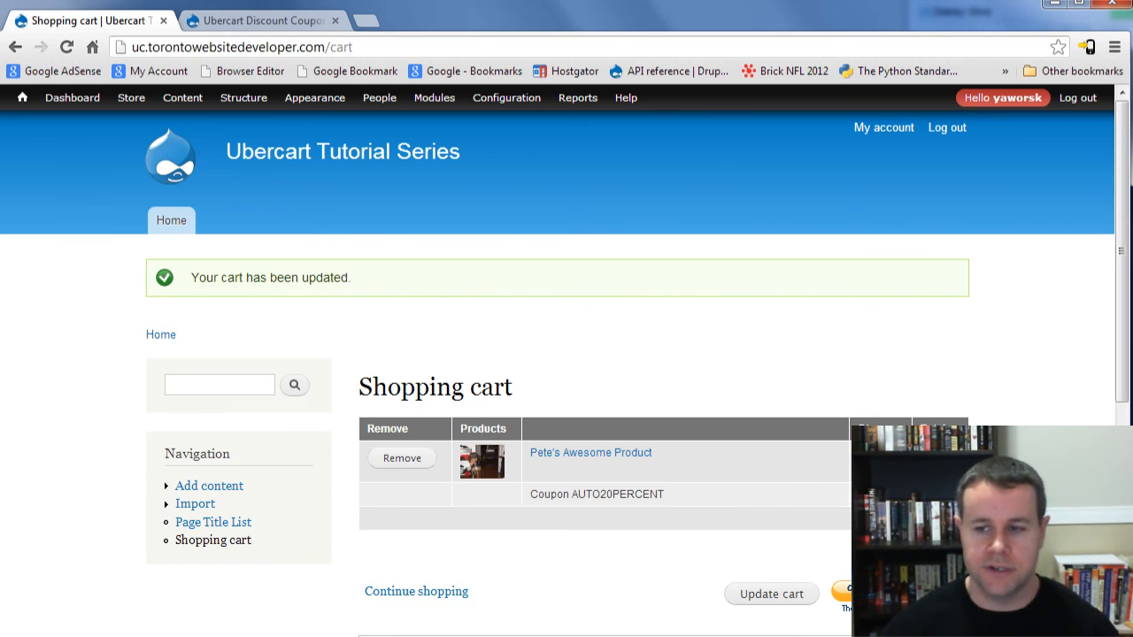
scroll(743, 480, "down", 2)
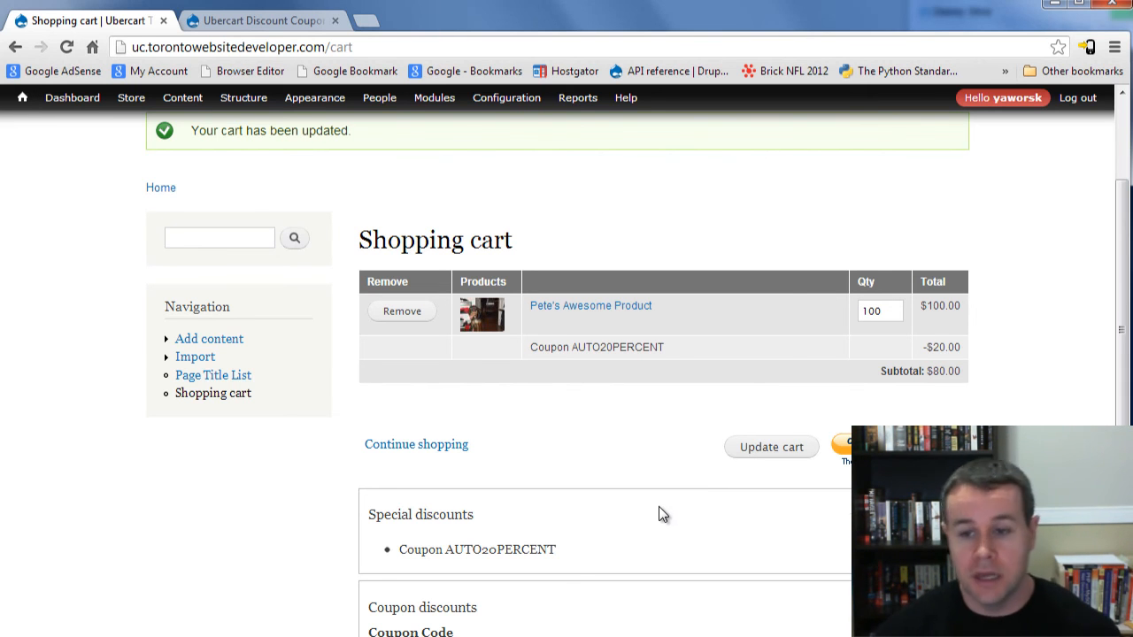
scroll(658, 509, "up", 2)
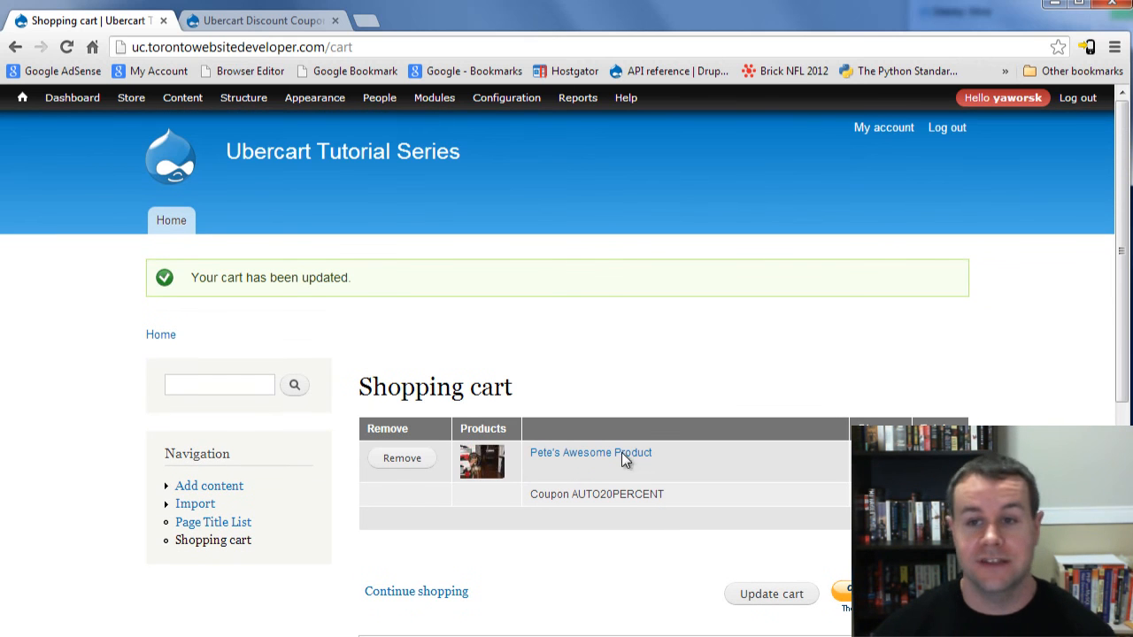
Open the workflow rules list and examine the inactive rule Assign coupon #1 when a new user registers (template), including its event
mouse_move(506, 97)
mouse_move(524, 317)
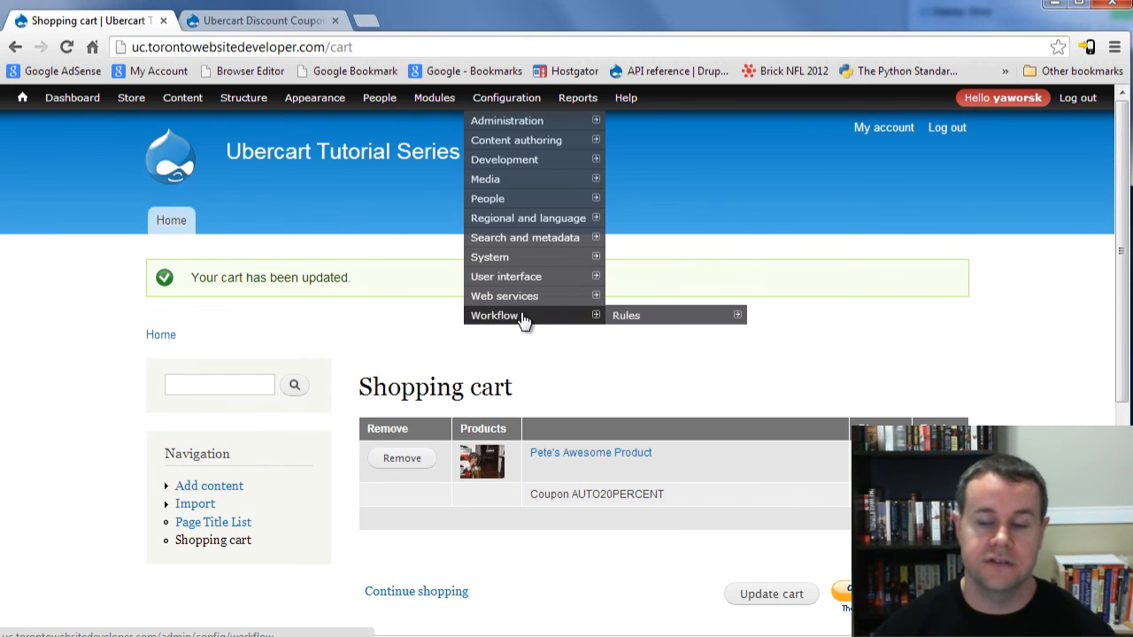
left_click(630, 320)
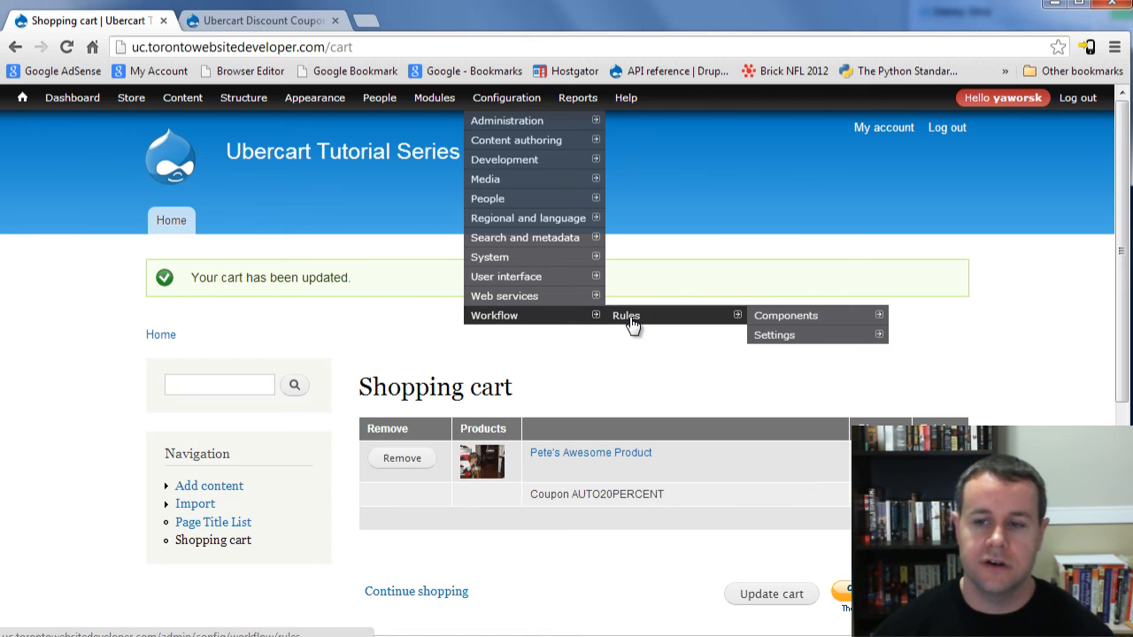
scroll(568, 393, "down", 3)
scroll(568, 399, "down", 9)
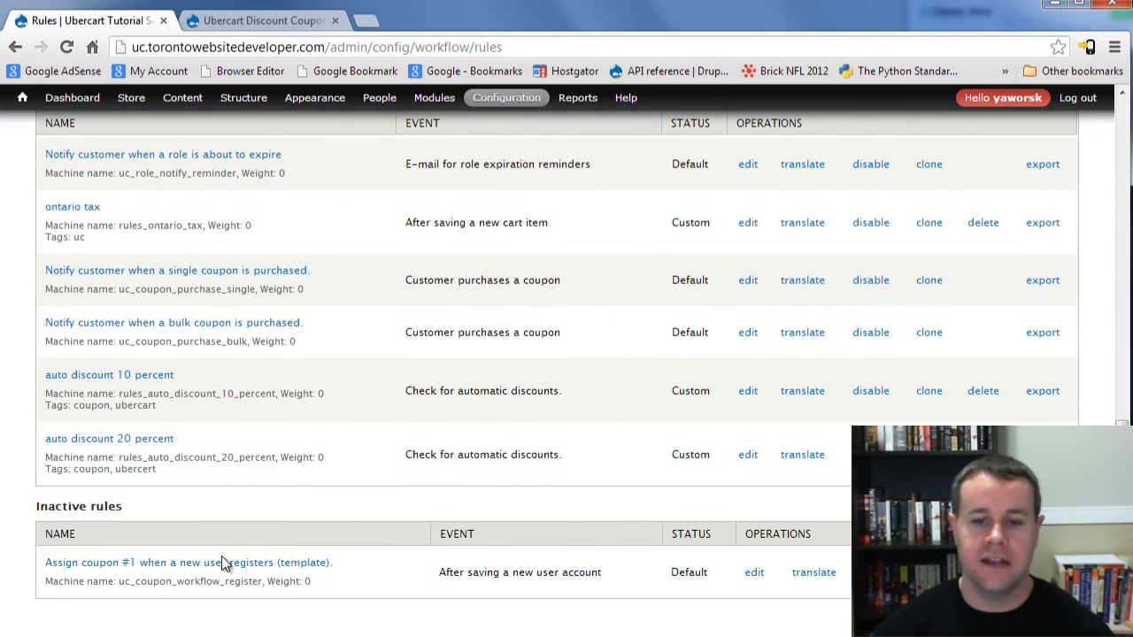
left_click_drag(609, 572, 437, 581)
left_click(492, 577)
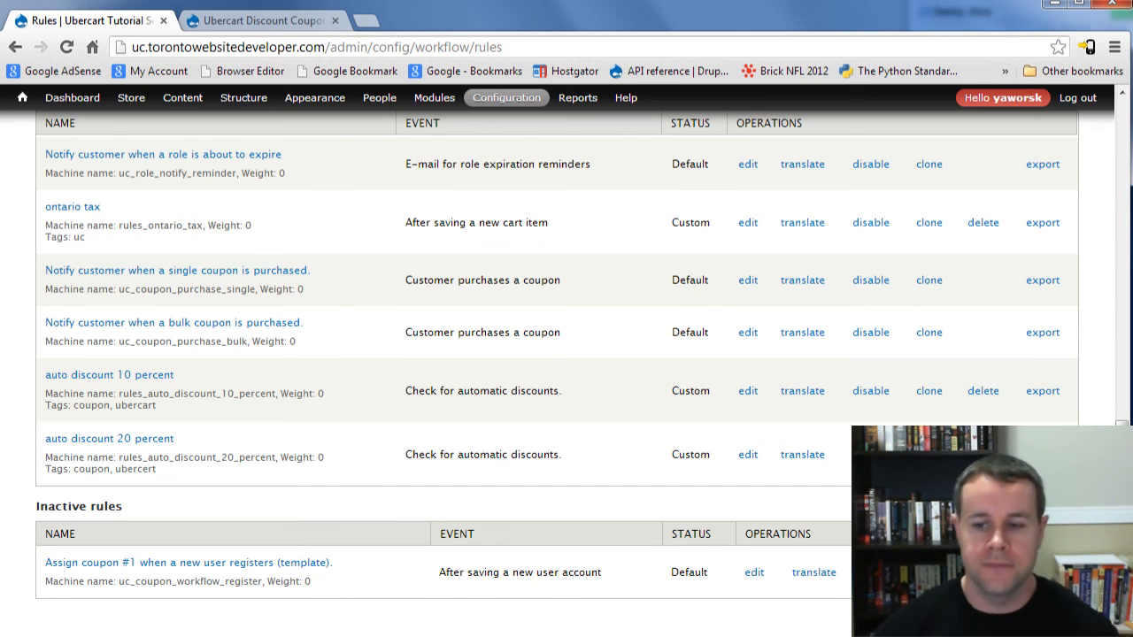
left_click(753, 576)
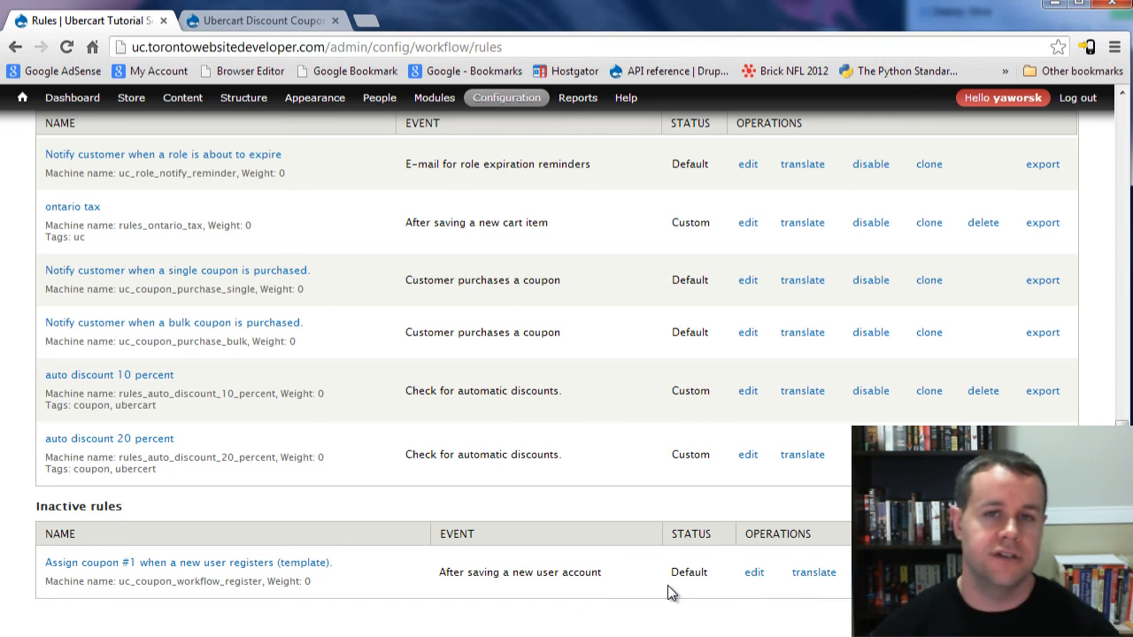